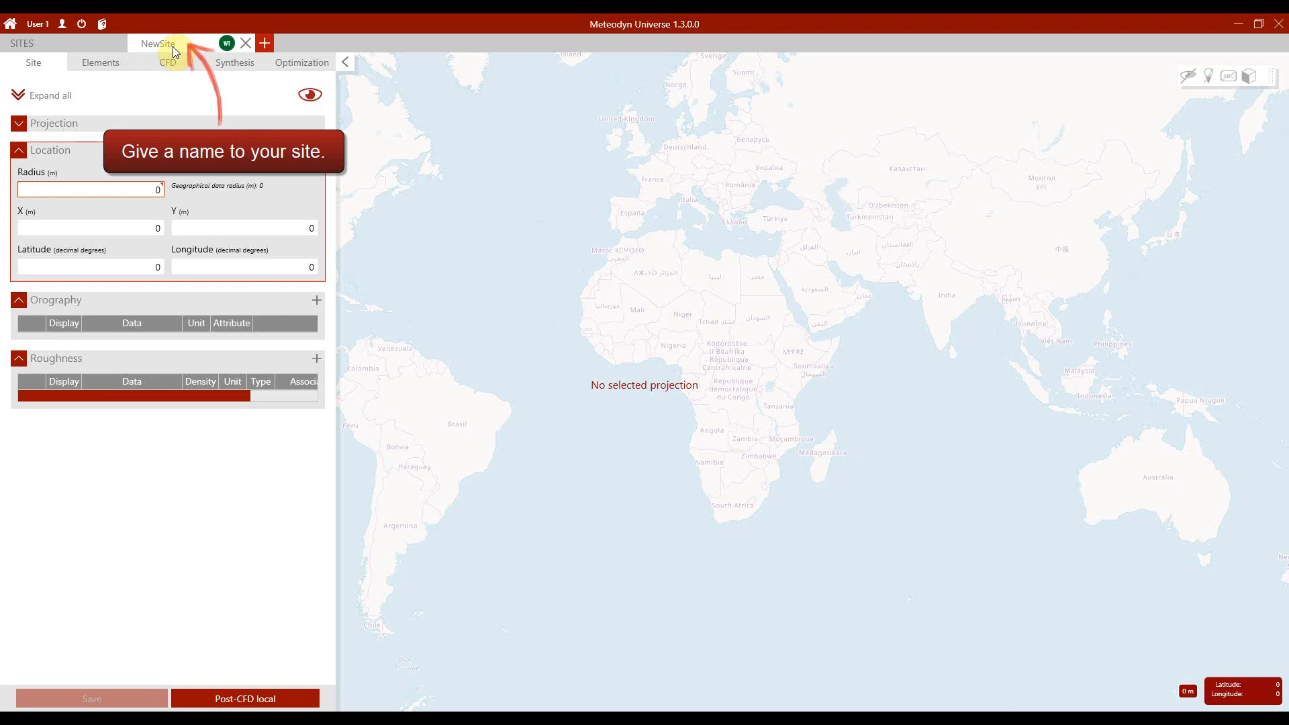
Step: Rename the new site as "Site 7"
double_click(169, 45)
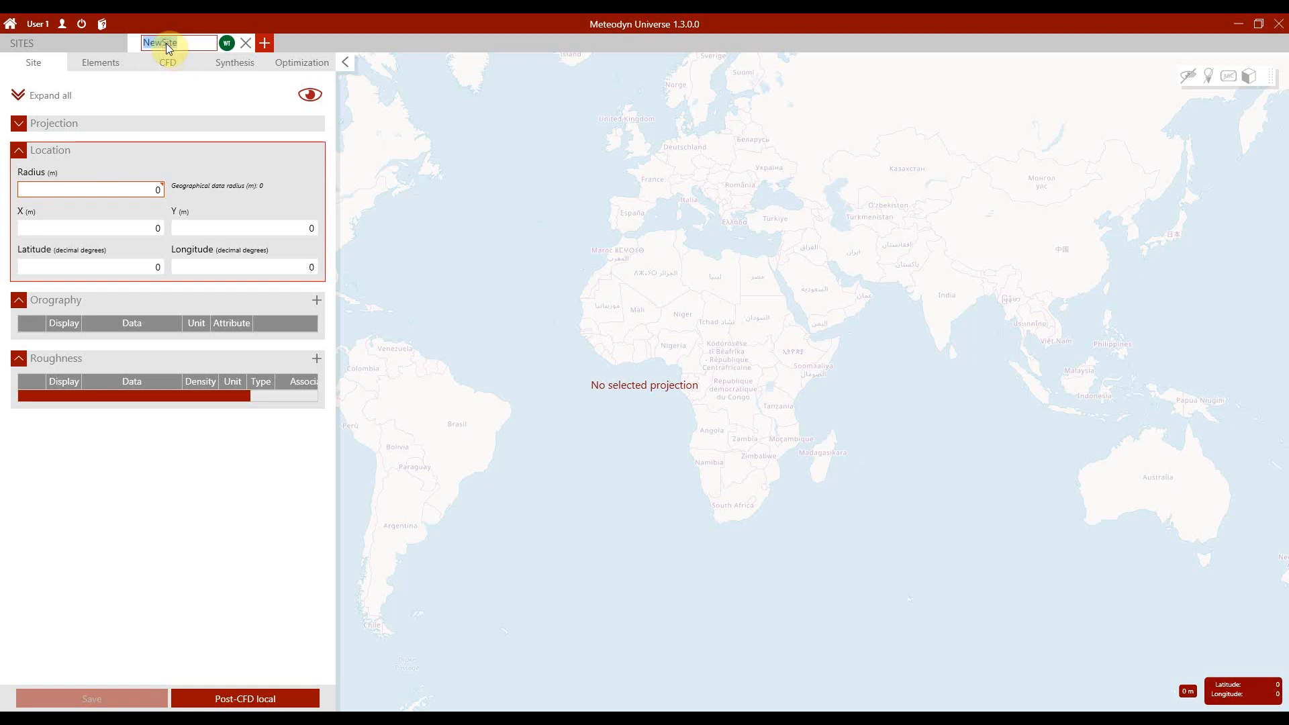
type("S")
left_click(167, 43)
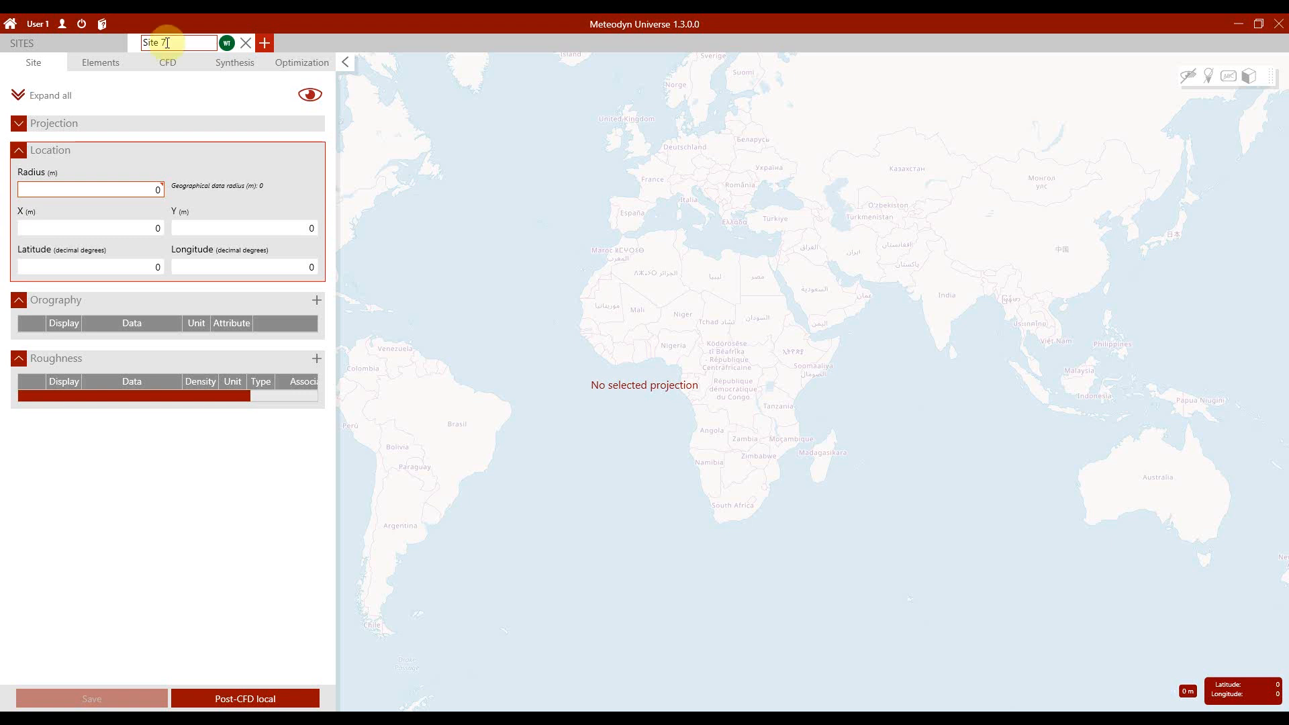
key("Return")
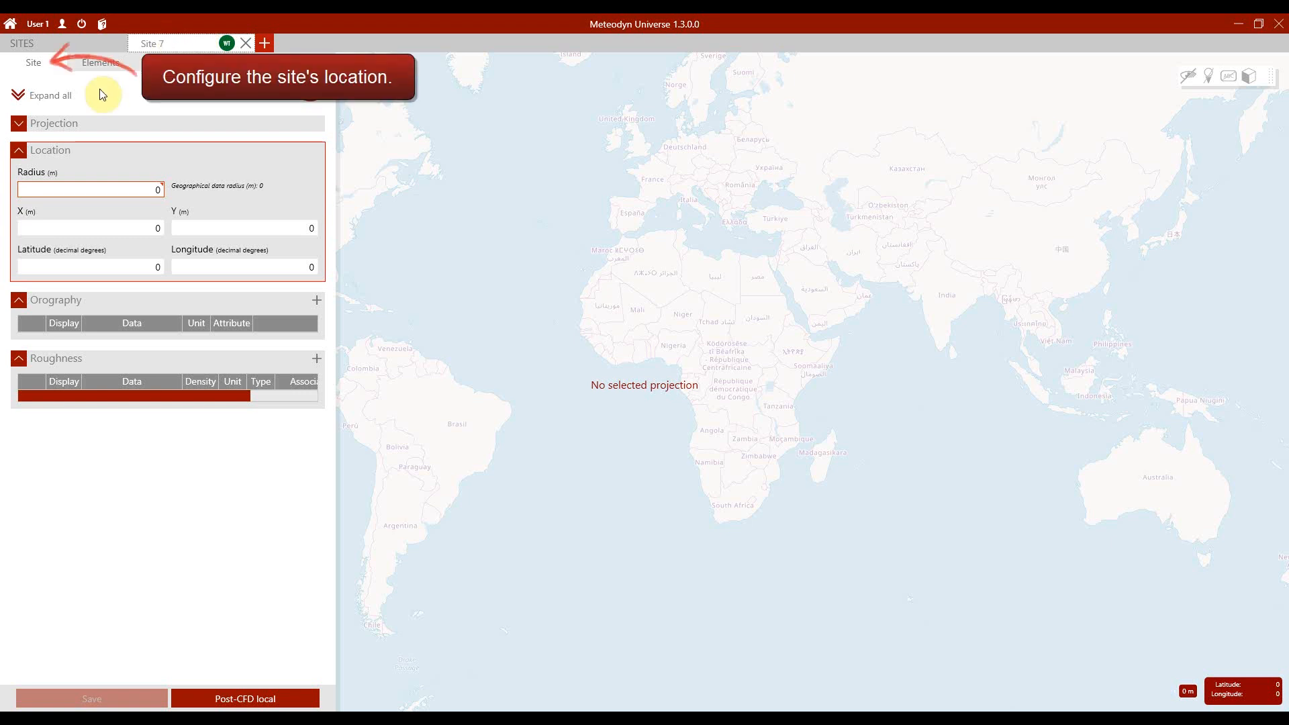
Step: Search the projections for "RGF" and assign RGF93 / Lambert-93 to the site
left_click(19, 123)
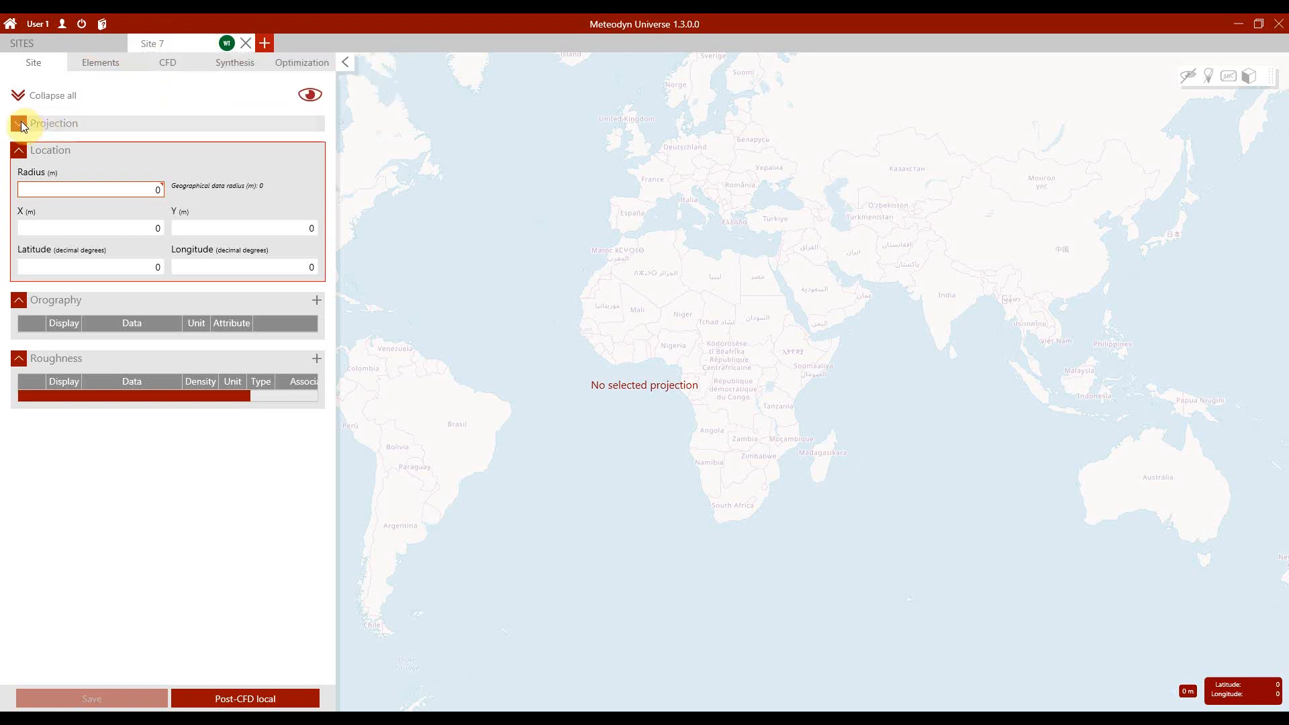
left_click(60, 196)
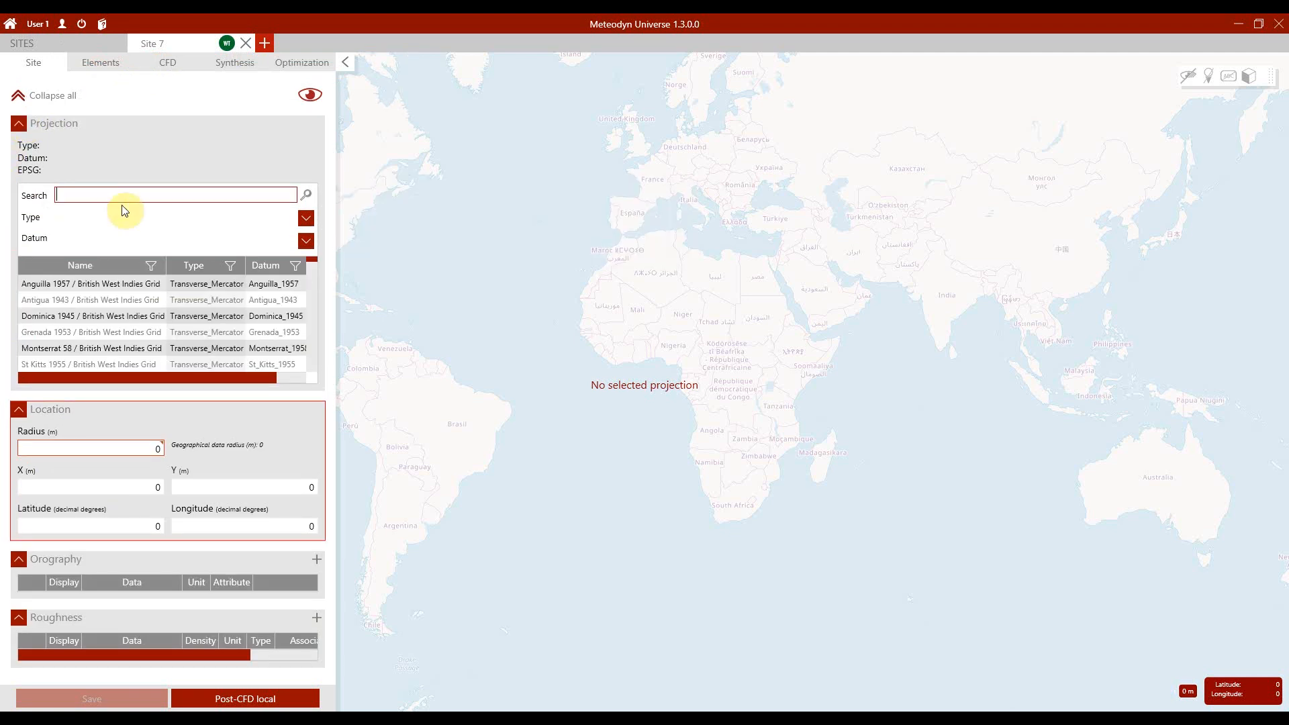
type("RGF")
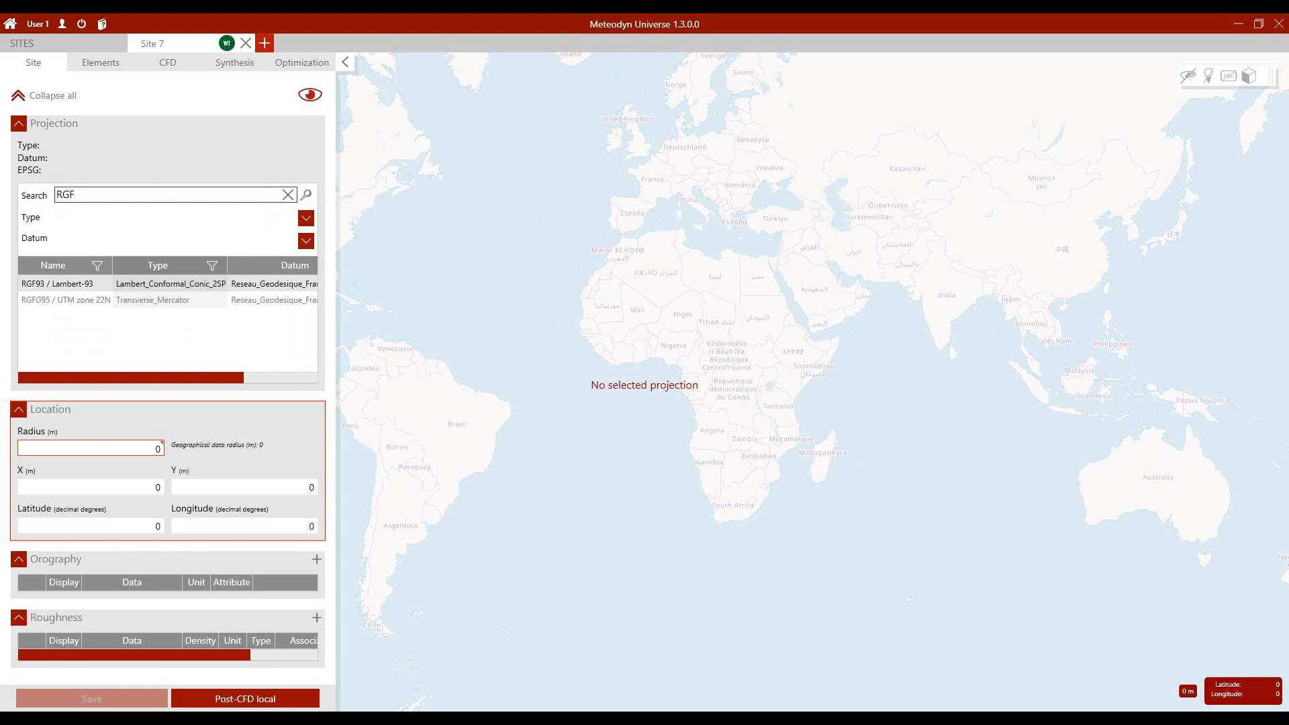
left_click(86, 293)
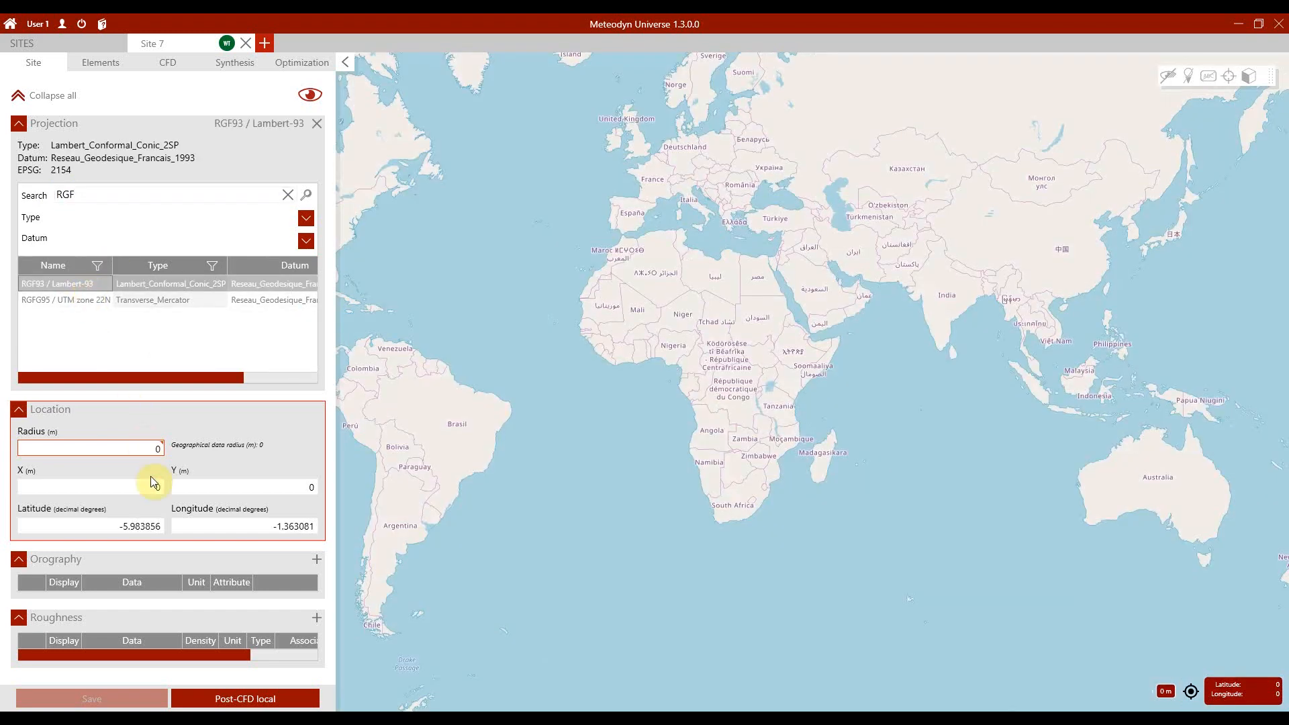
Step: Set the site centre's coordinates to X 882,065 m and Y 6,839,513 m
left_click(149, 487)
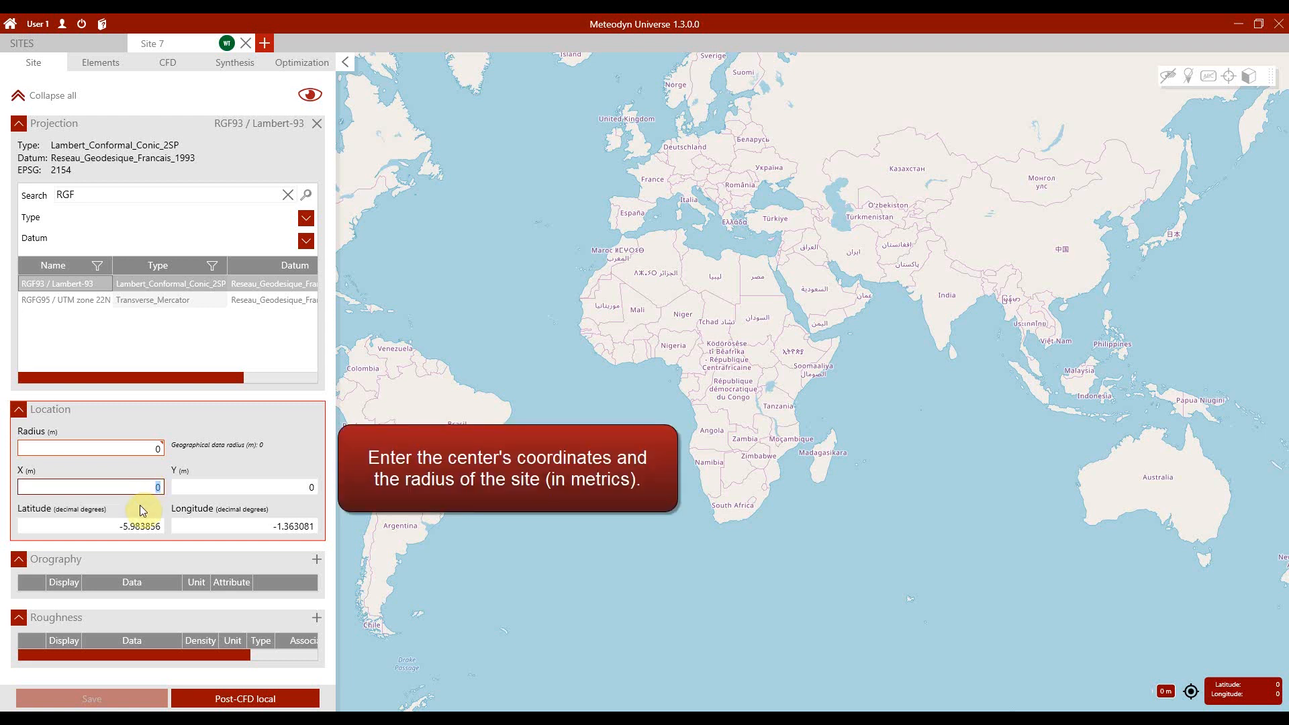
type("882065")
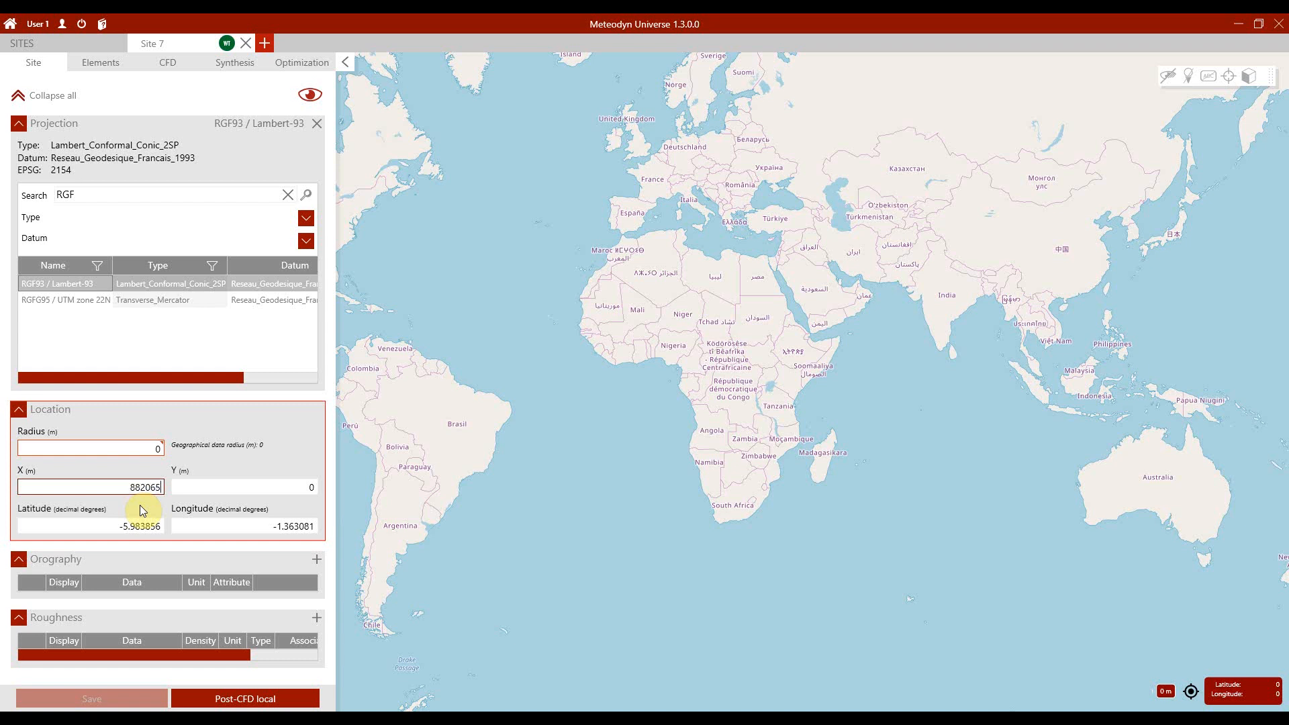
left_click(197, 485)
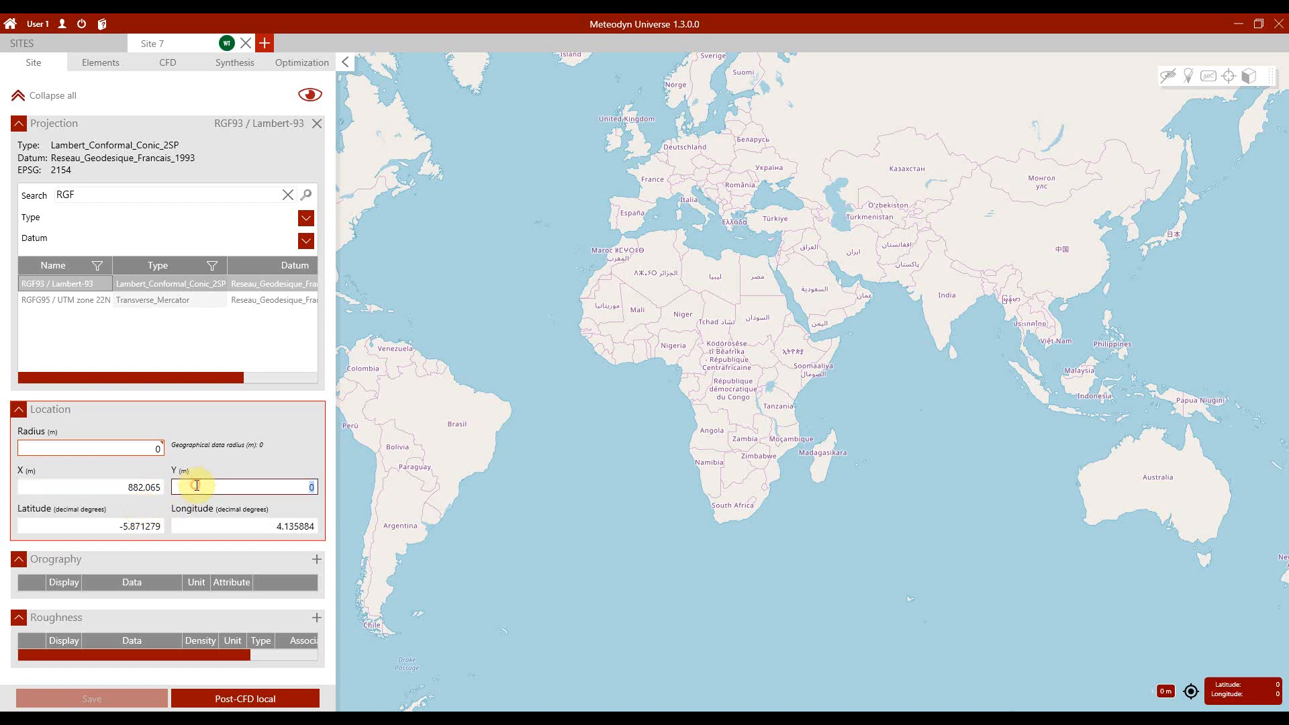
type("6839513")
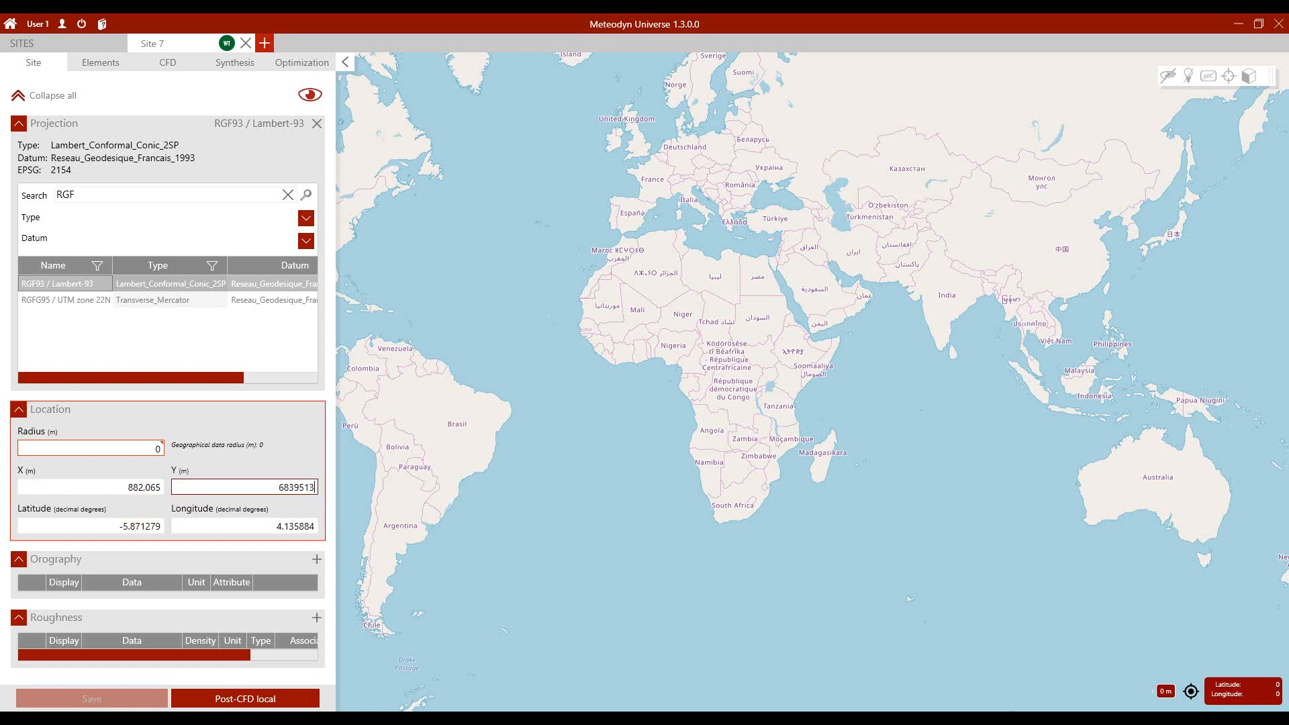
Step: Set the site radius to 3,000 m and save the site
left_click(136, 447)
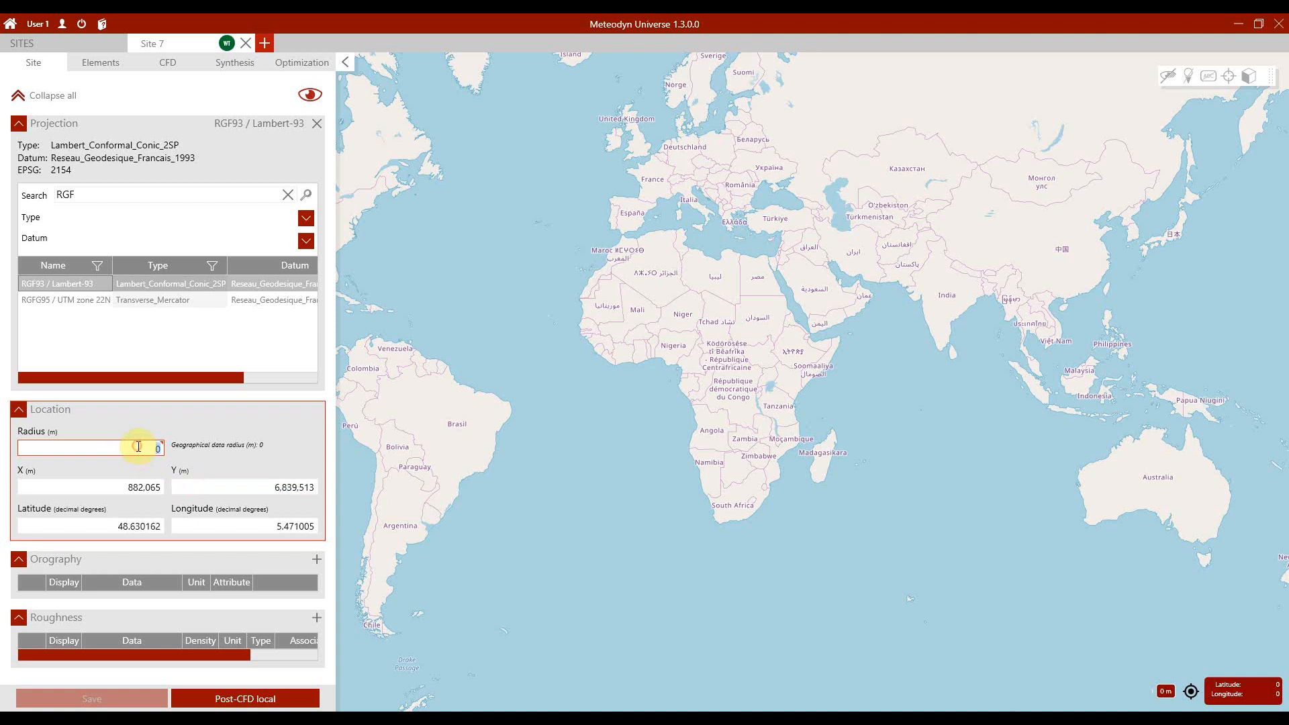
type("3,0")
type("000")
left_click(215, 469)
left_click(124, 702)
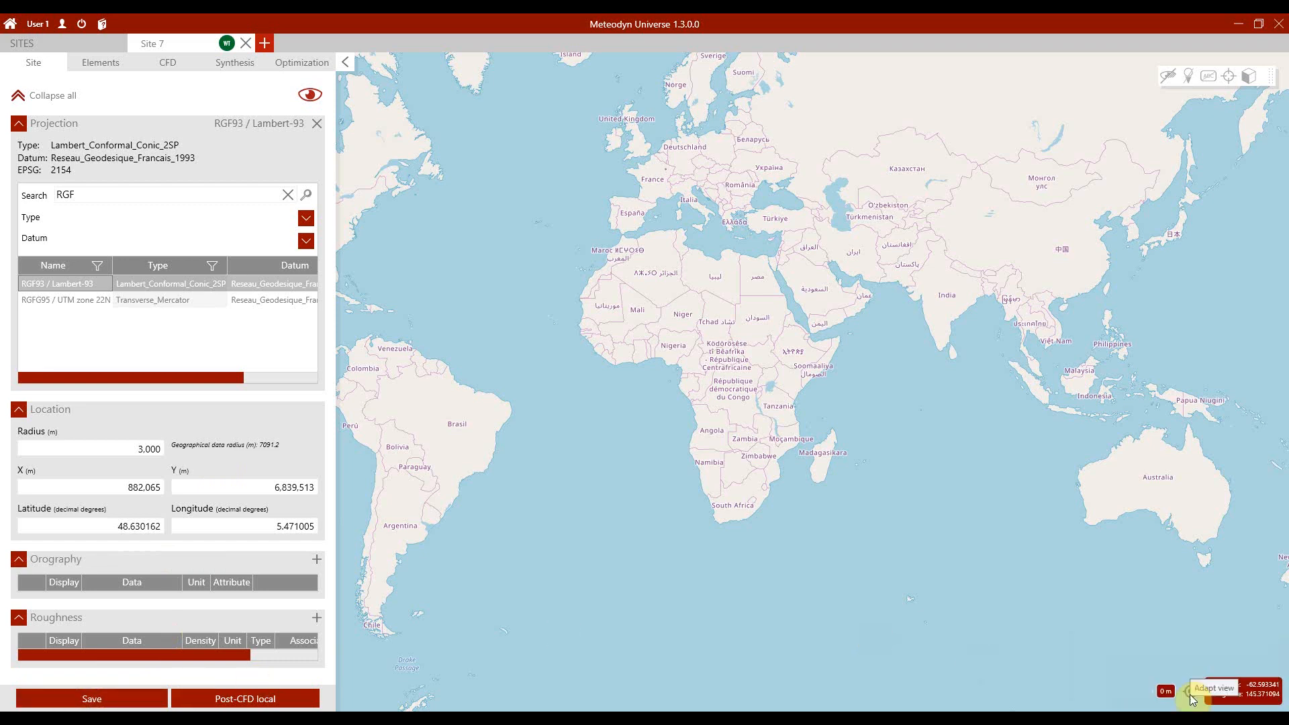
left_click(1190, 693)
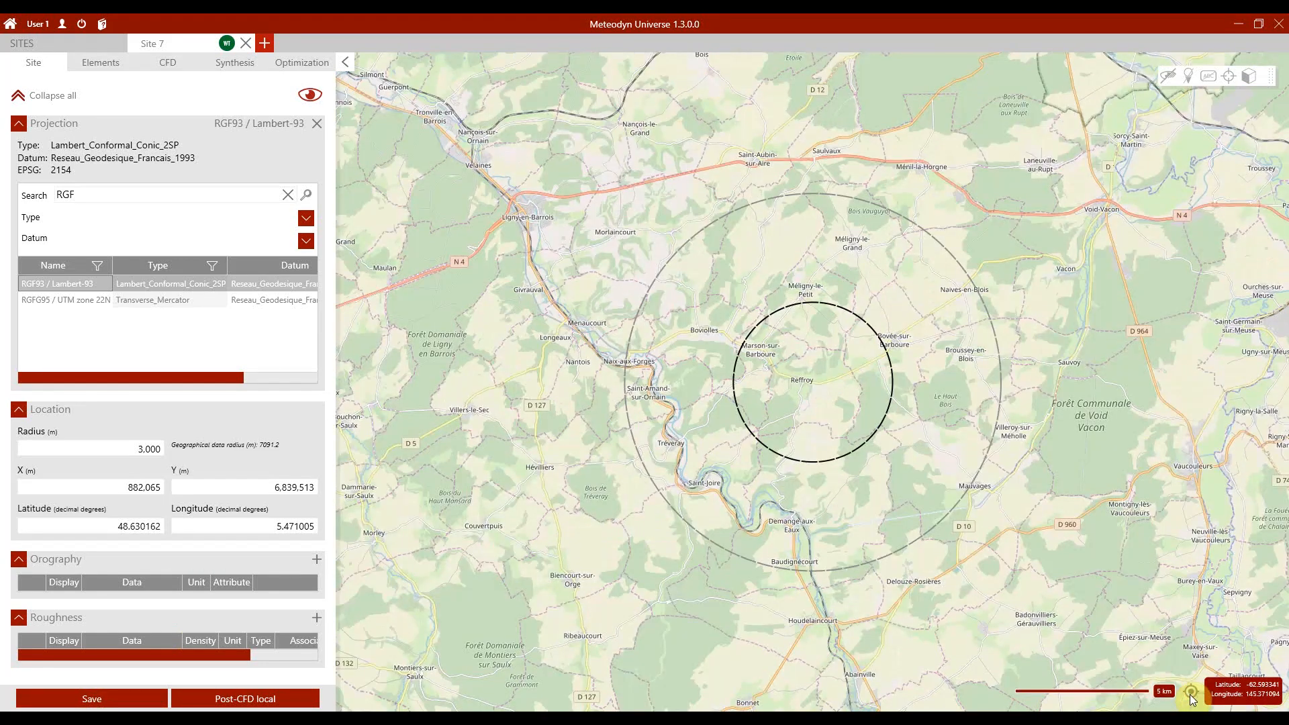
left_click_drag(1048, 554, 984, 562)
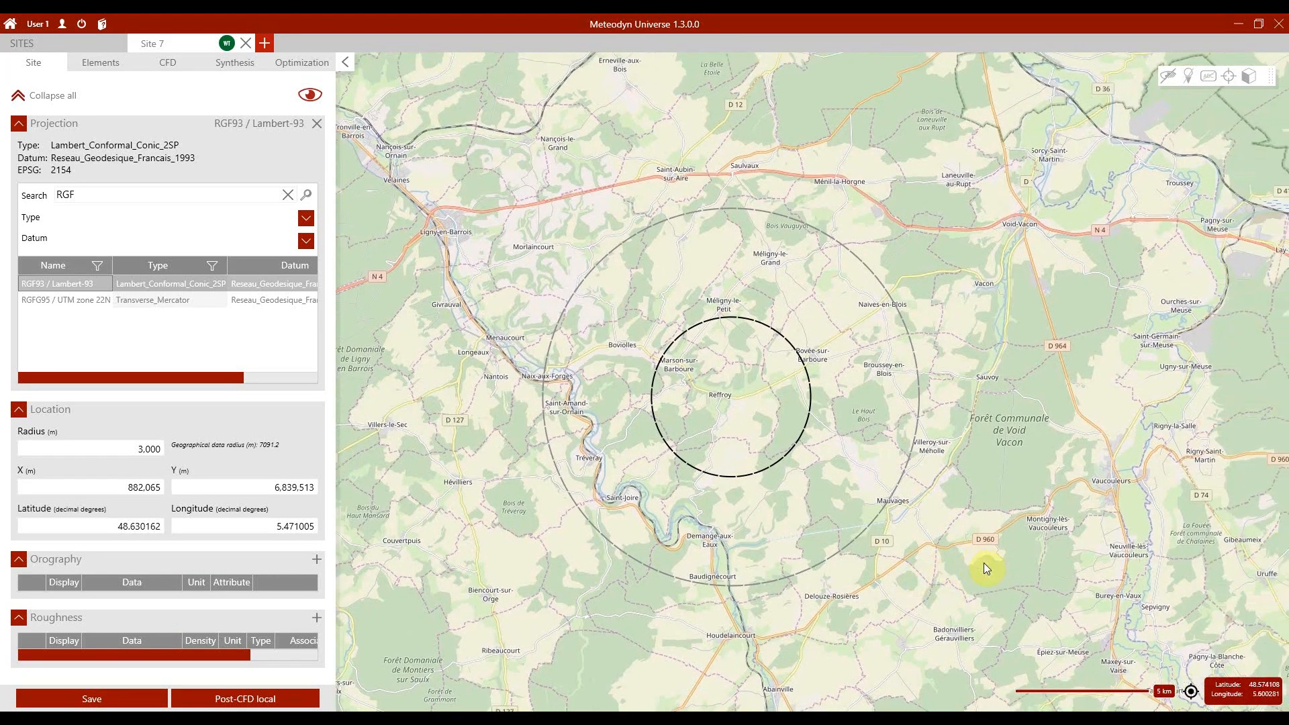
Step: Add an orography entry to the site and assign it the demo_orography_L93.xyz file
left_click(320, 561)
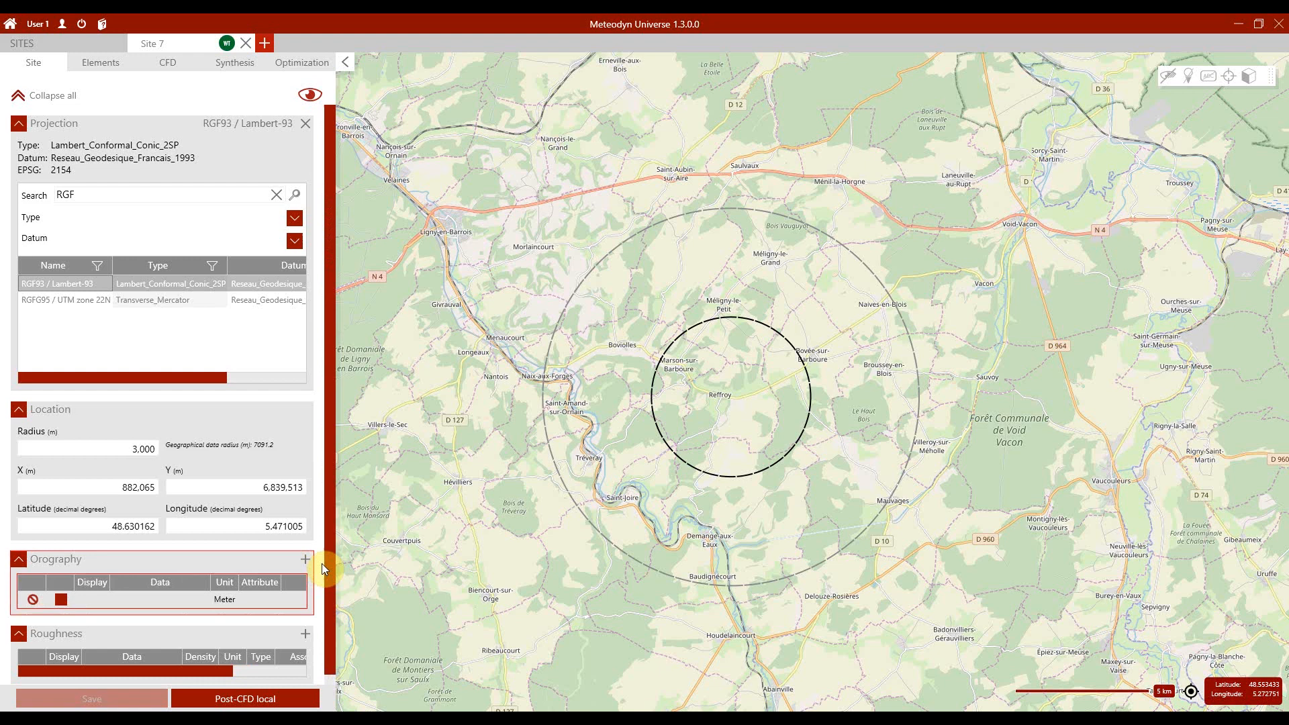
left_click(171, 600)
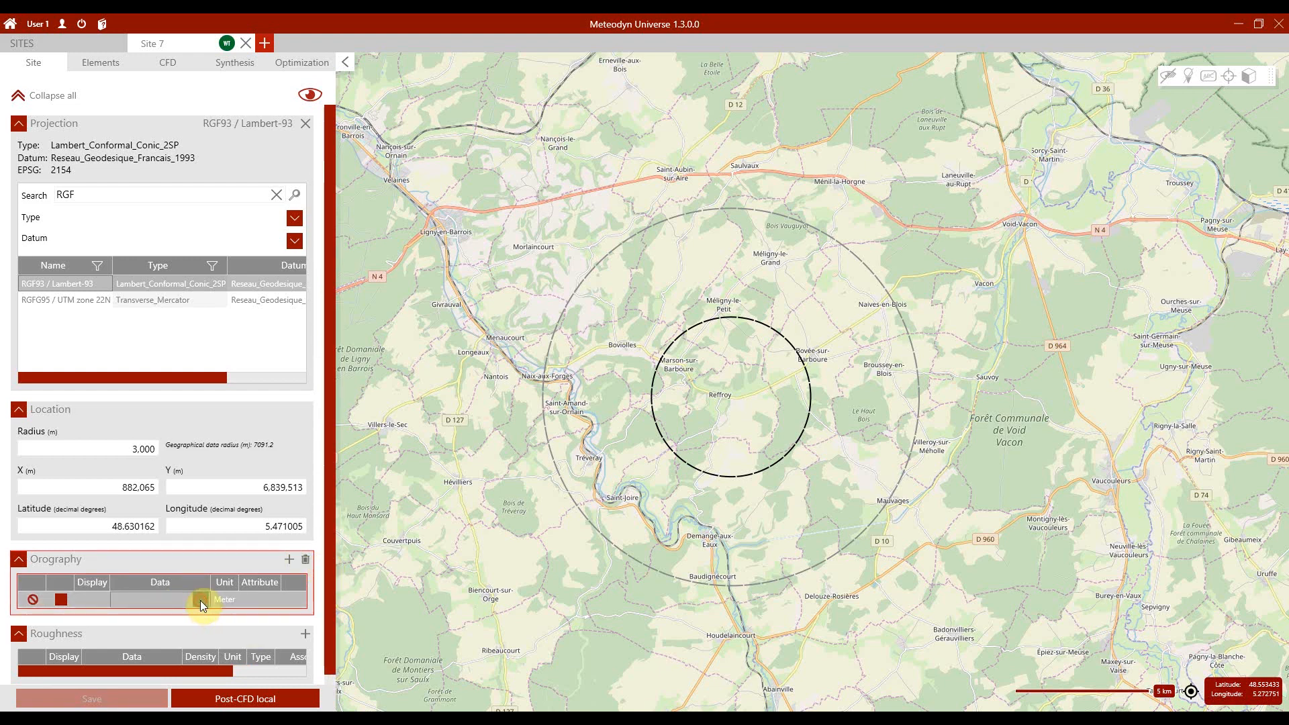
left_click(200, 600)
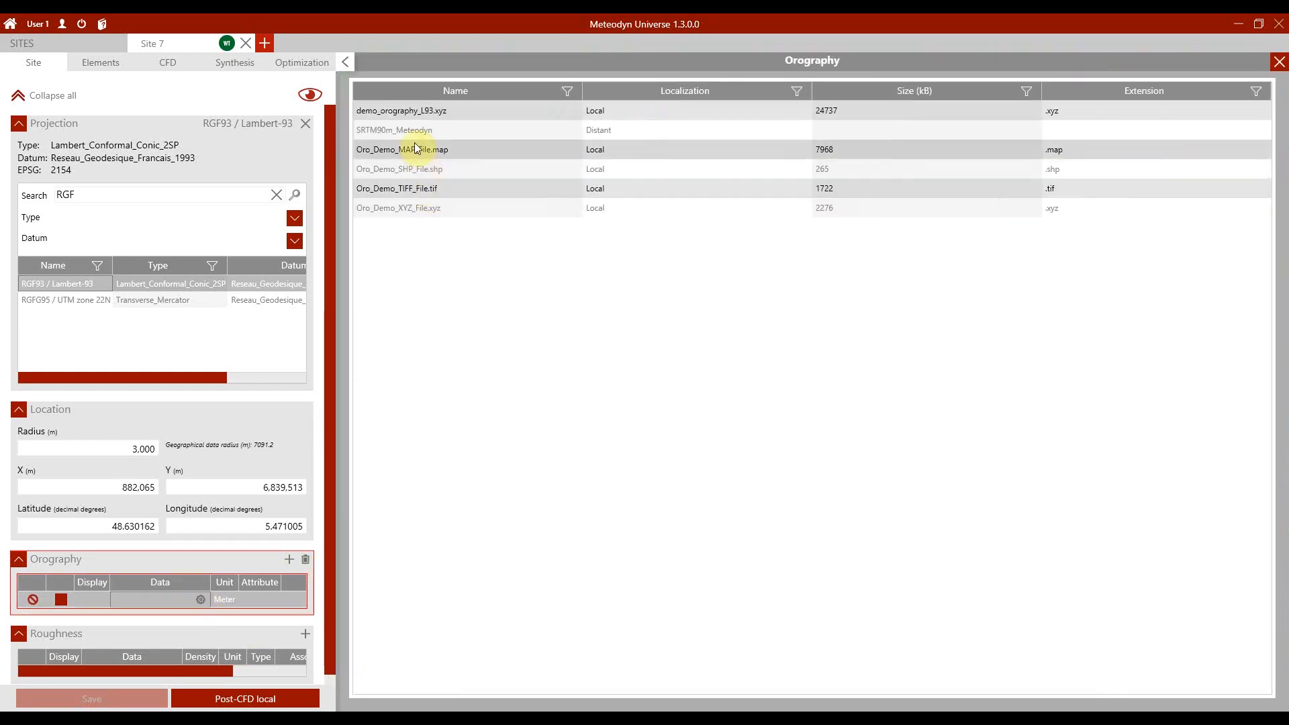
left_click(407, 111)
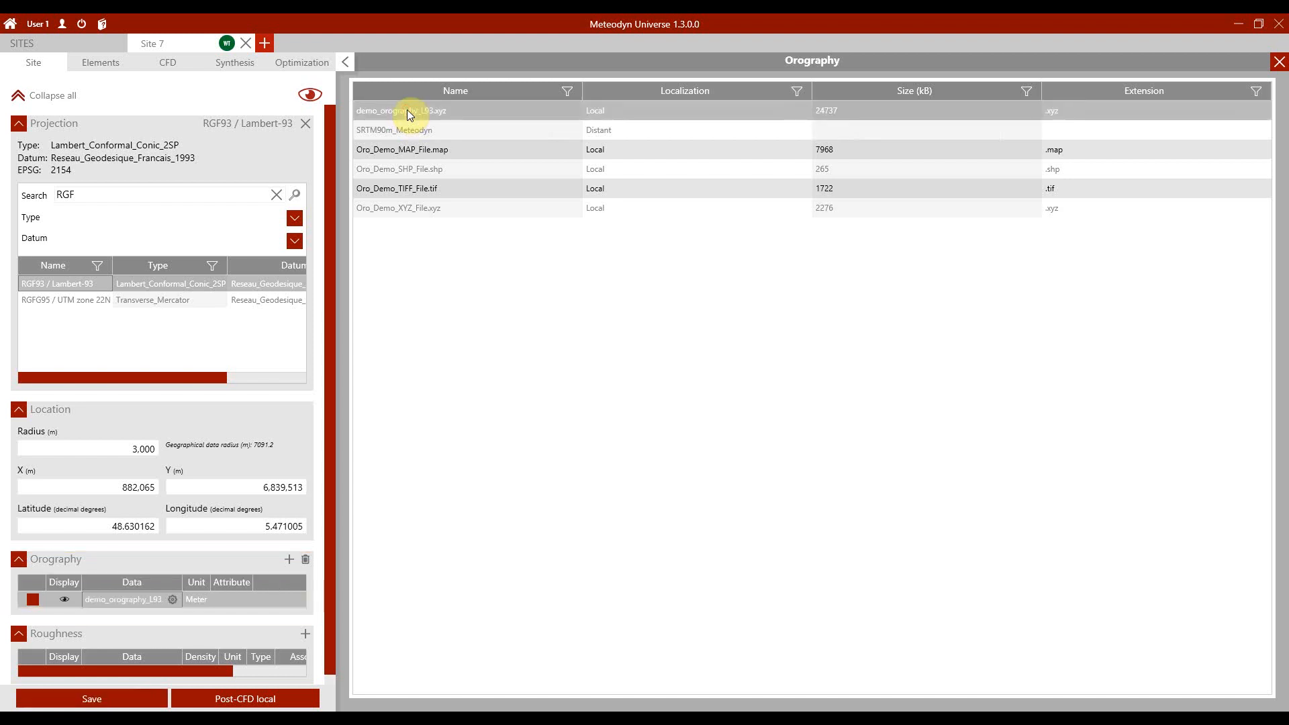
left_click(1278, 62)
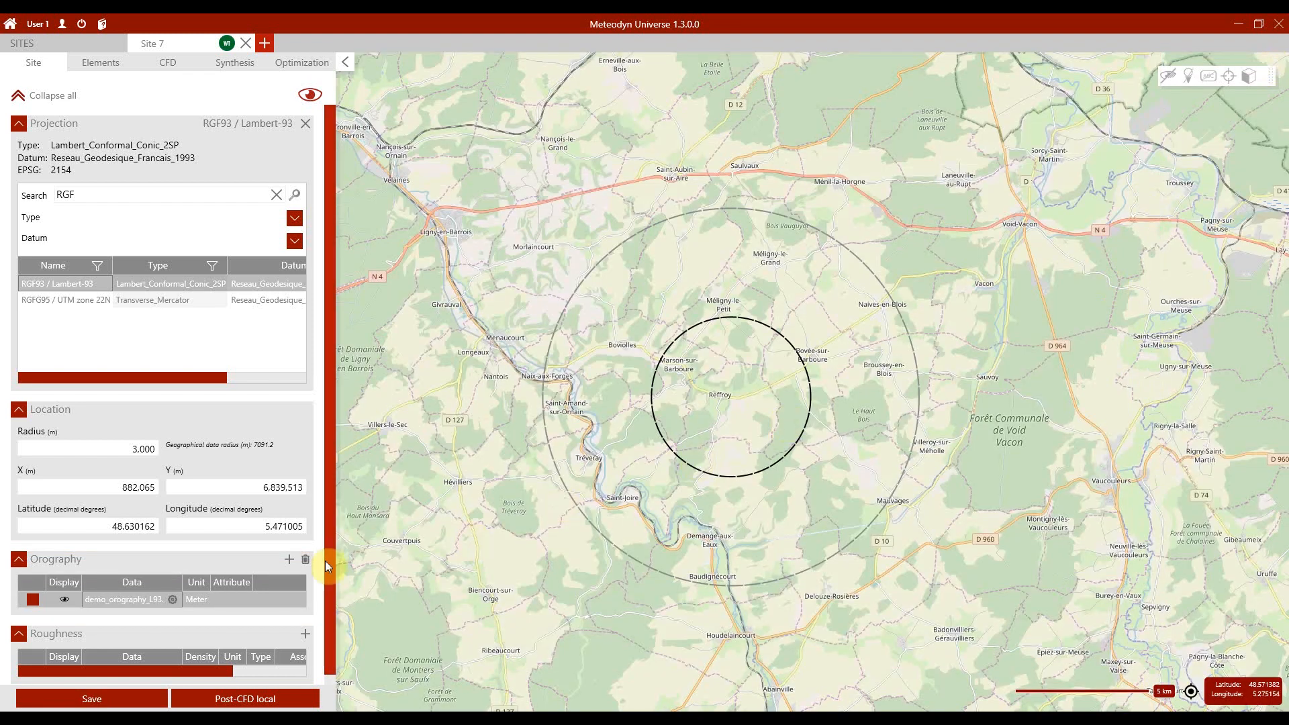
Step: Add a roughness entry to the site and assign it the demo_roughness_L93.map file
left_click_drag(325, 561, 329, 576)
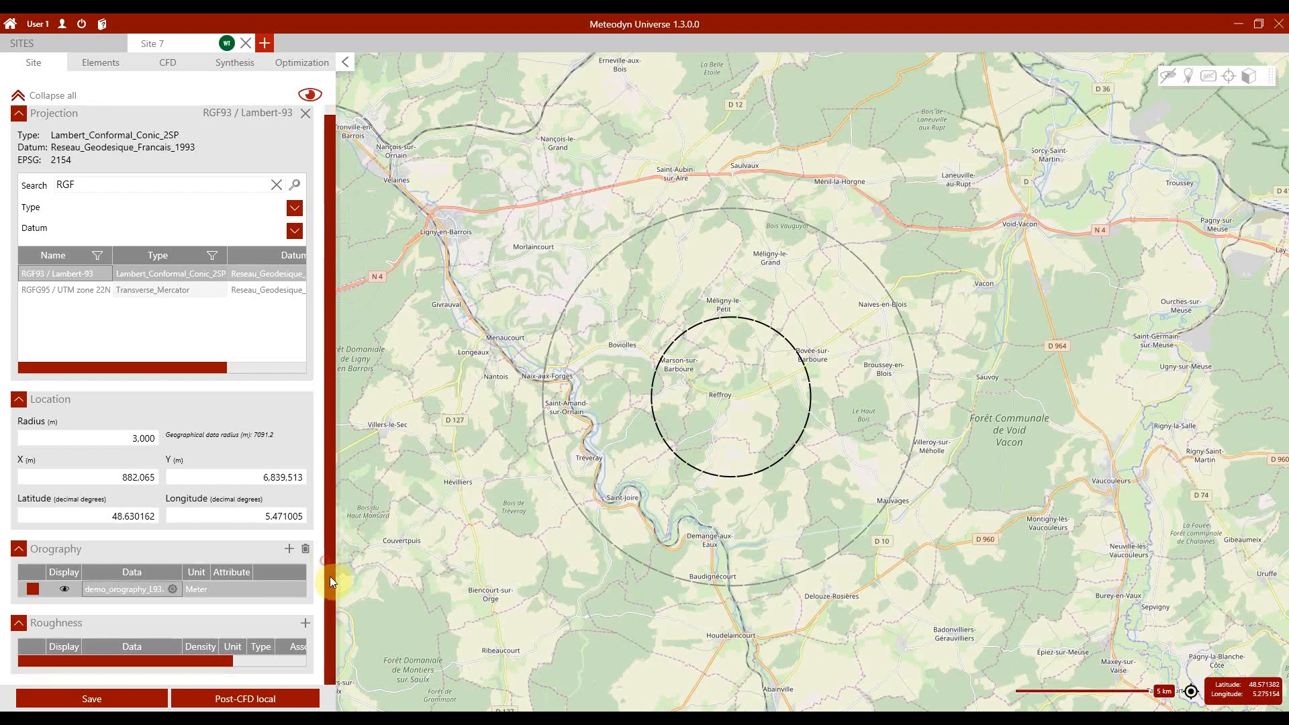
left_click(304, 624)
scroll(262, 646, "down", 1)
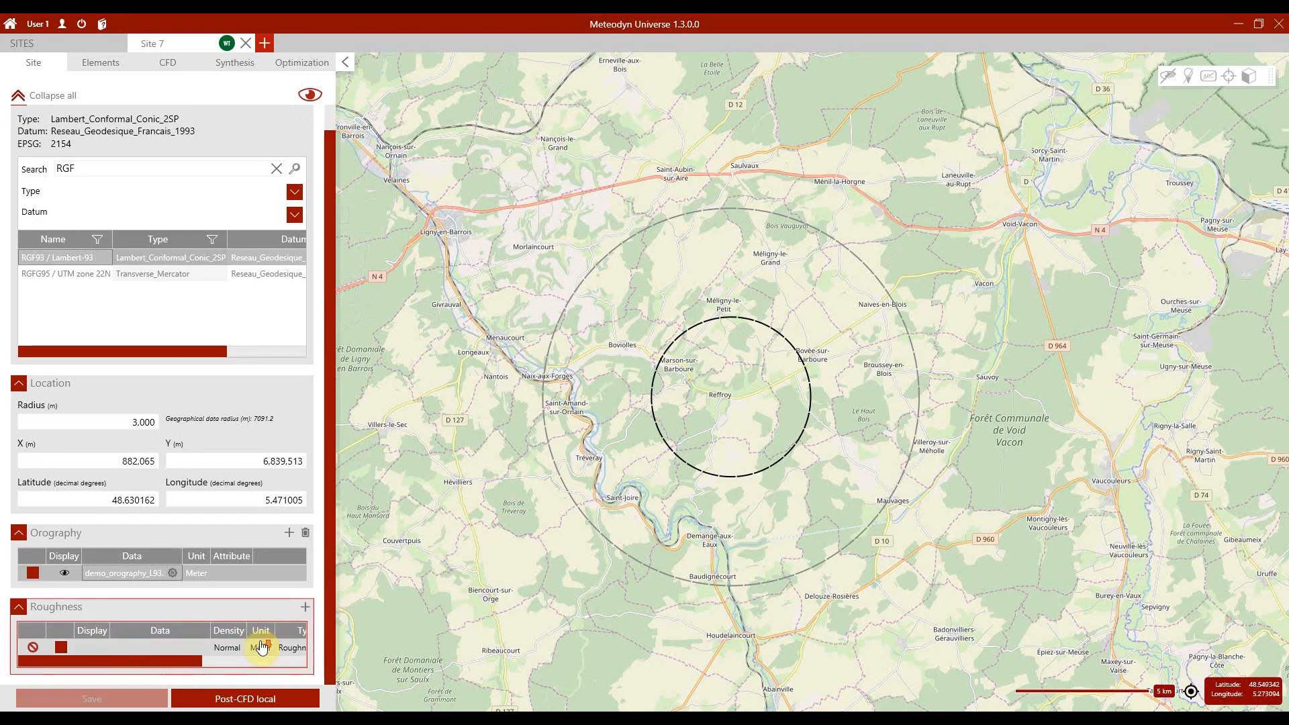
left_click(194, 648)
left_click(196, 648)
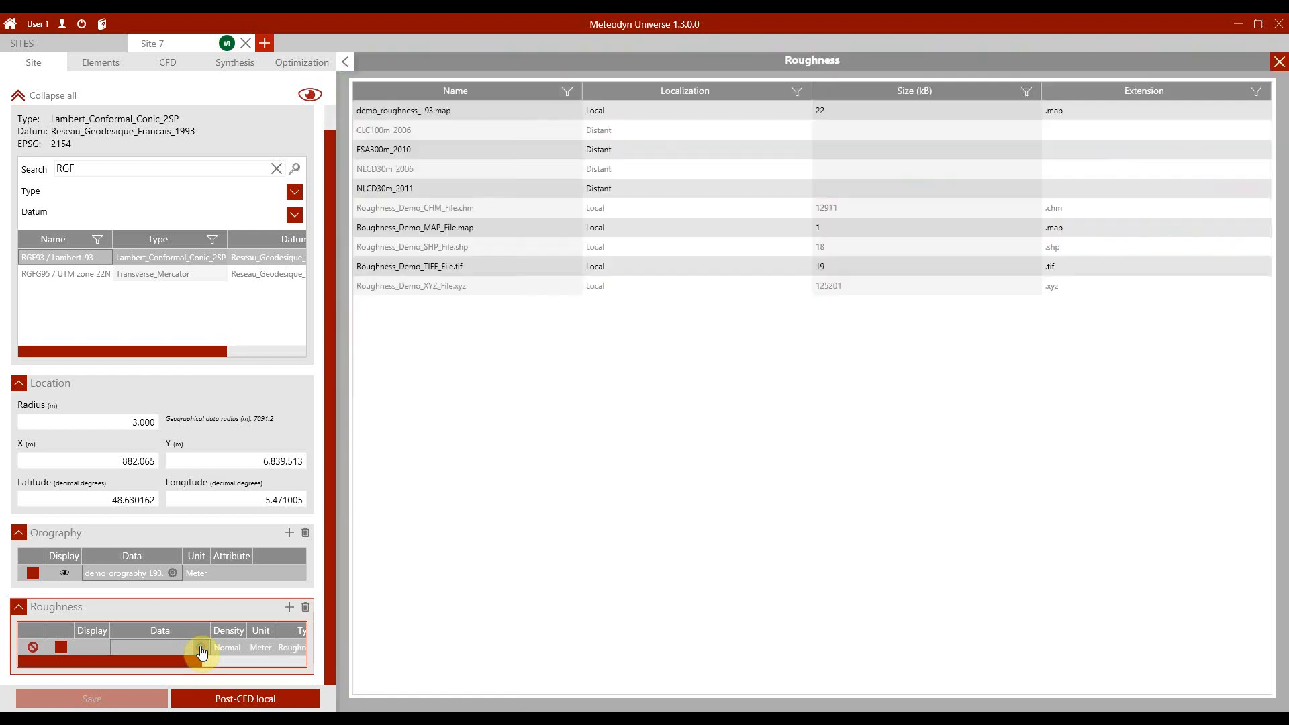
left_click(445, 117)
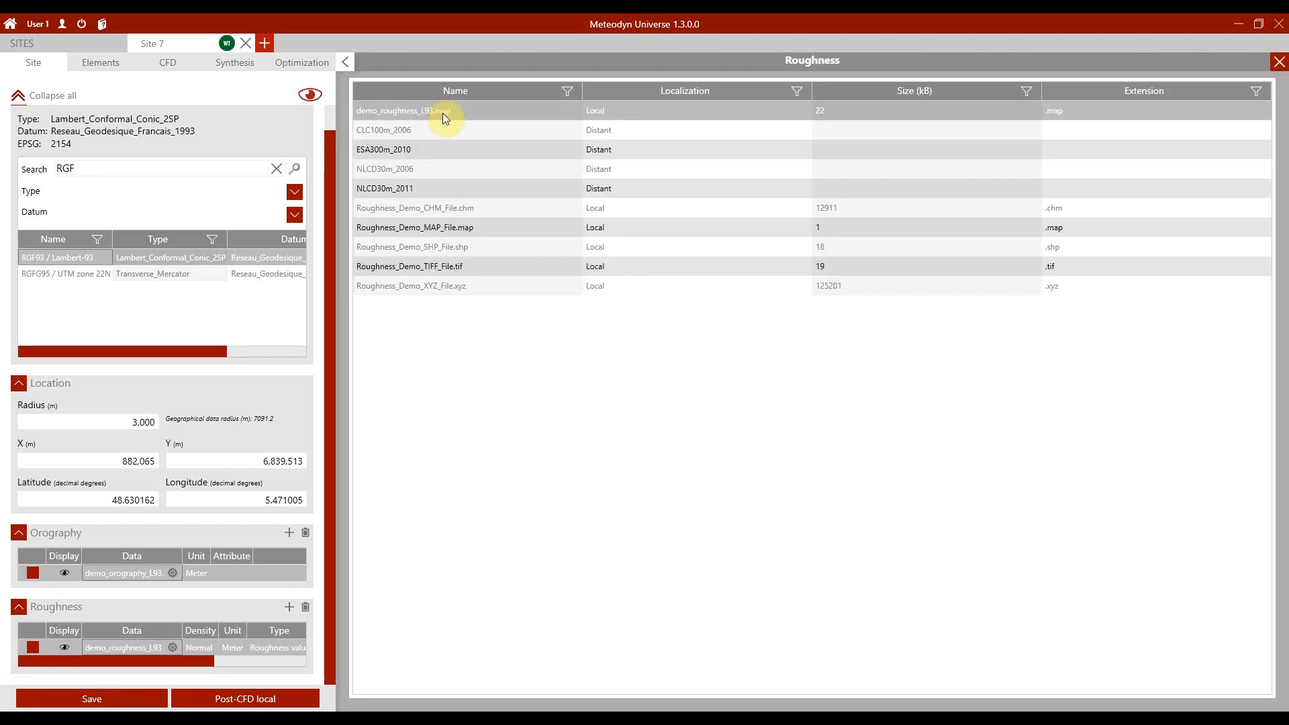
left_click(1279, 64)
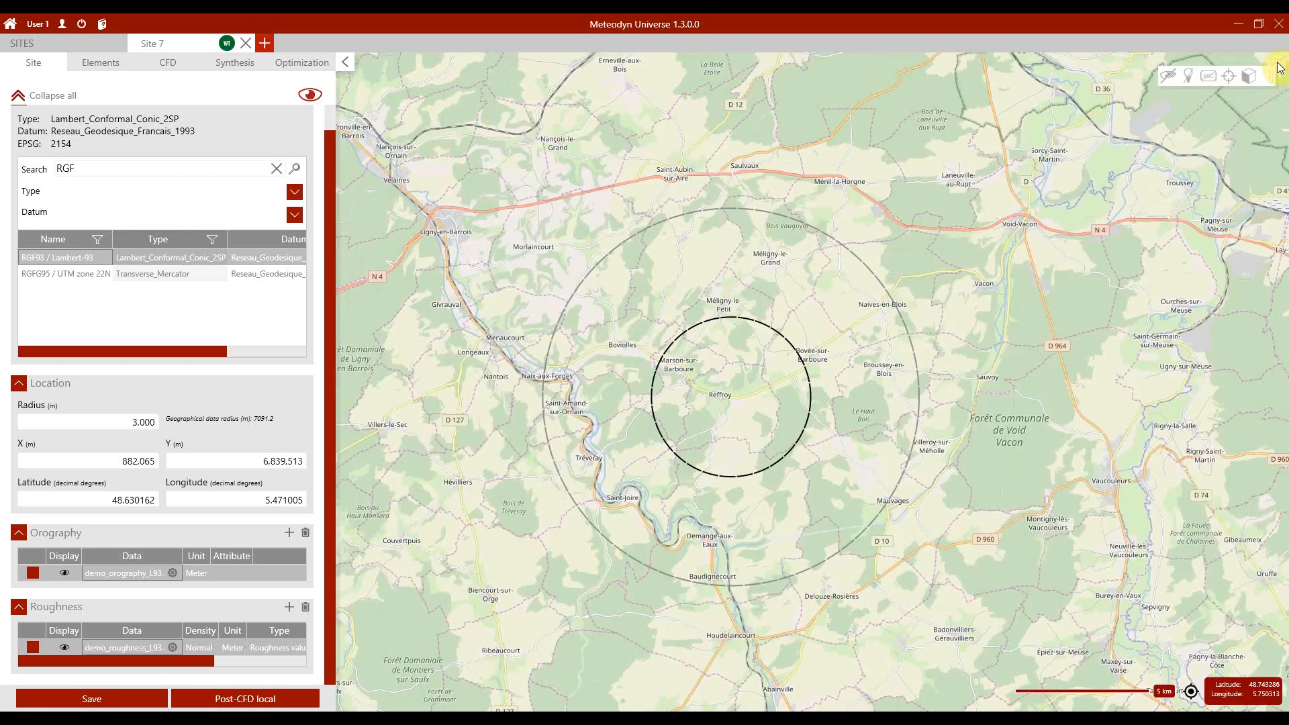
Step: Check the orography file's footprint against the geographical data radius, and display the site's topography by altitude and by roughness on the map
left_click(65, 573)
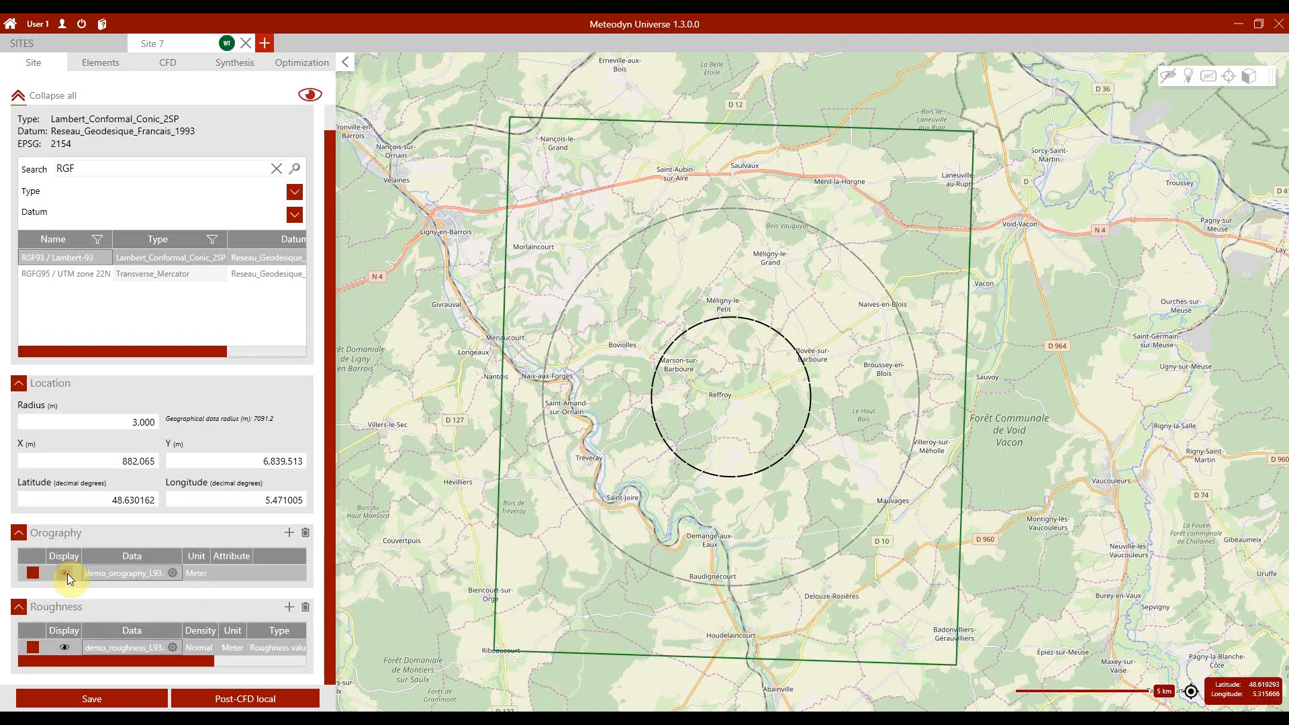
left_click(67, 574)
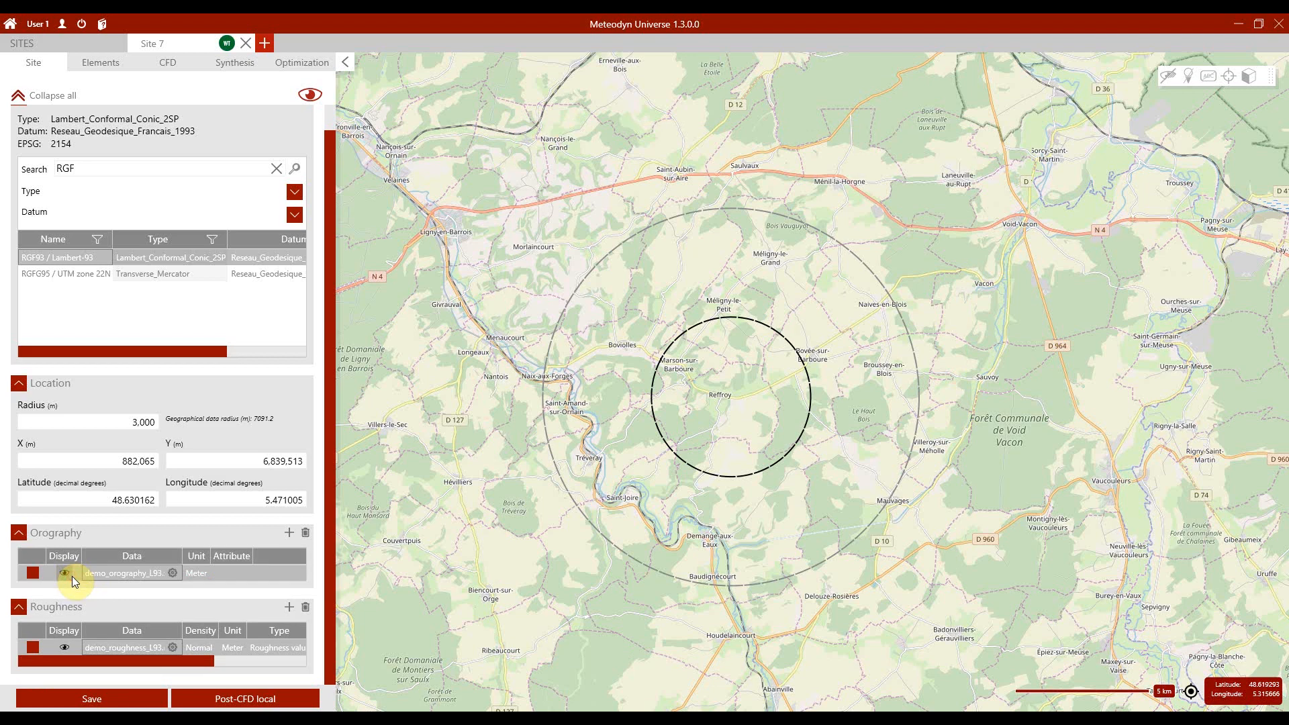
left_click(311, 96)
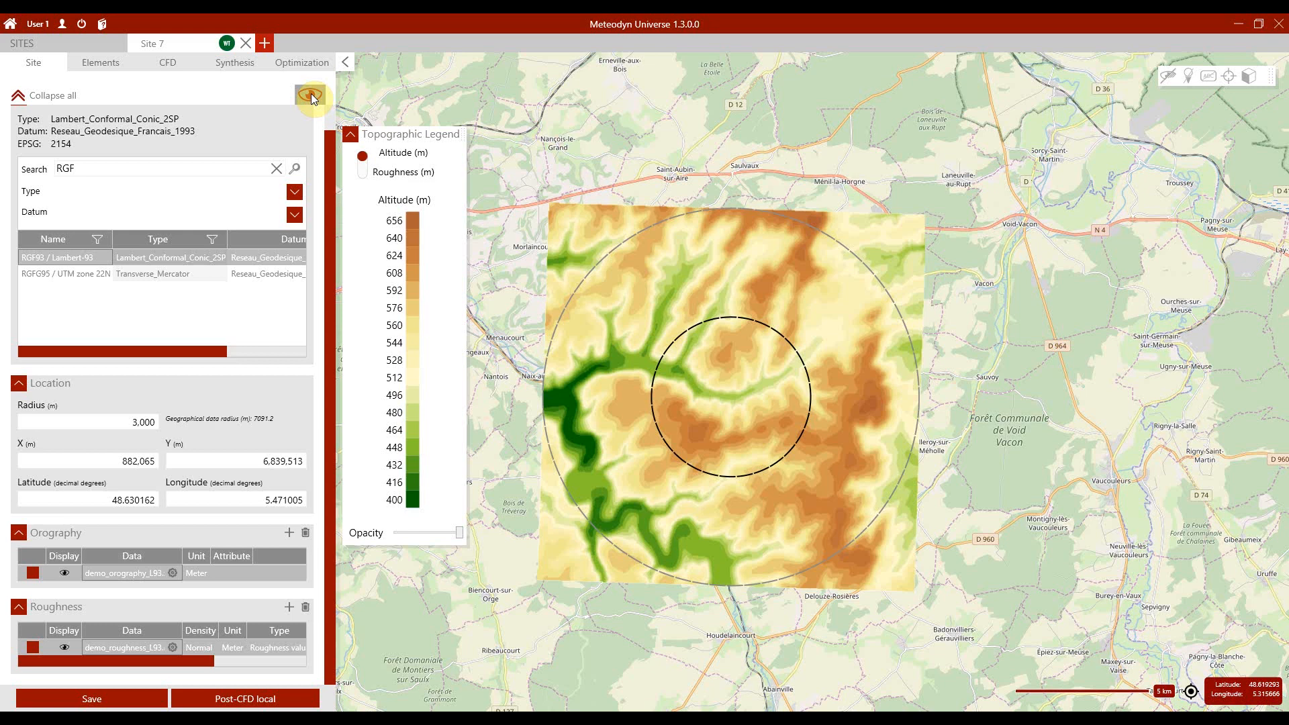
left_click(361, 173)
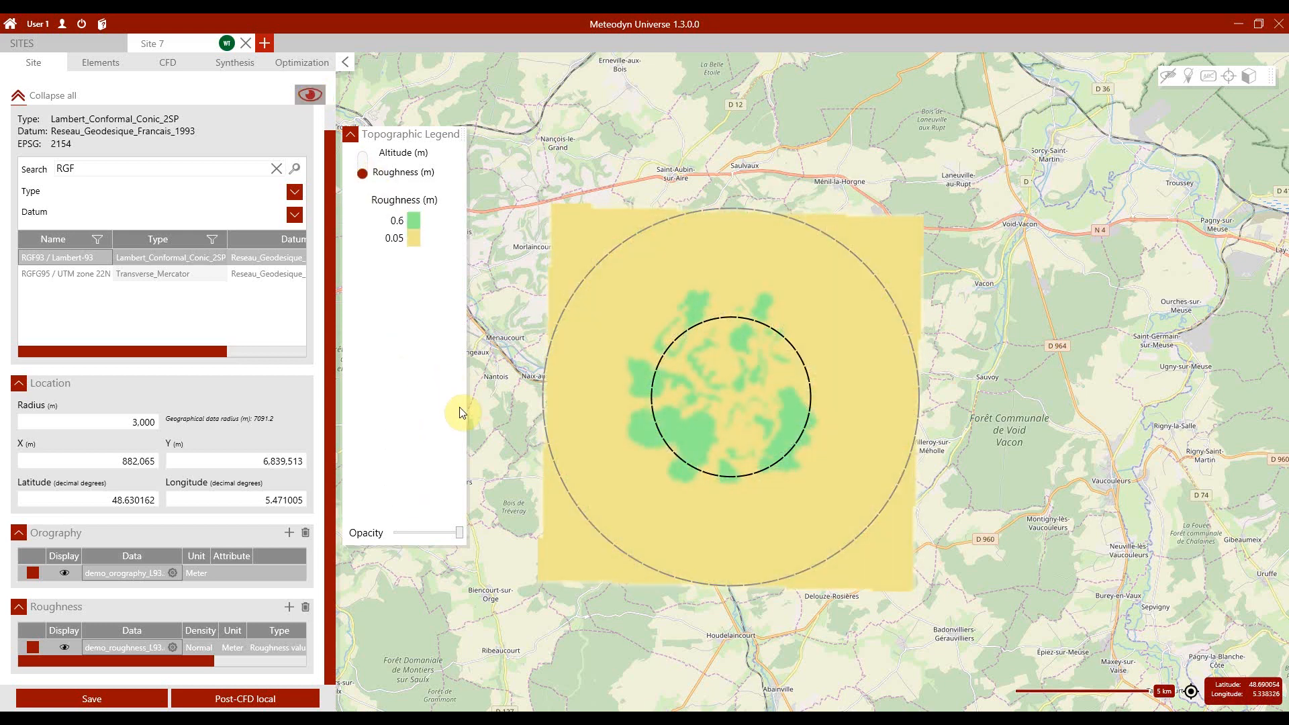
left_click(362, 154)
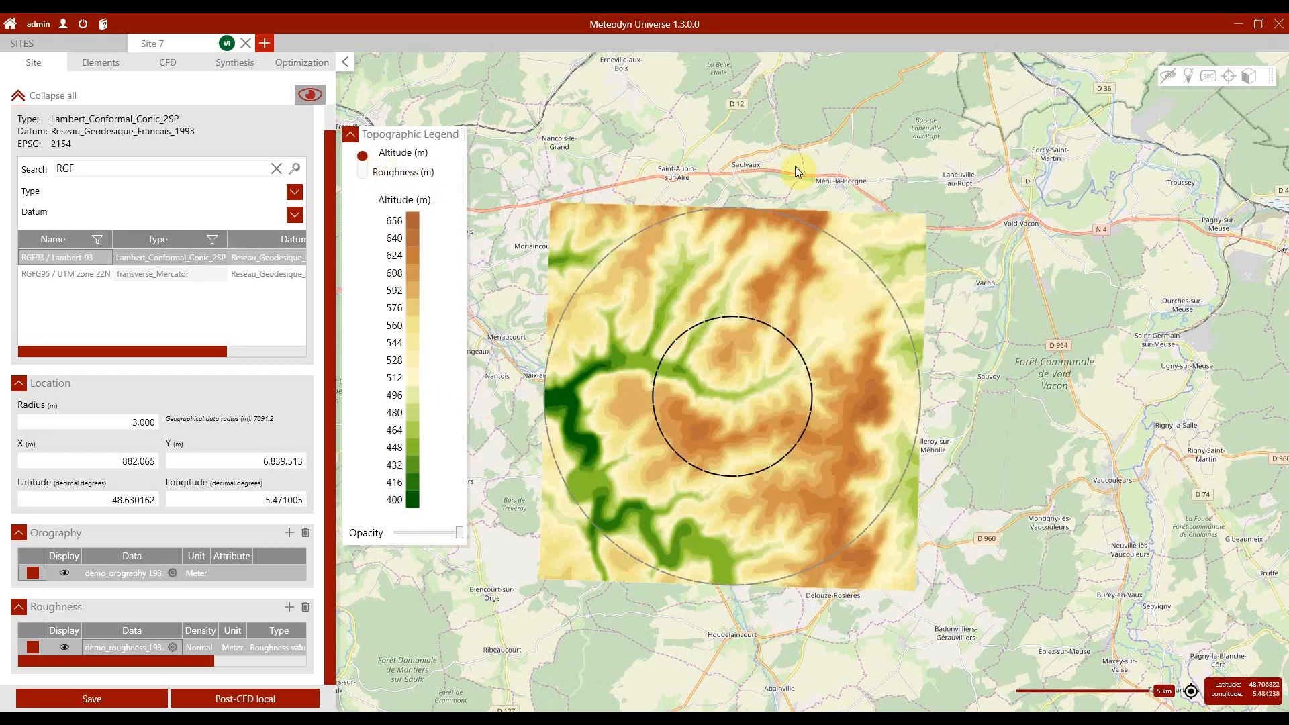
Step: Inspect the terrain's altitude and roughness in the 3D view and return to the 2D map
left_click(1248, 77)
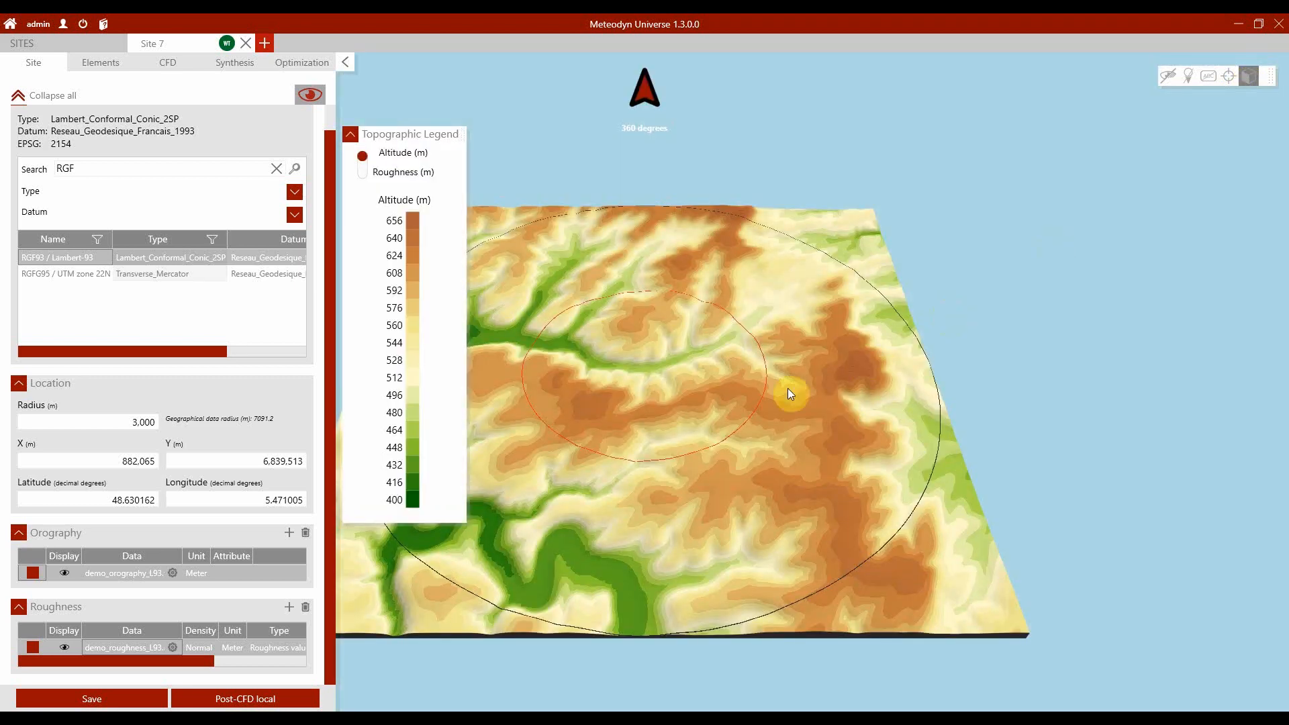
left_click_drag(694, 401, 1247, 401)
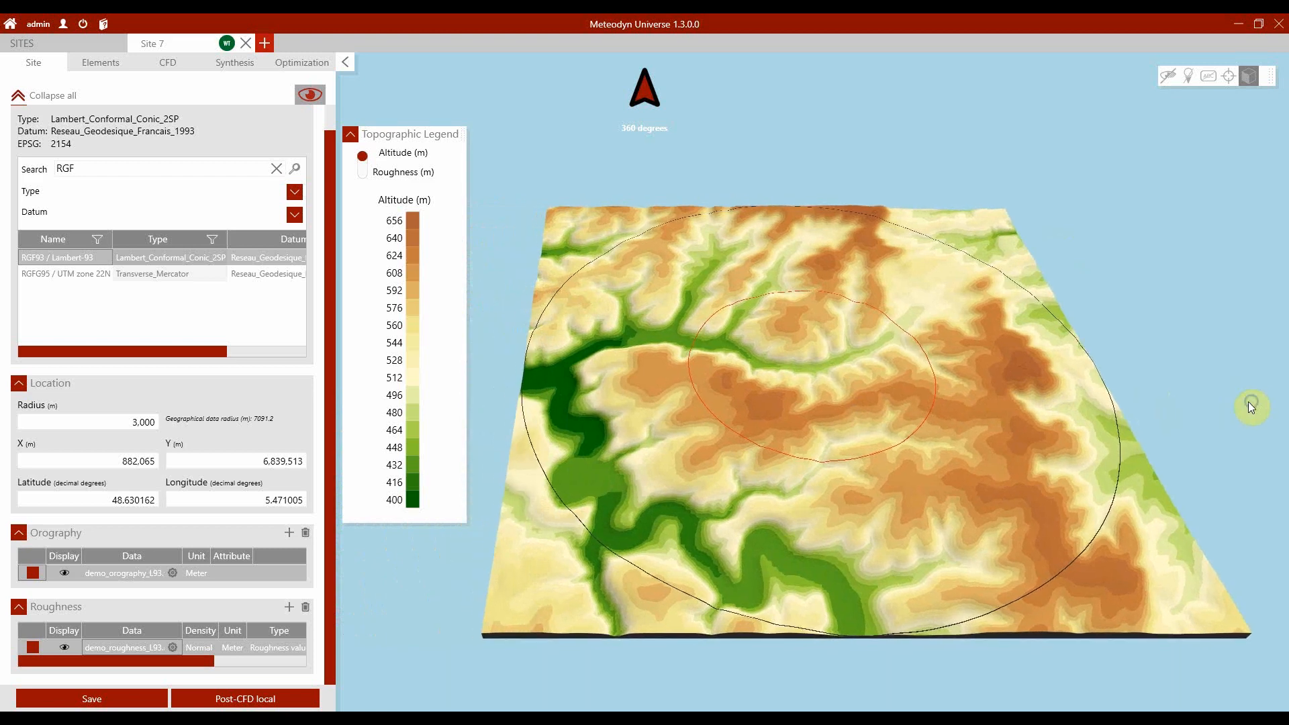
left_click_drag(871, 496, 875, 575)
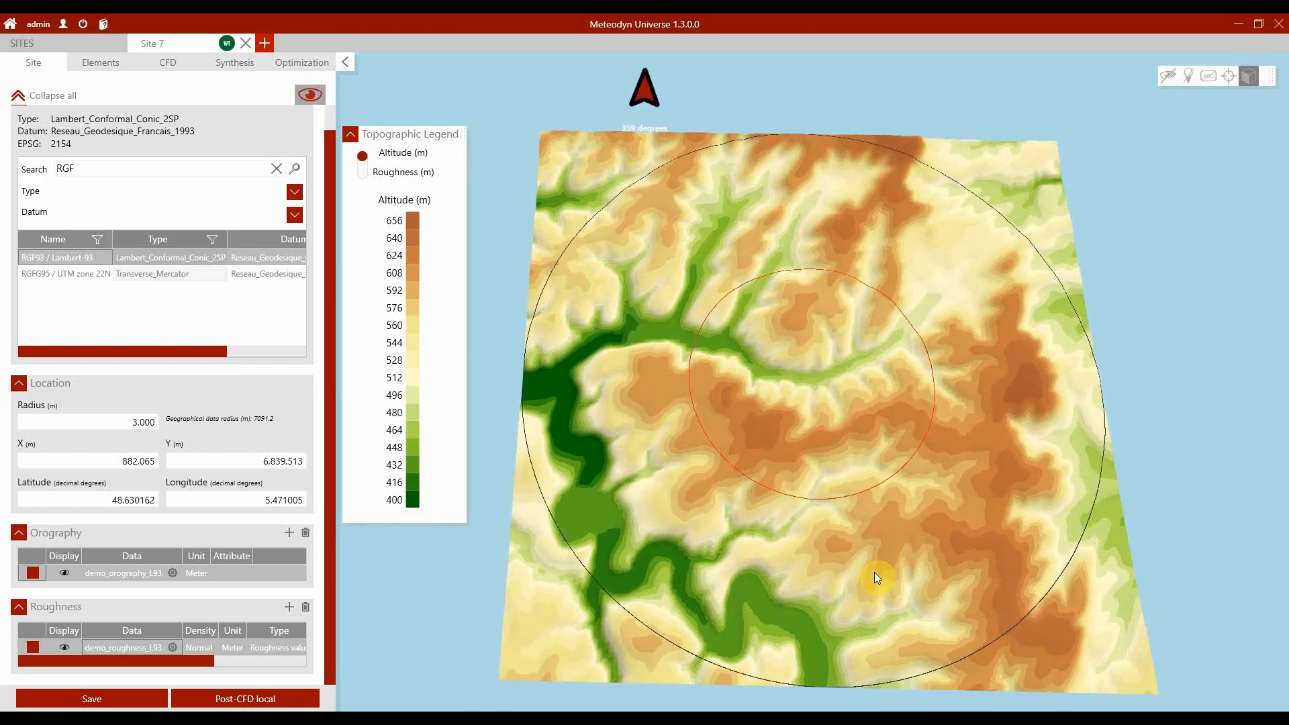
left_click(362, 172)
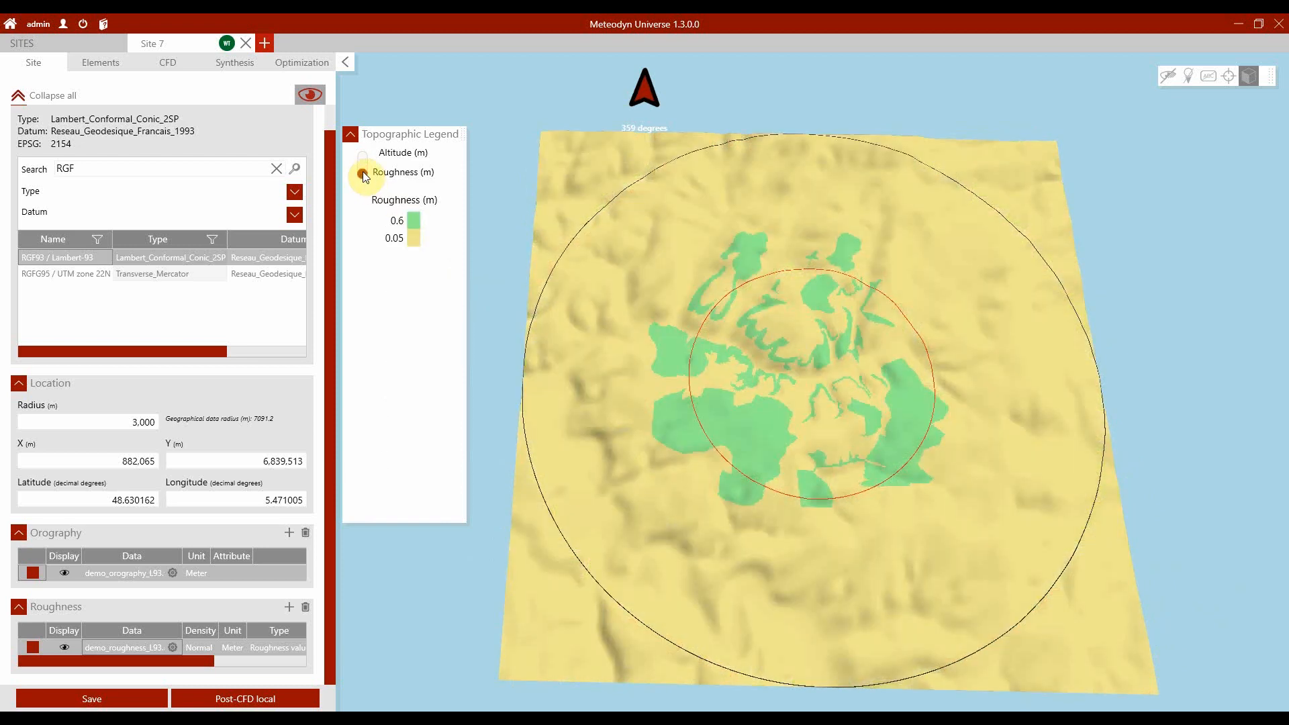
left_click(1247, 77)
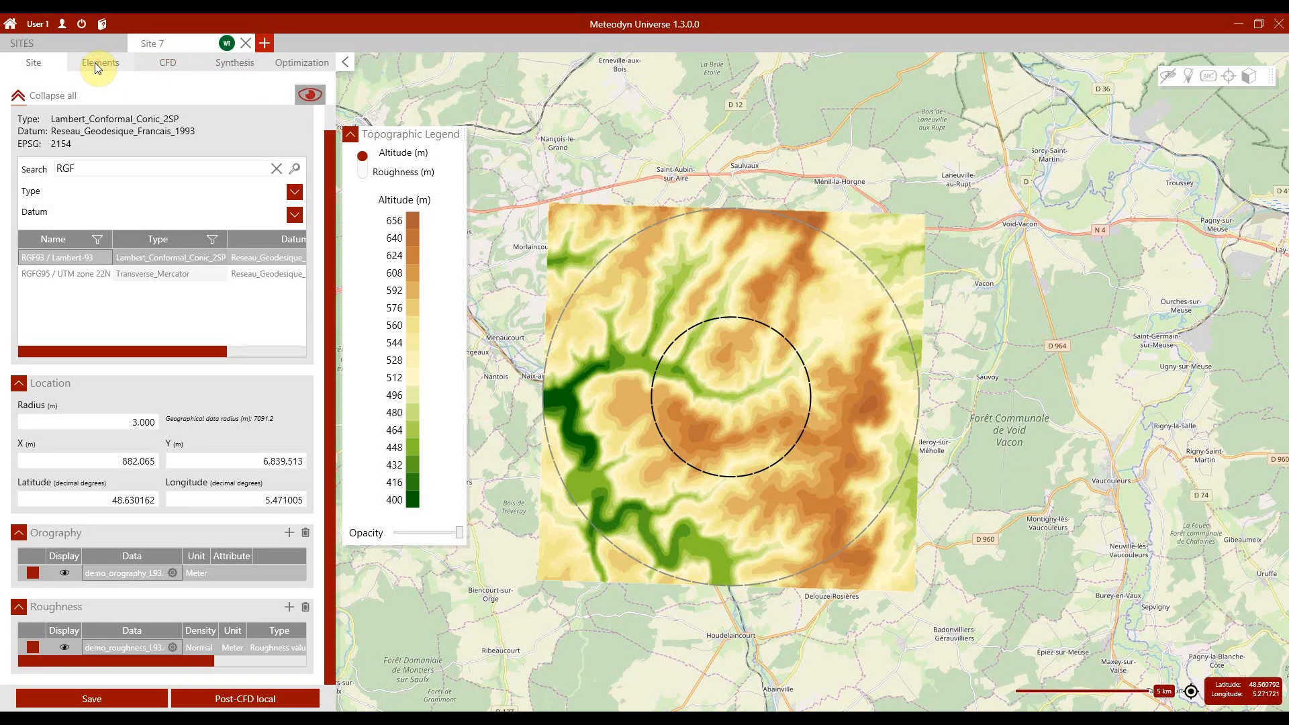
Step: Try to draw a mesoscale zone of about 5065 by 5585 m across the site circle, check its dimensions and delete it
left_click(95, 62)
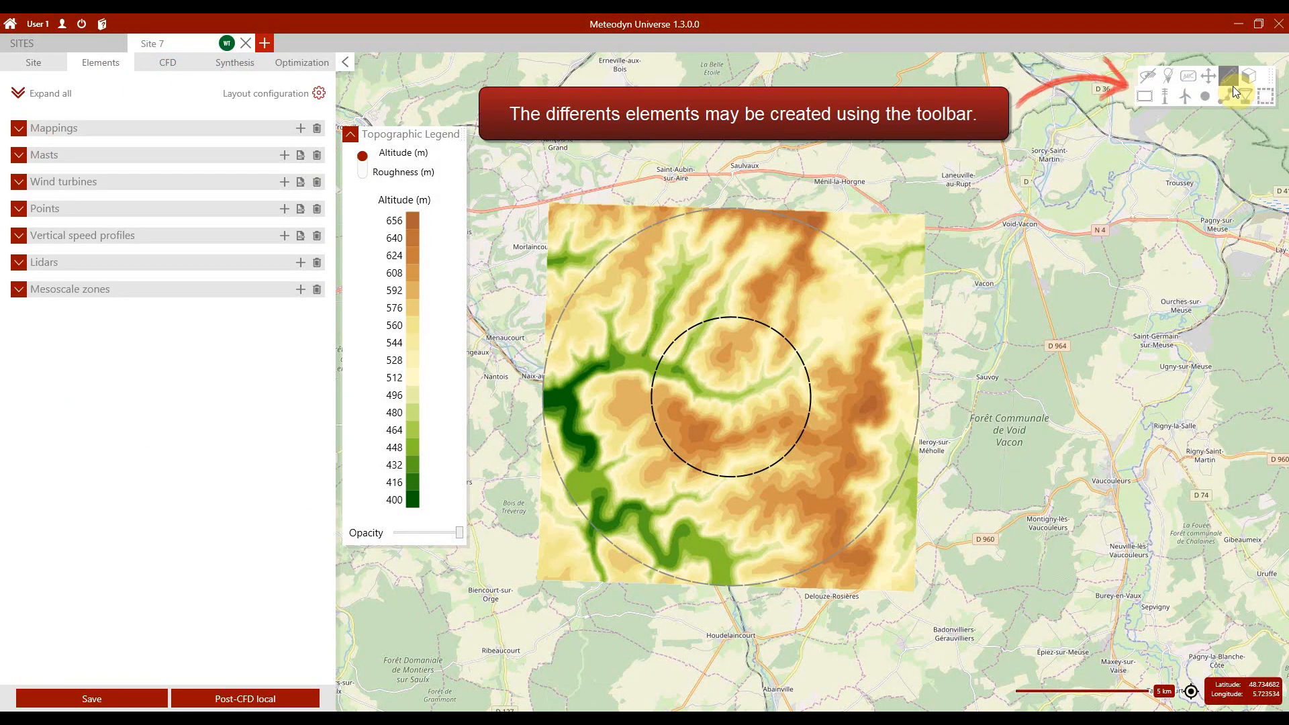
left_click(1265, 96)
left_click_drag(655, 328, 795, 475)
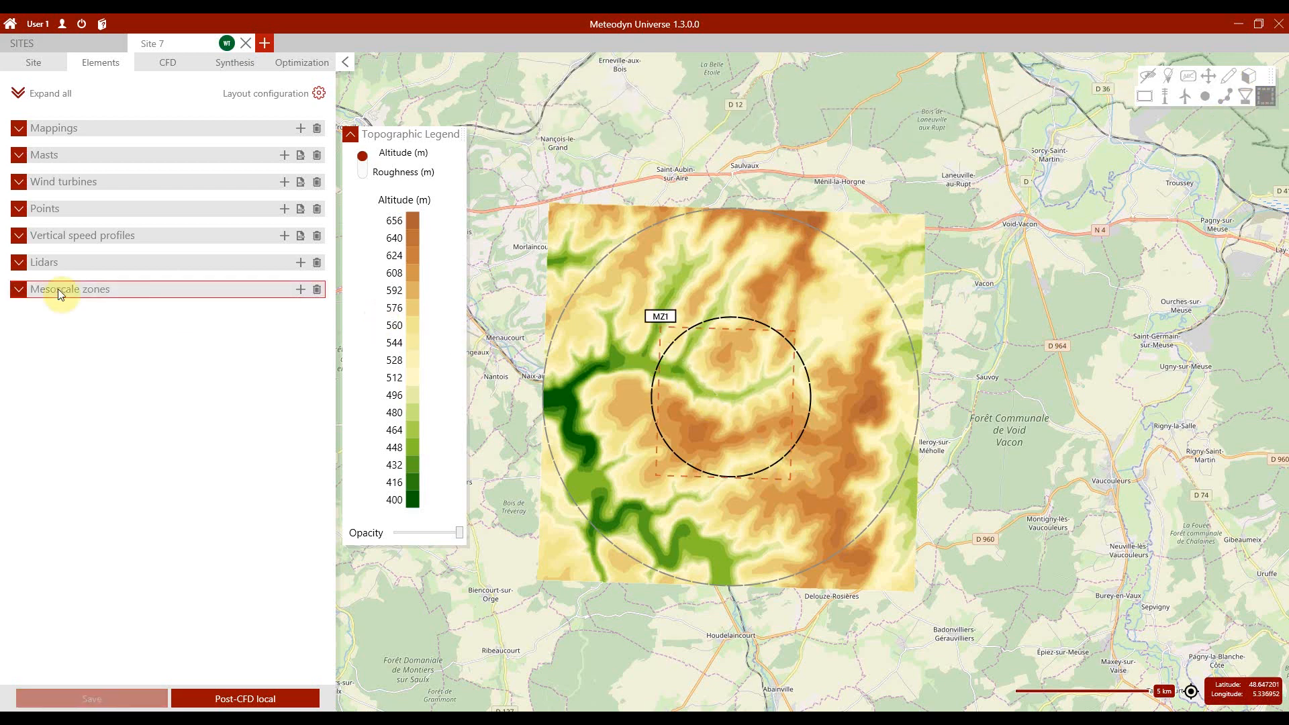
left_click(24, 298)
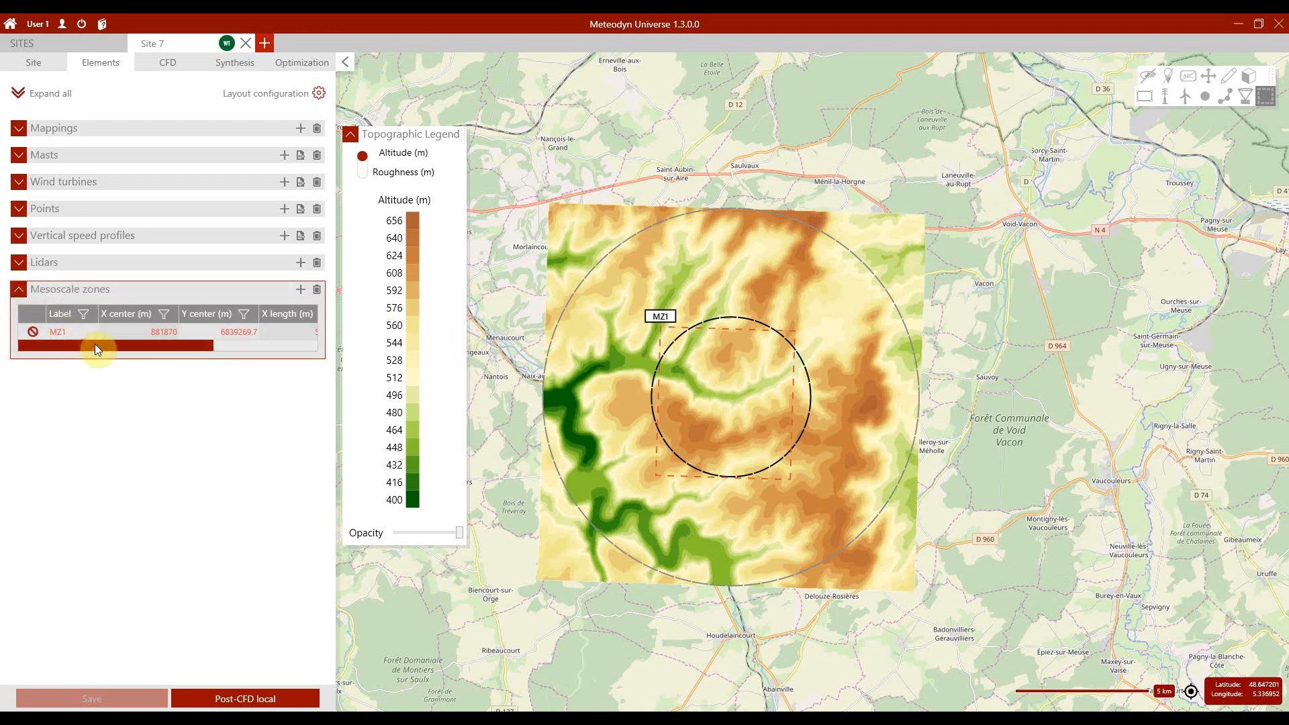
left_click_drag(95, 343, 227, 343)
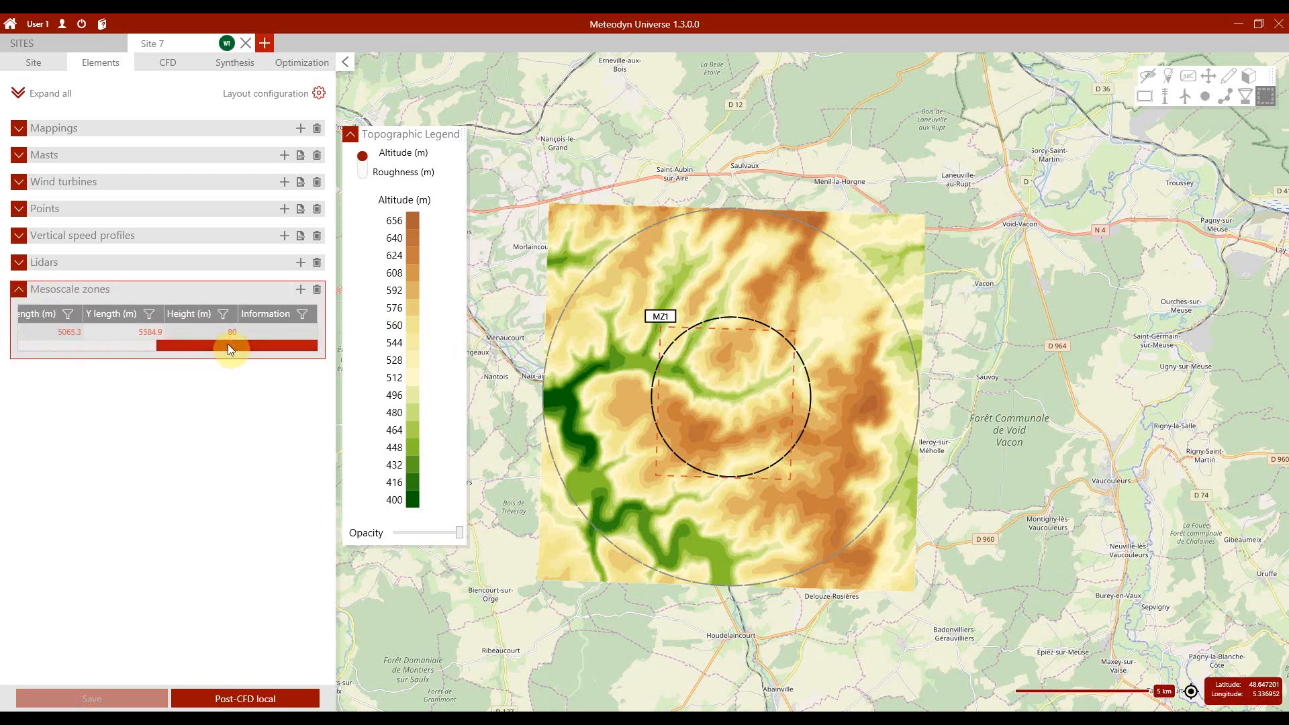
left_click(219, 328)
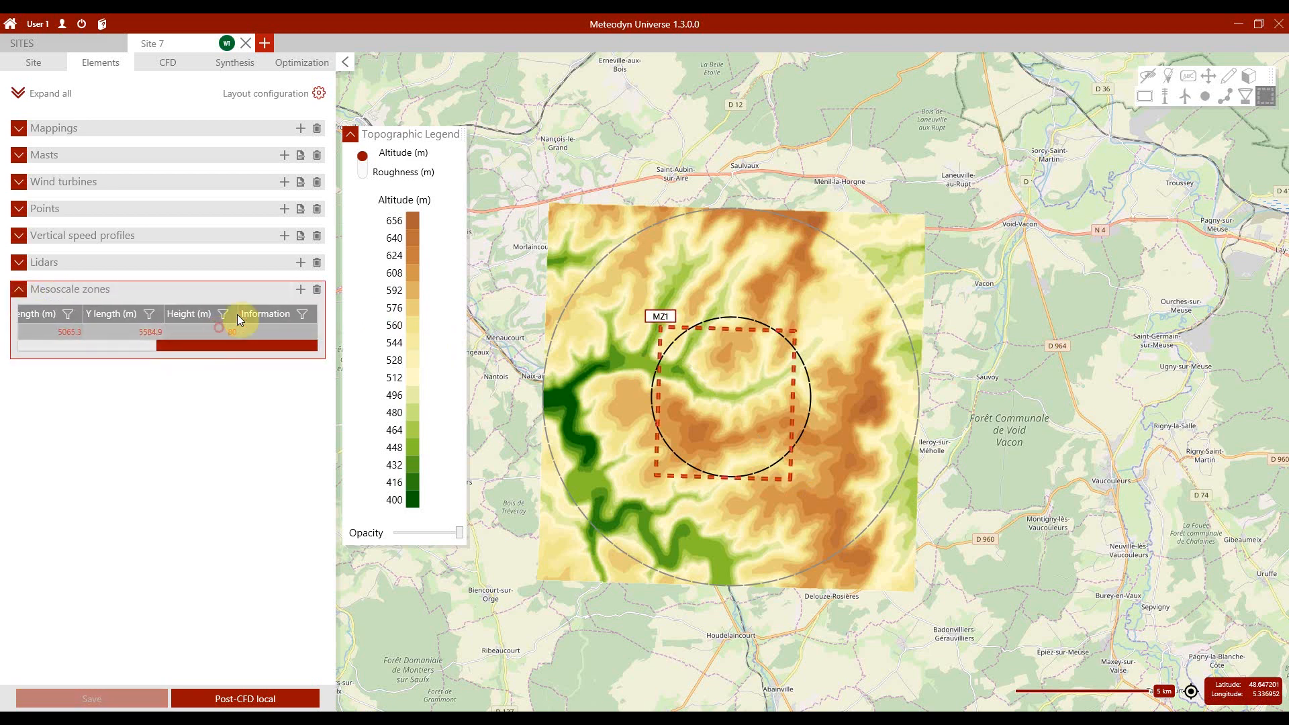
left_click(317, 290)
Step: Draw a mesoscale zone of about 2910 by 4030 m inside the site circle and set its height to 120 m
left_click_drag(684, 344, 766, 447)
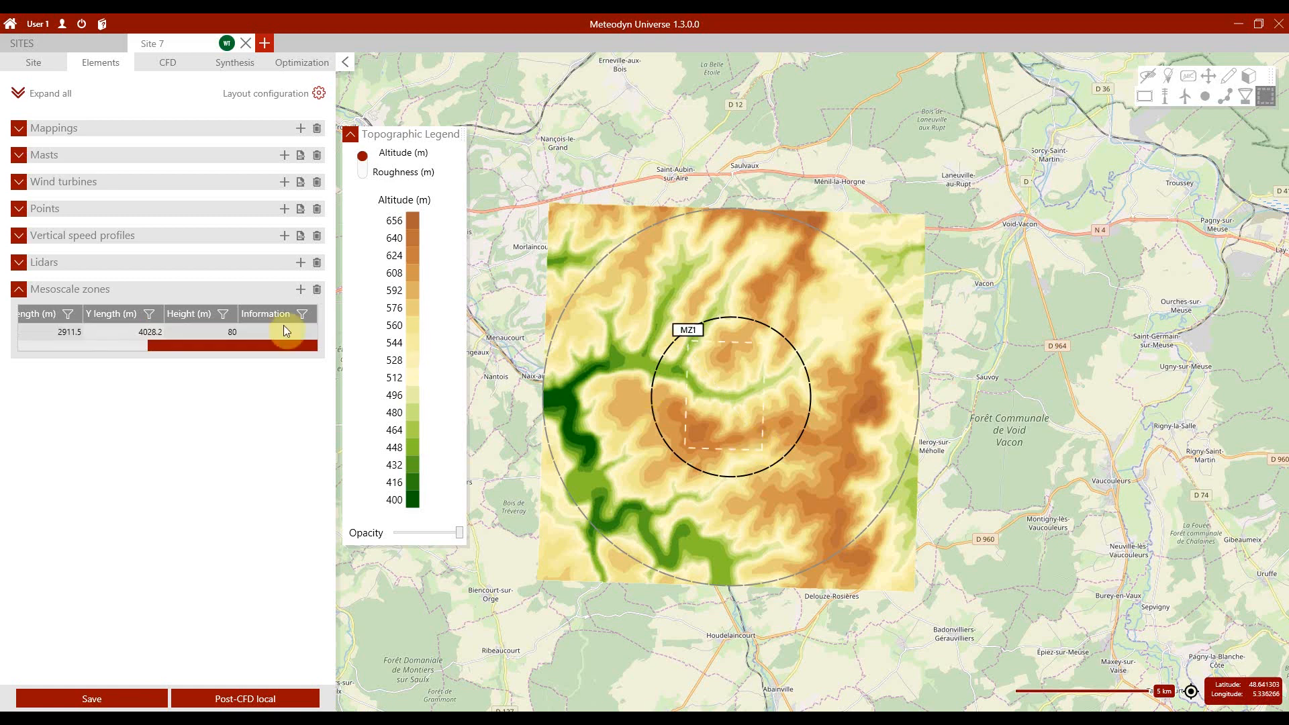
double_click(228, 333)
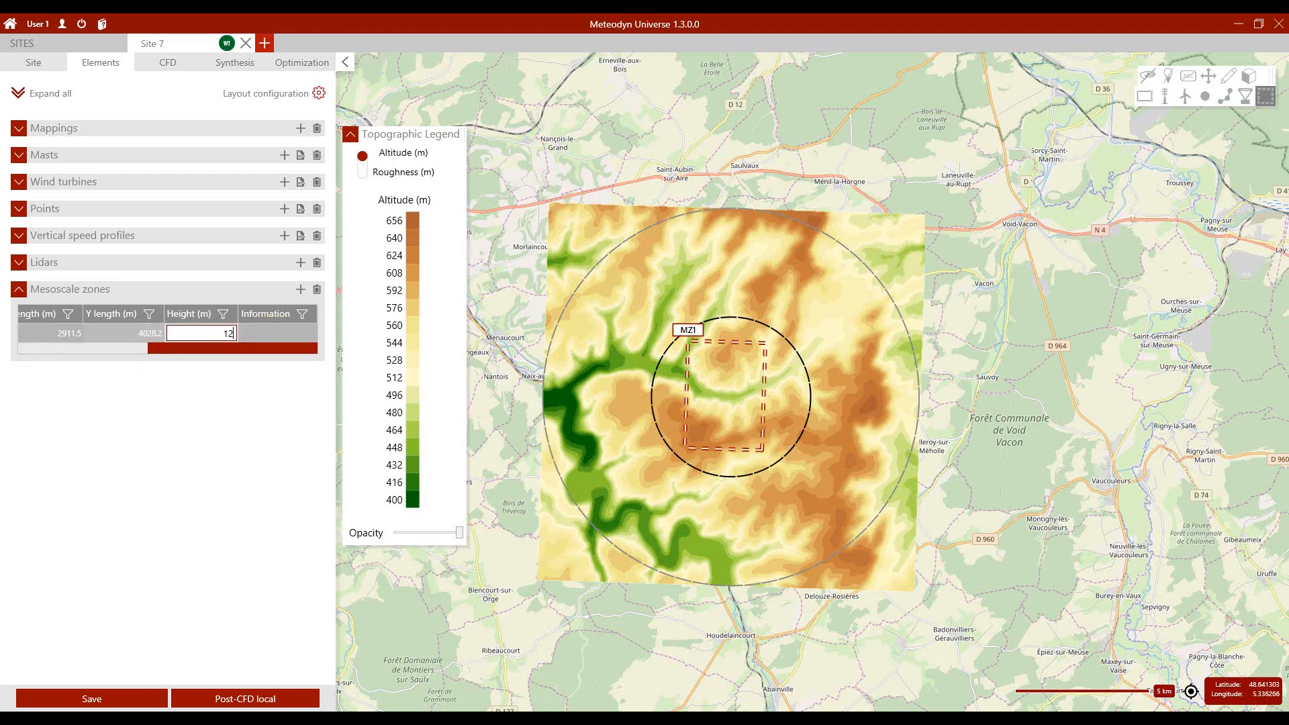
type("120")
left_click(240, 387)
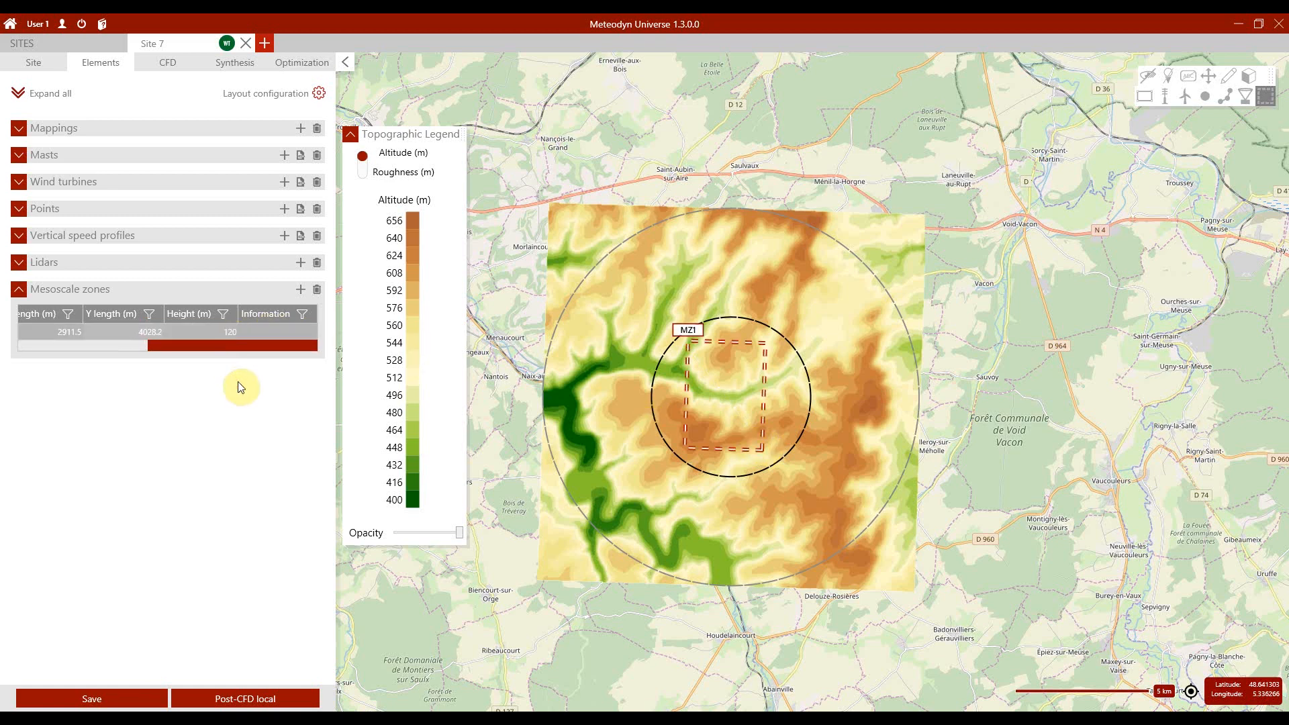
Step: Place a lidar in the northern part of the mesoscale zone with heights above its window of 80, 90 and 100 m
left_click(1242, 98)
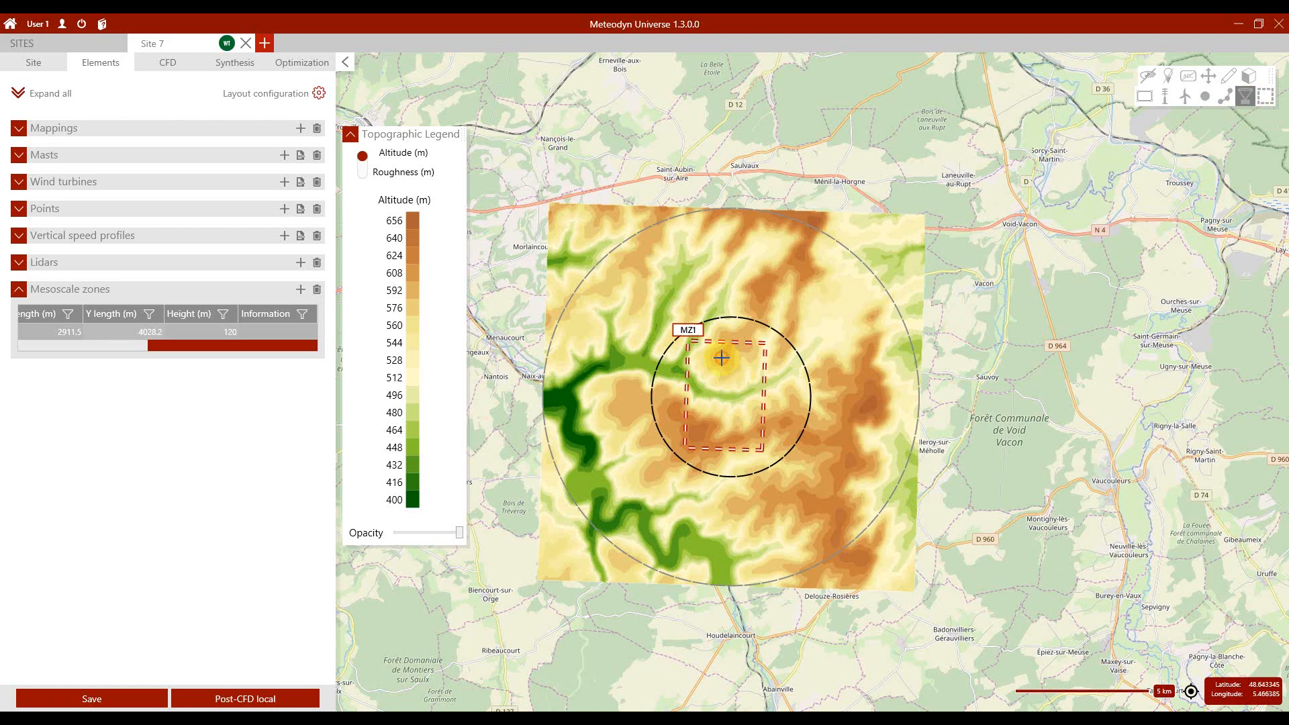
left_click(720, 358)
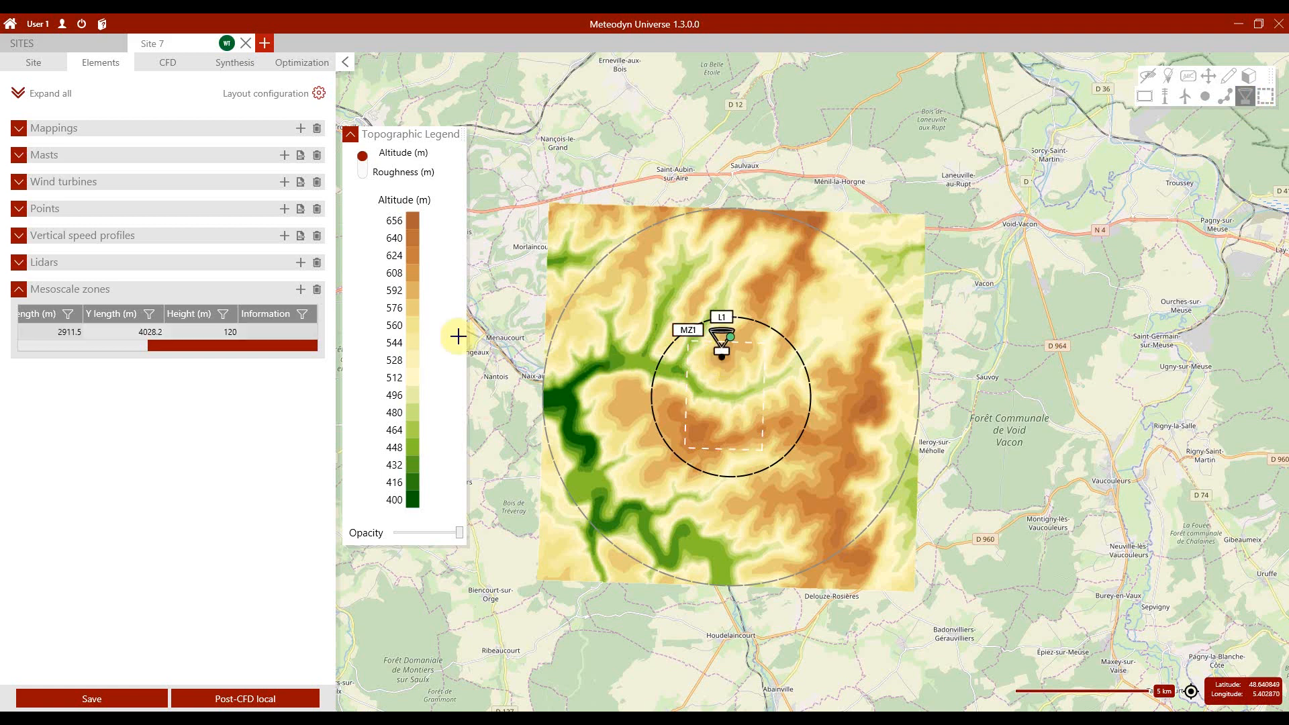
left_click(18, 289)
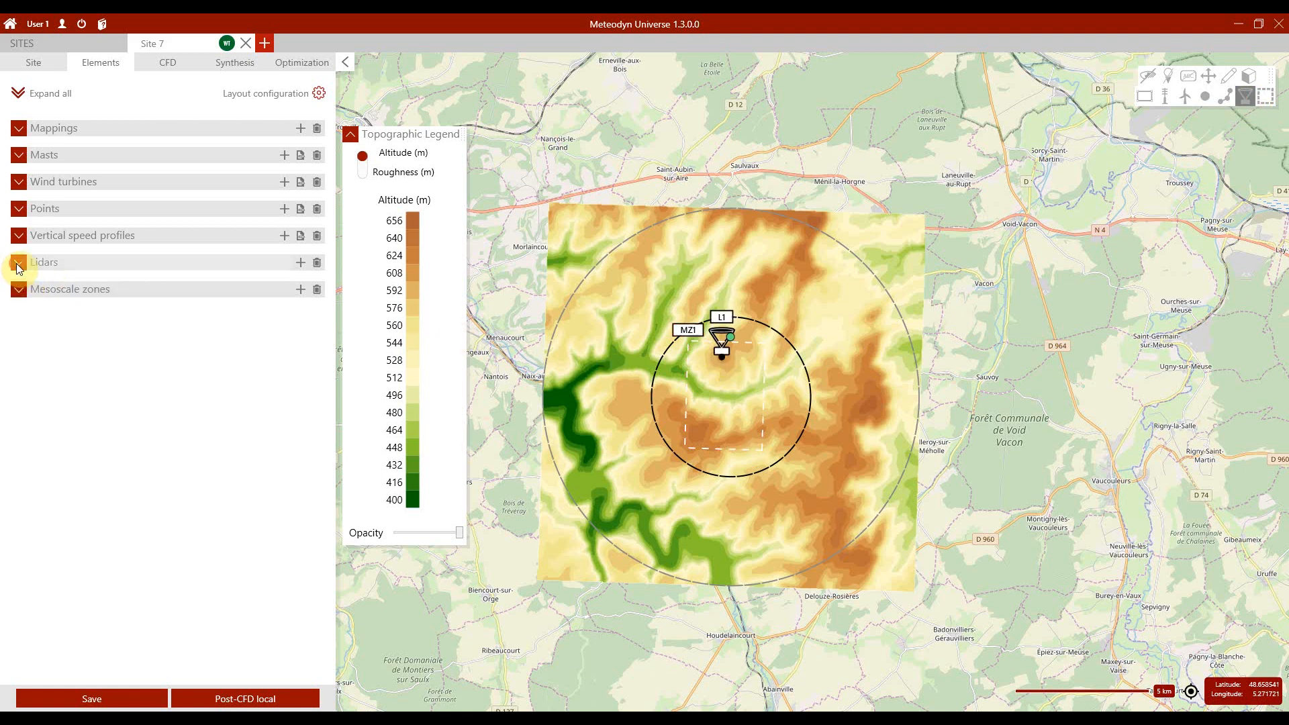
left_click(19, 262)
left_click_drag(63, 318, 135, 315)
double_click(138, 305)
left_click(137, 304)
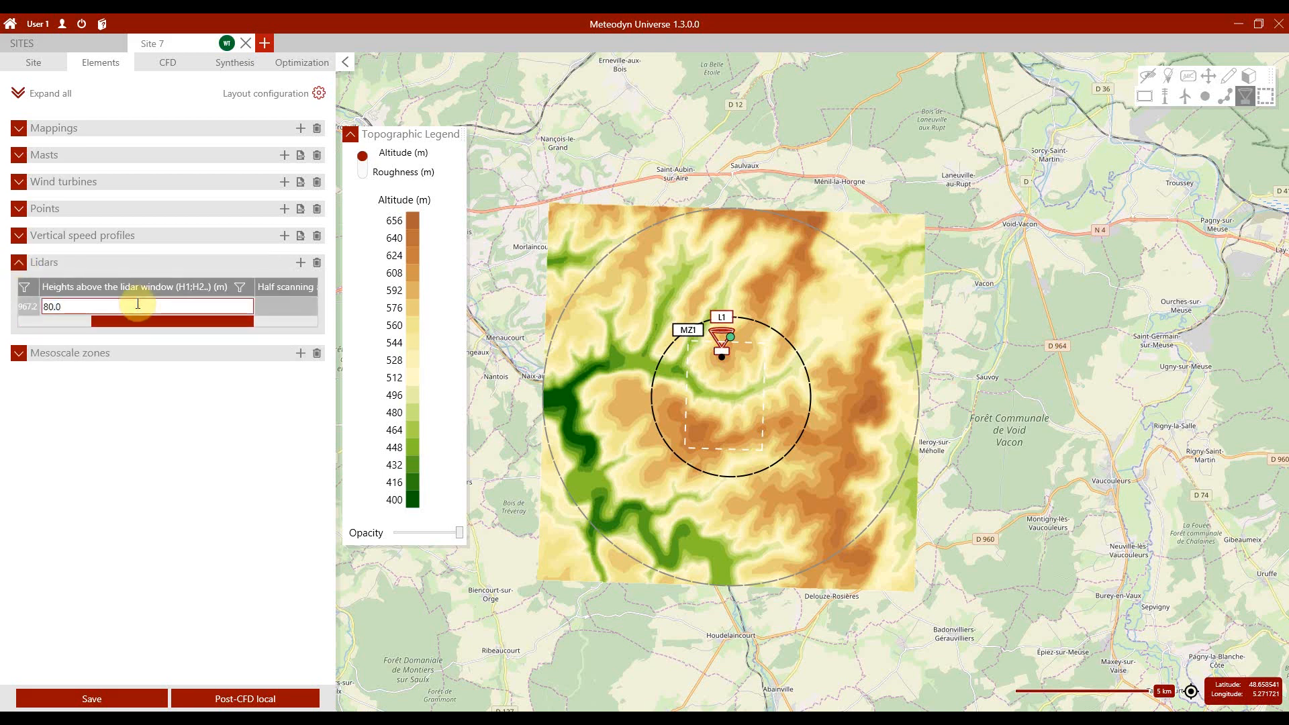
type(";90;100")
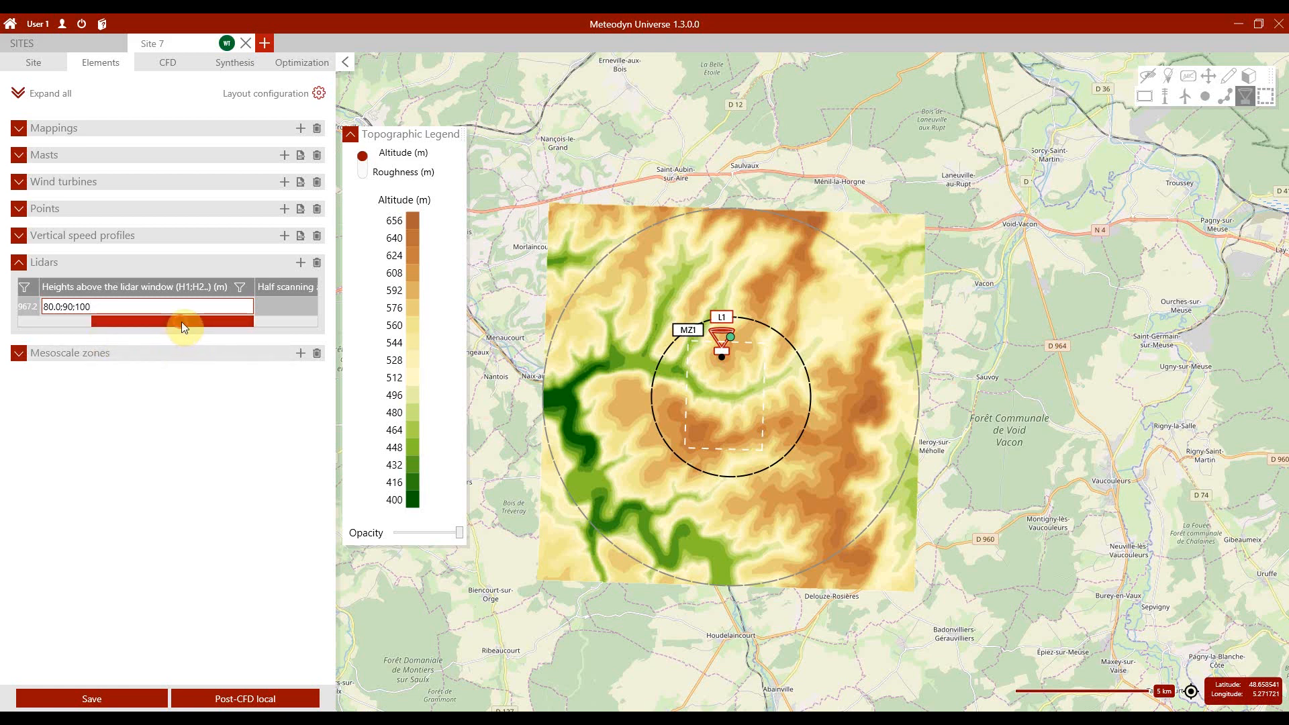
Step: Set the lidar's half scanning angle to 30° and keep its window height at 1 m
left_click_drag(181, 321, 235, 314)
left_click(232, 306)
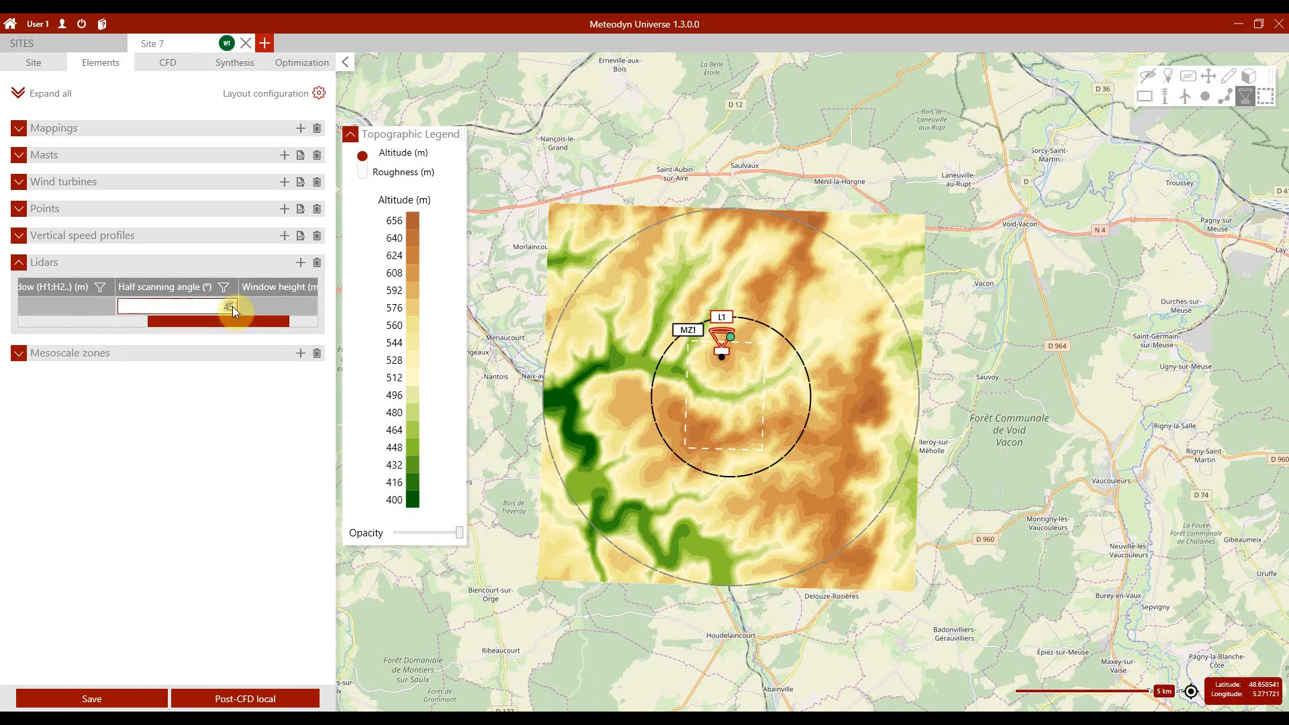
type("30")
mouse_move(227, 318)
left_mouse_down()
mouse_move(257, 322)
mouse_move(243, 308)
left_mouse_up()
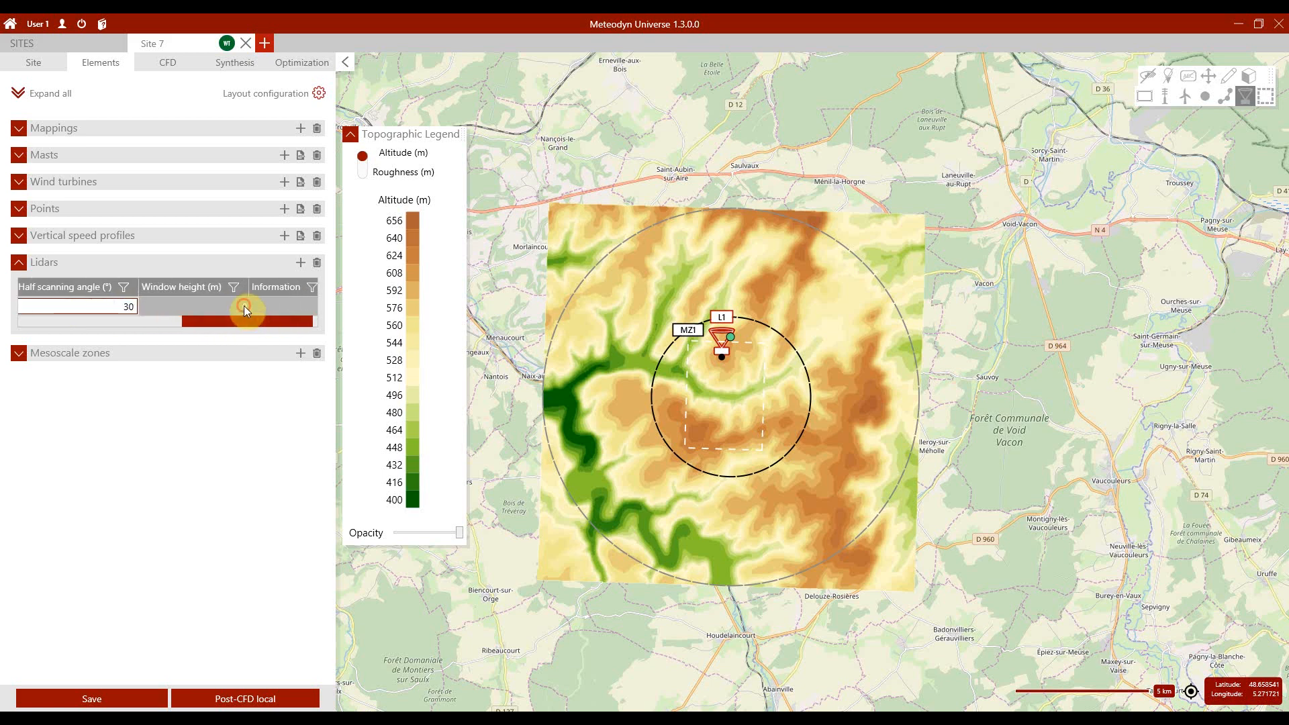
left_click(243, 307)
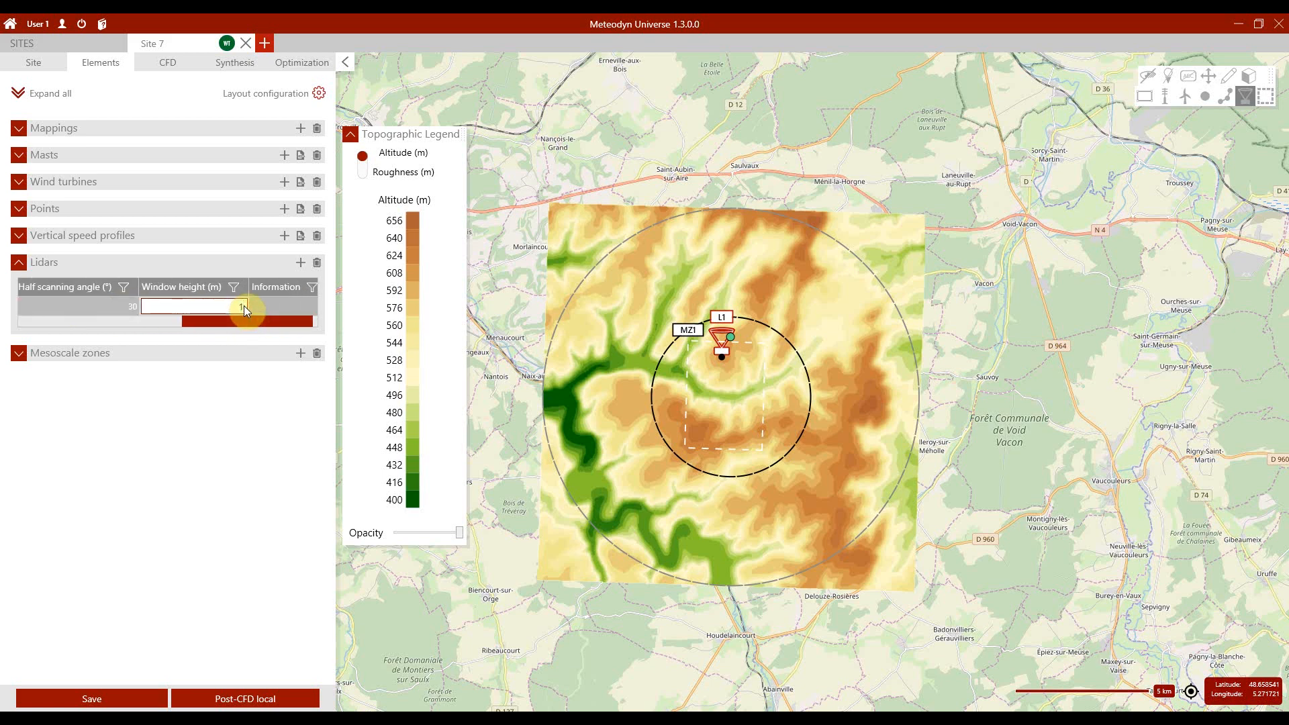
key("Return")
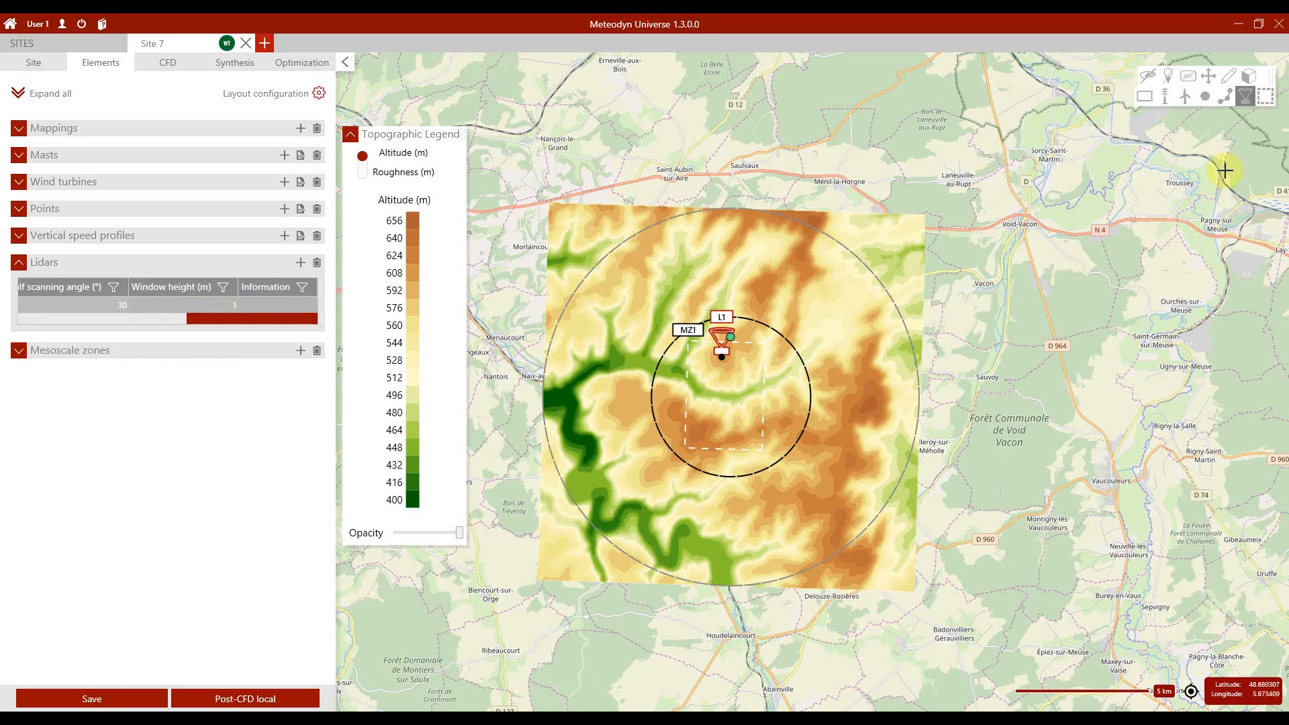
Step: Place a vertical speed profile just south of the site's centre and check its minimum height, maximum height and step
left_click(1222, 98)
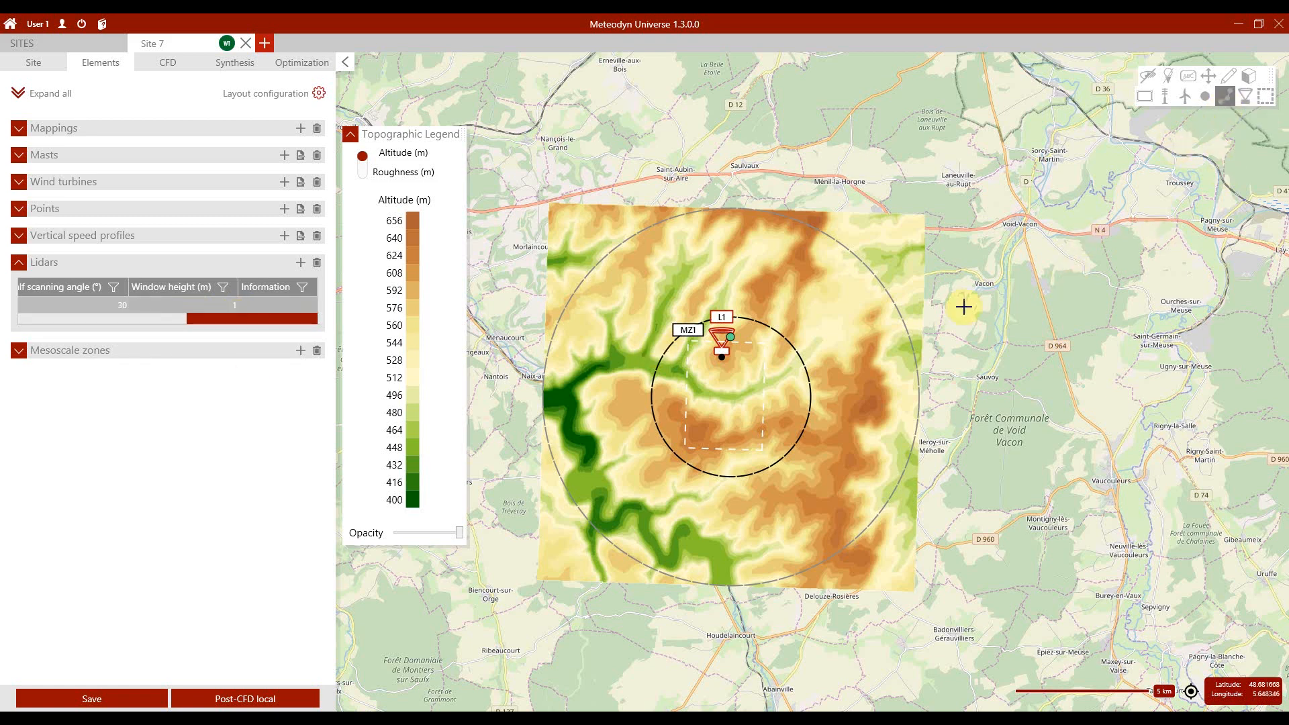
left_click(731, 413)
left_click(18, 263)
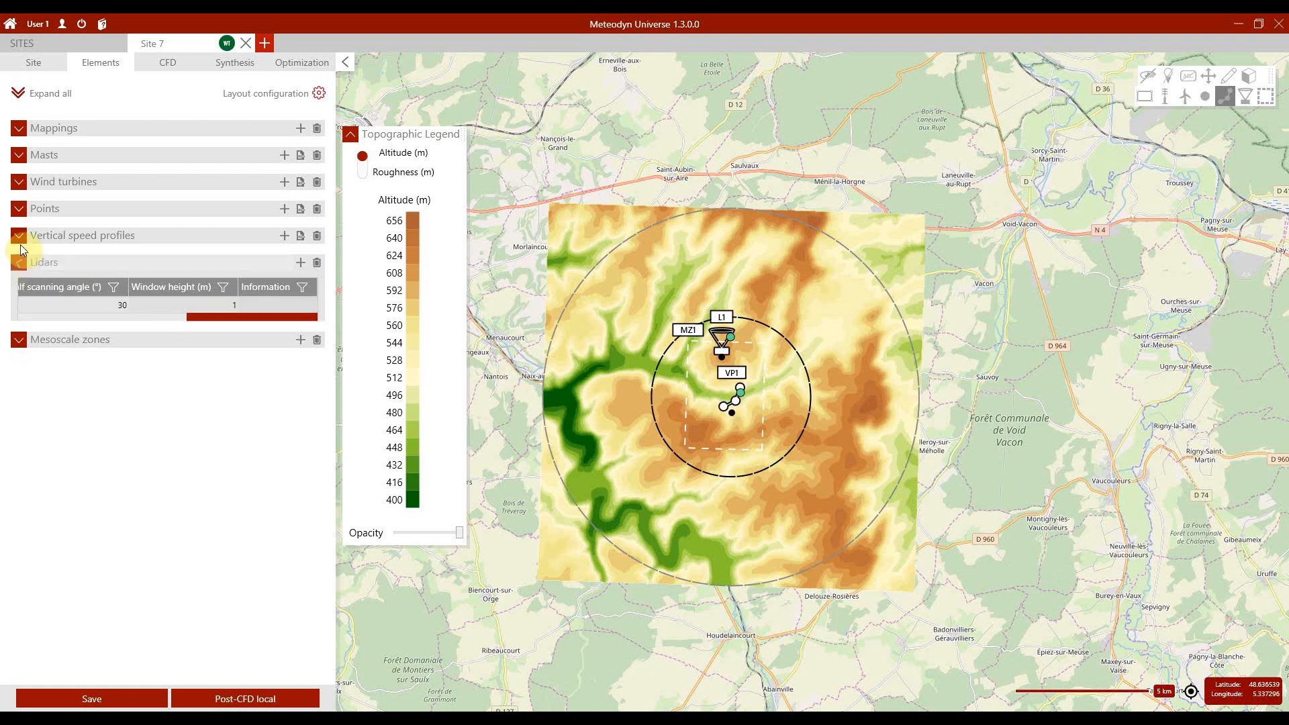
left_click(19, 235)
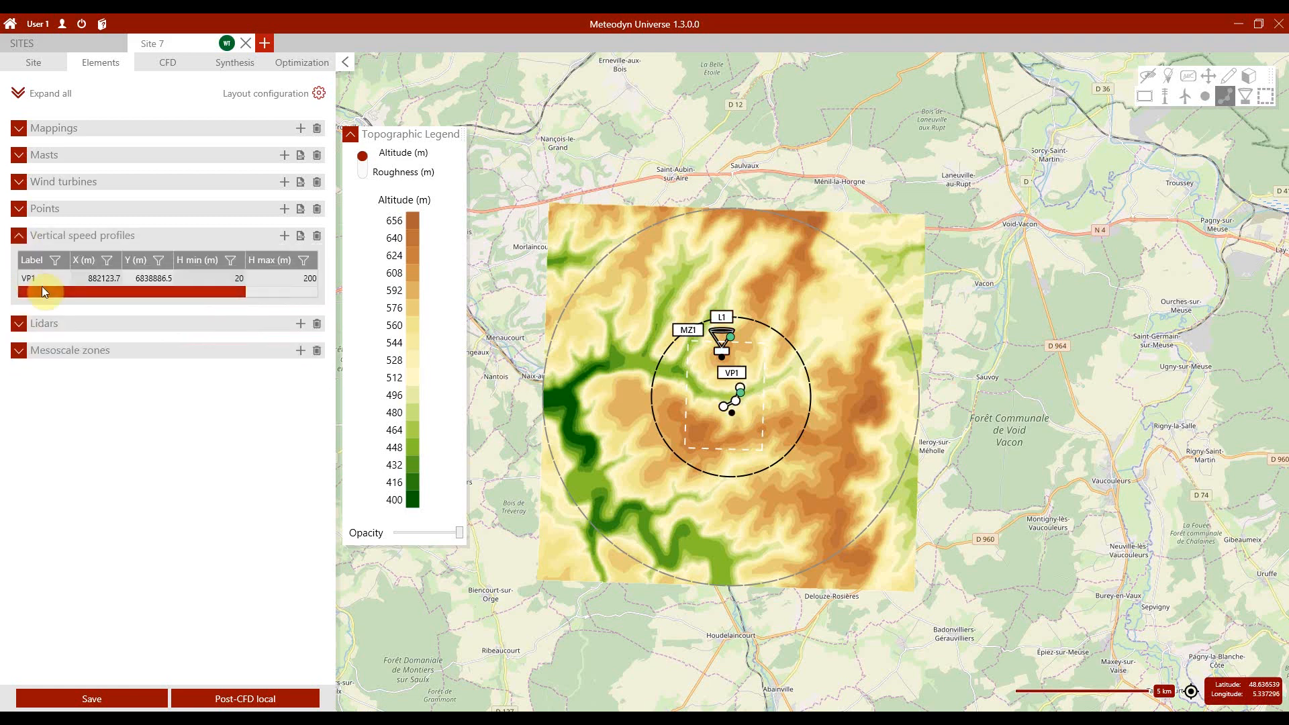
left_click_drag(42, 287, 145, 286)
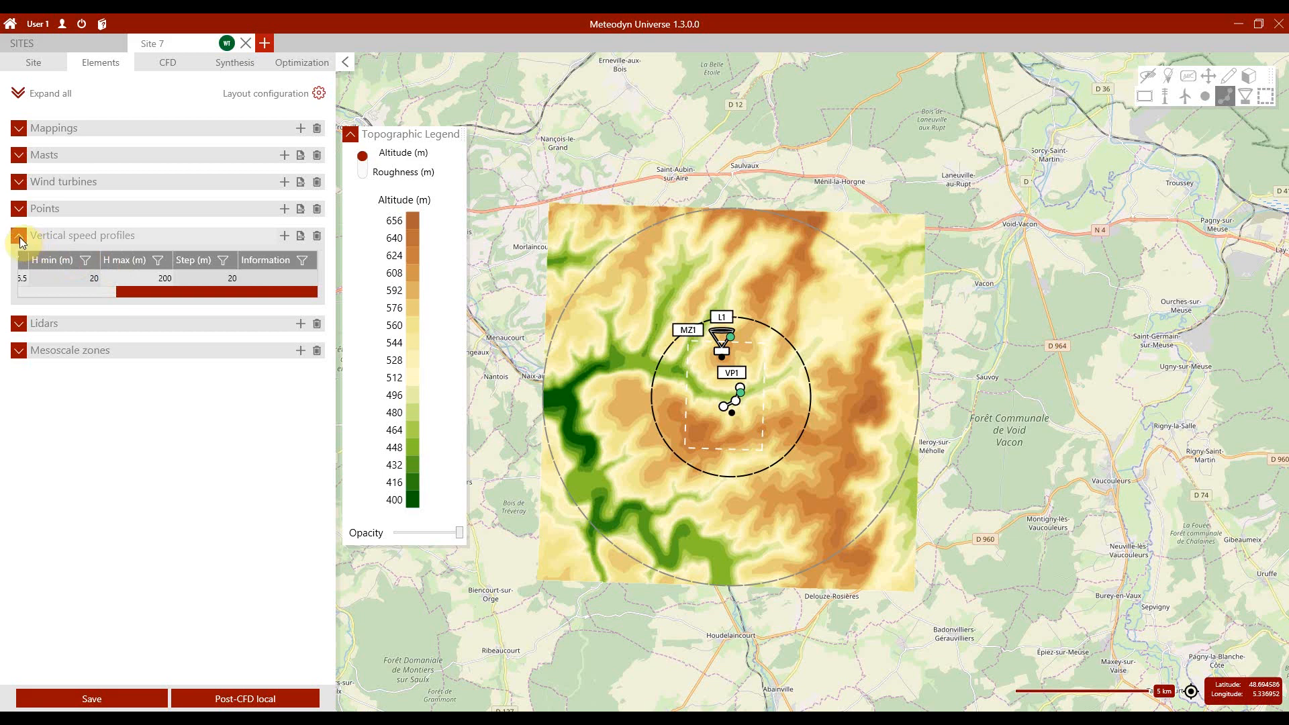
left_click(19, 237)
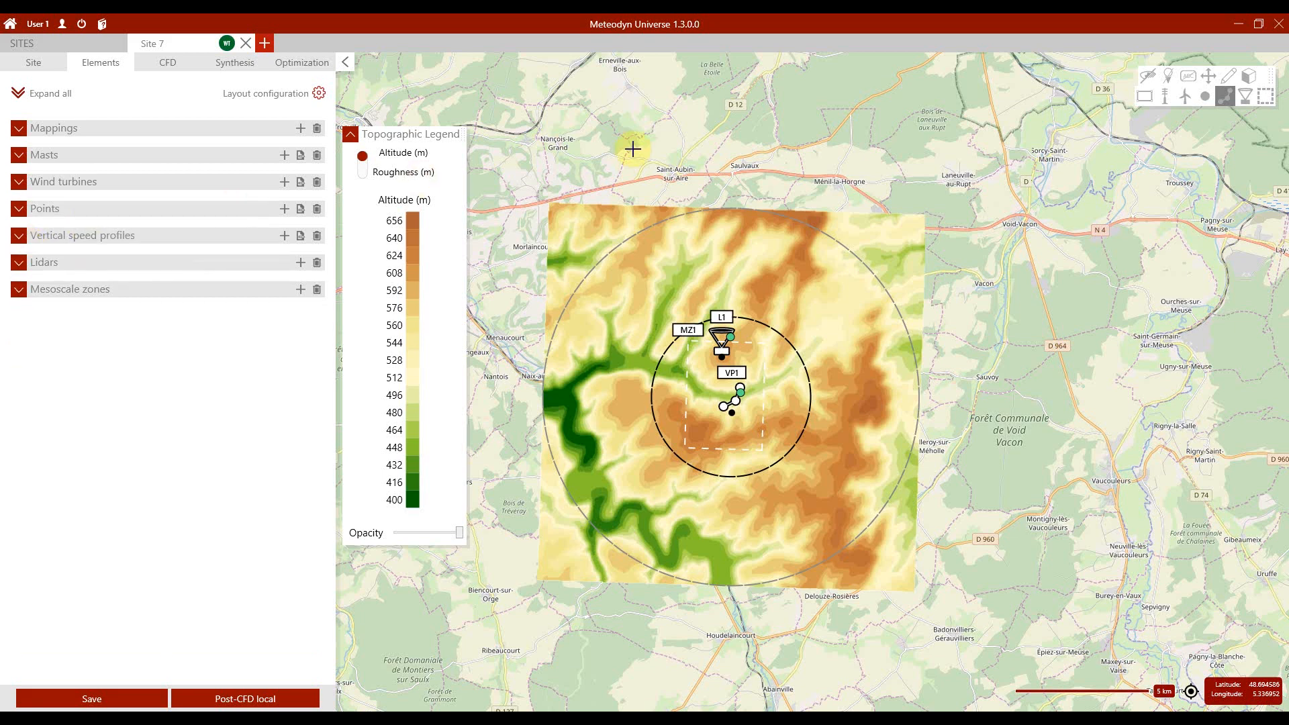
Step: Place three points inside the site circle, one to the east, one to the southeast and one to the south
left_click(1203, 103)
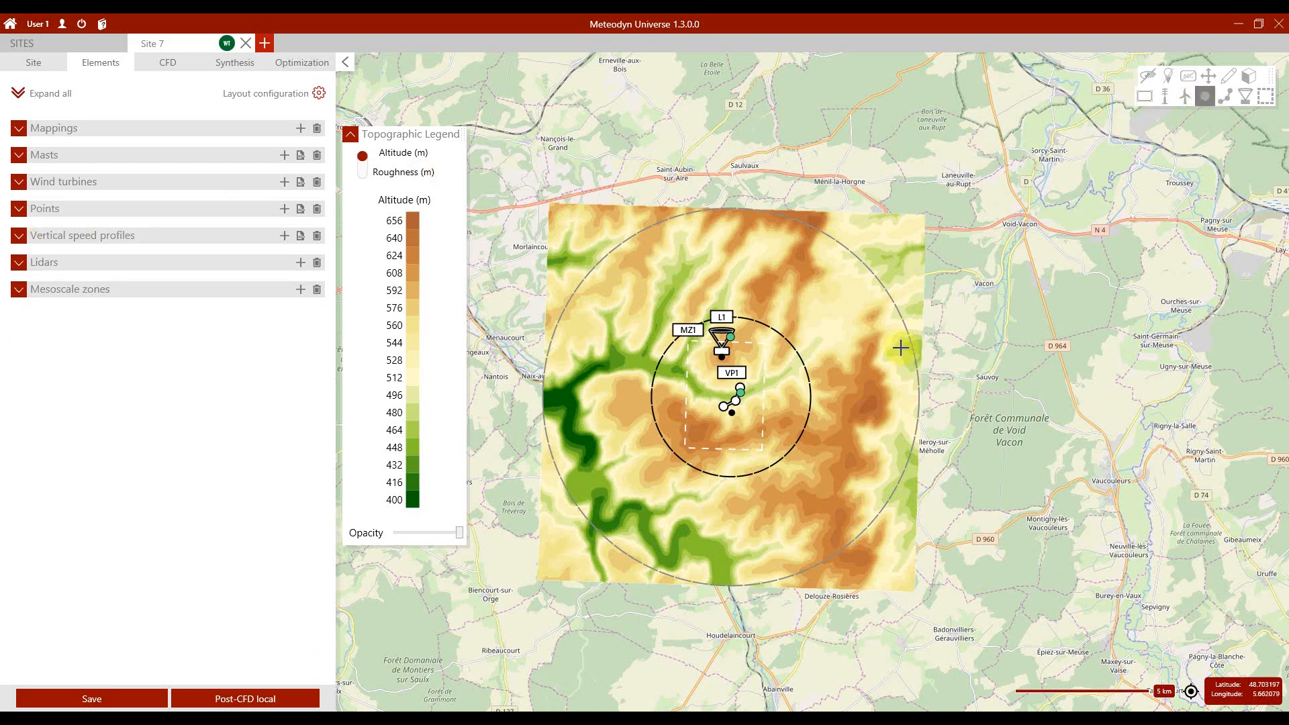
left_click(779, 405)
left_click(757, 437)
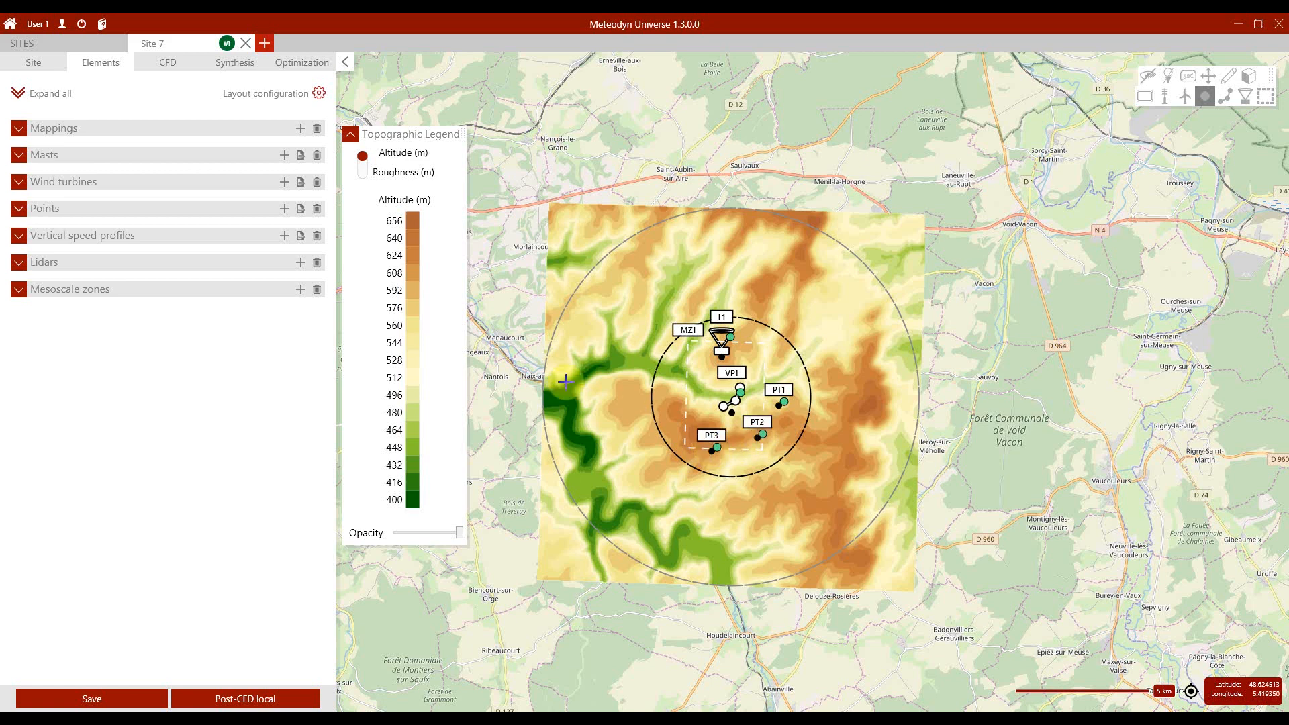
Step: Set the height of point PT1 to 90 m and of point PT2 to 100 m
left_click(19, 209)
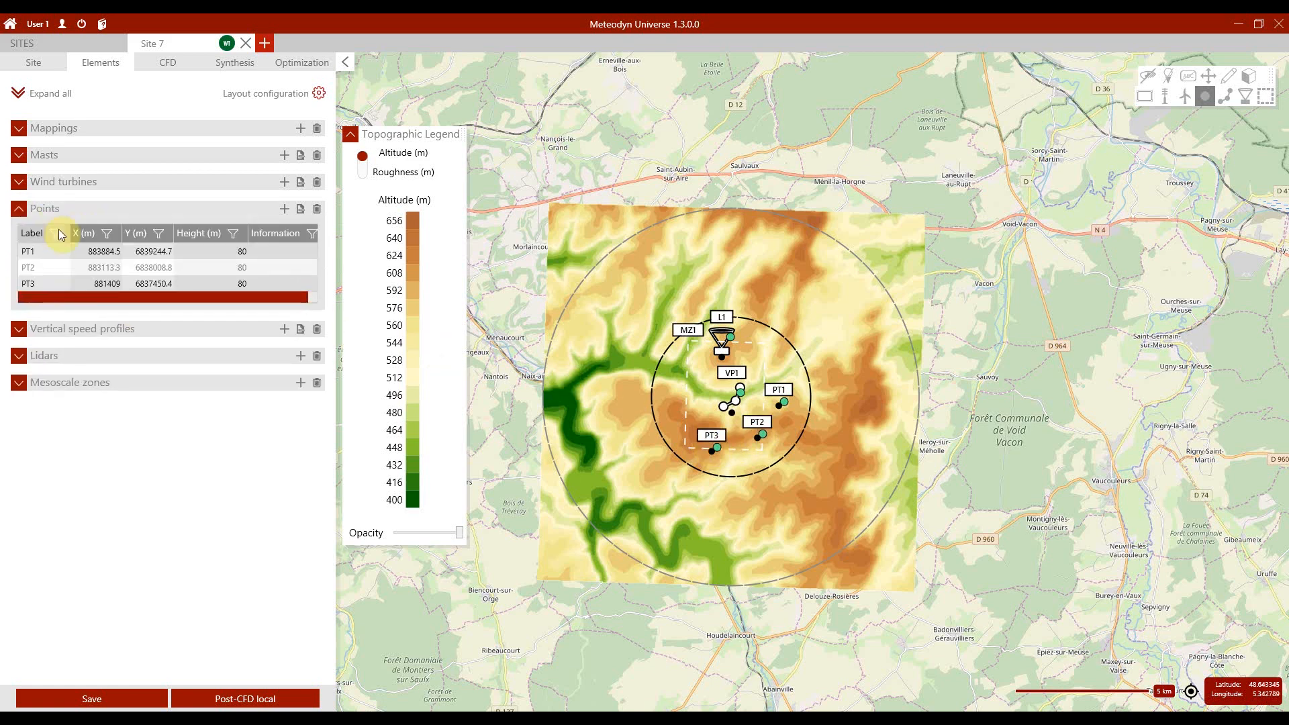
double_click(229, 253)
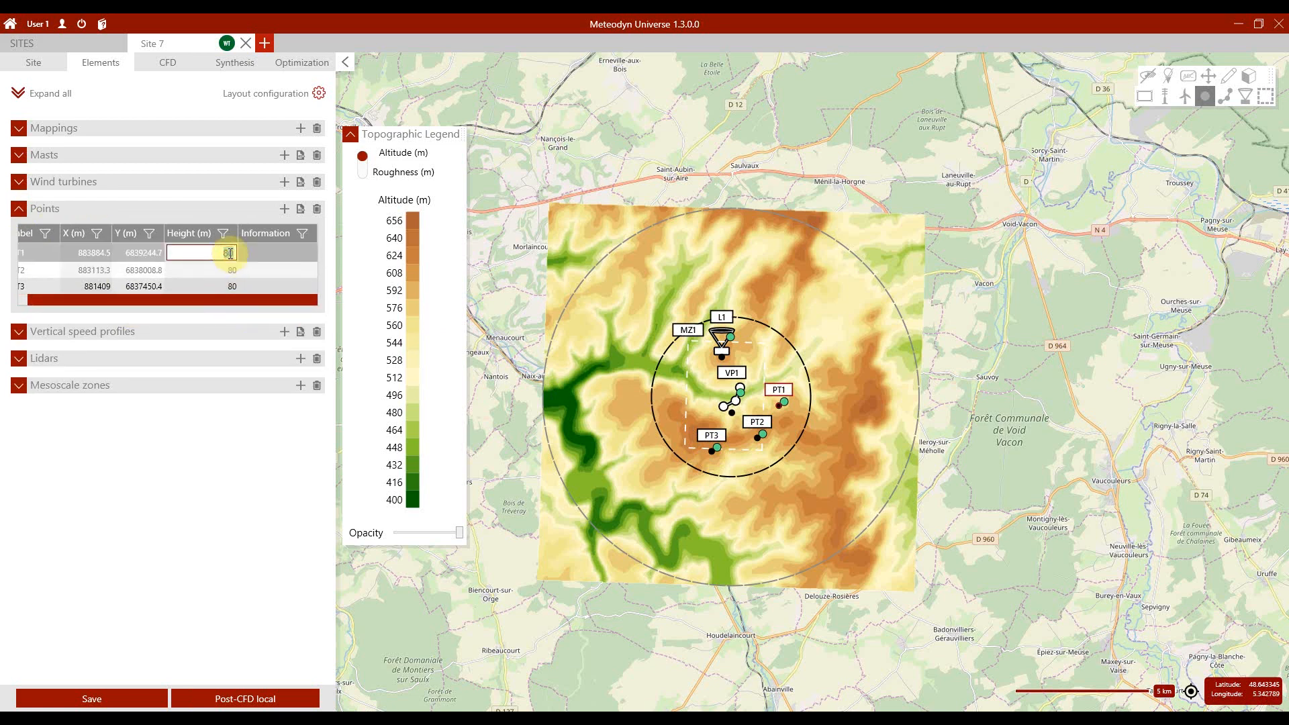
type("90")
key("Return")
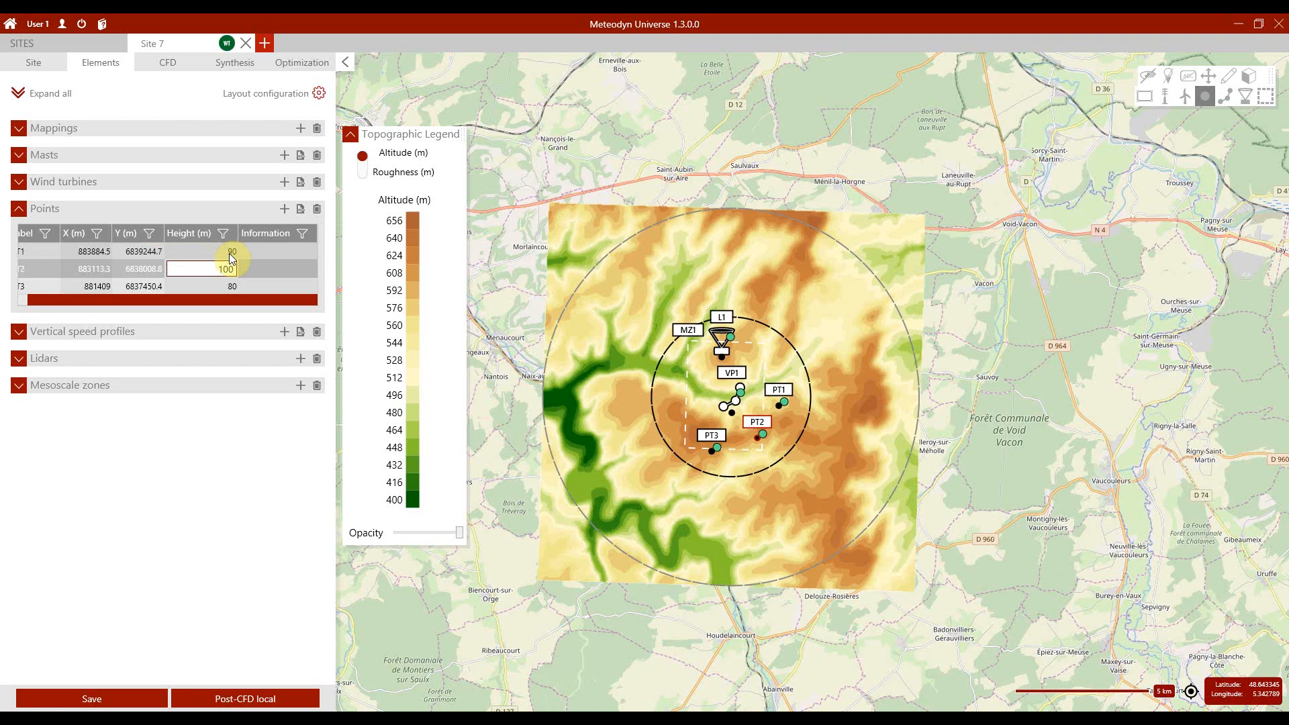
type("100")
key("Return")
left_click(13, 214)
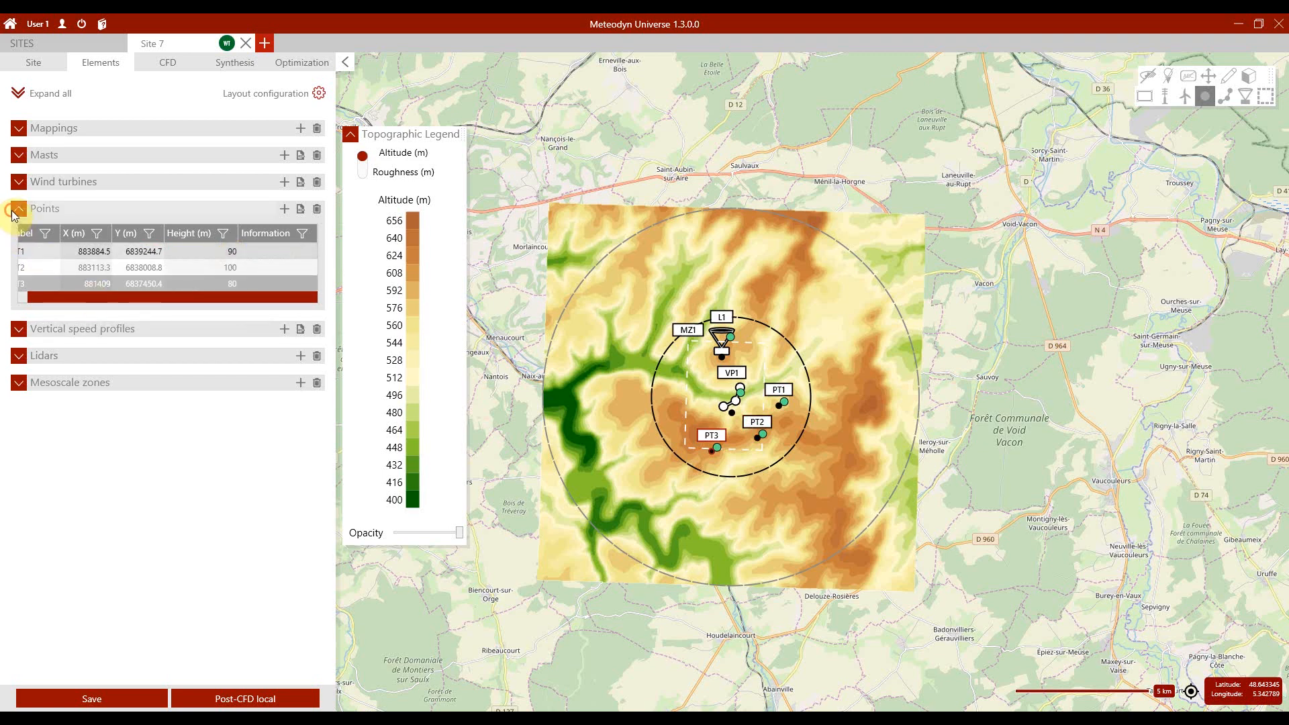
Step: Place three wind turbines in a north-south row along the western side of the site circle
left_click(1182, 99)
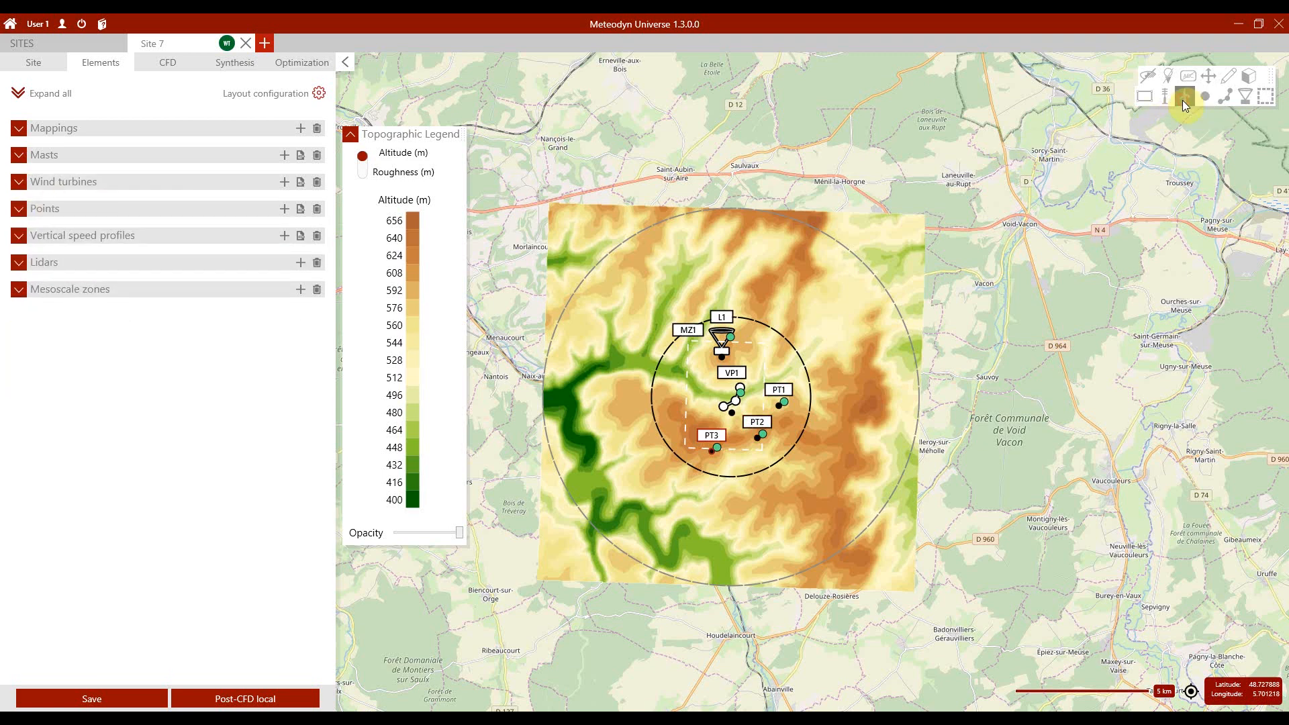
left_click(680, 389)
left_click(678, 414)
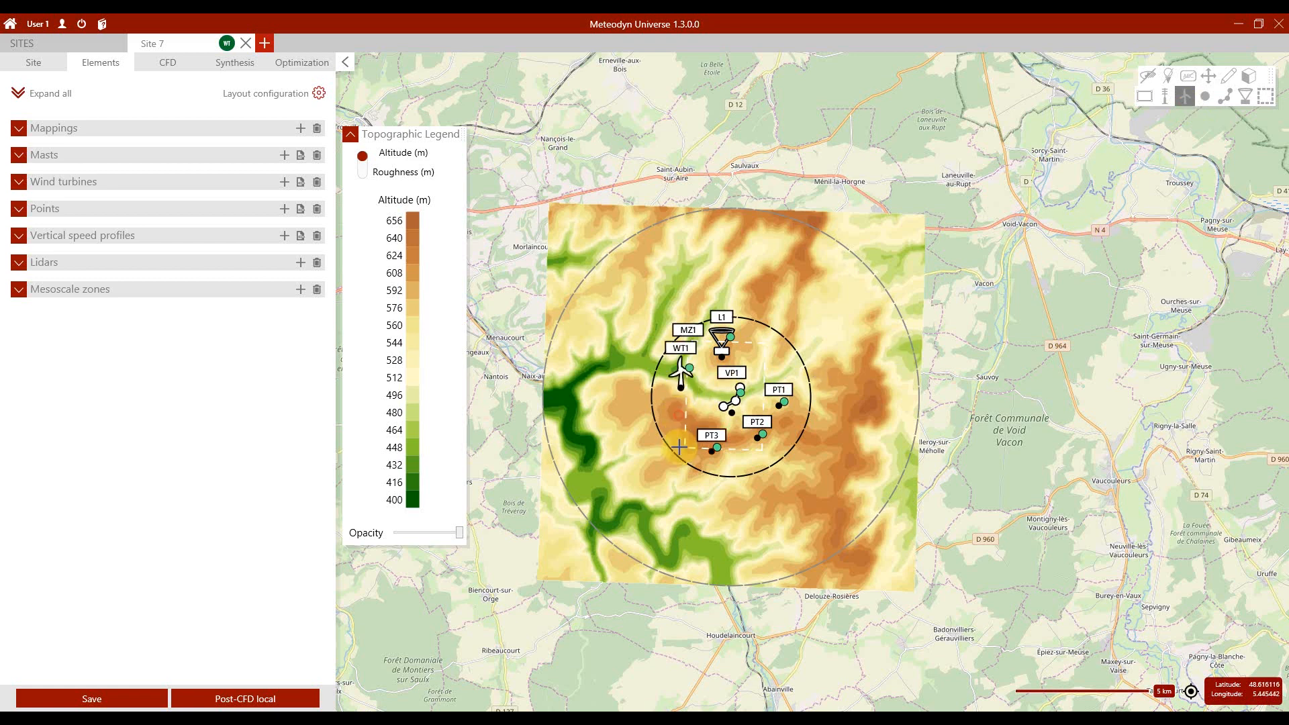
left_click(691, 437)
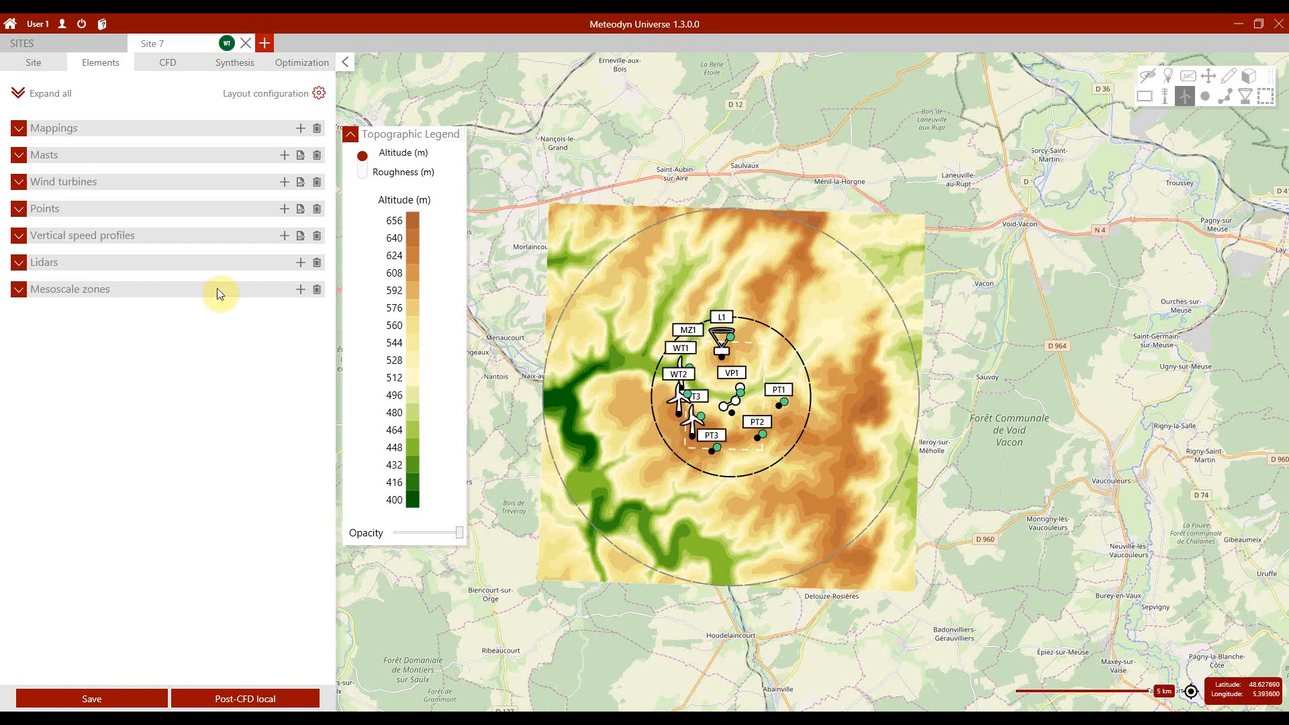
Step: Set the height of all three wind turbines to 100 m
left_click(19, 181)
double_click(239, 226)
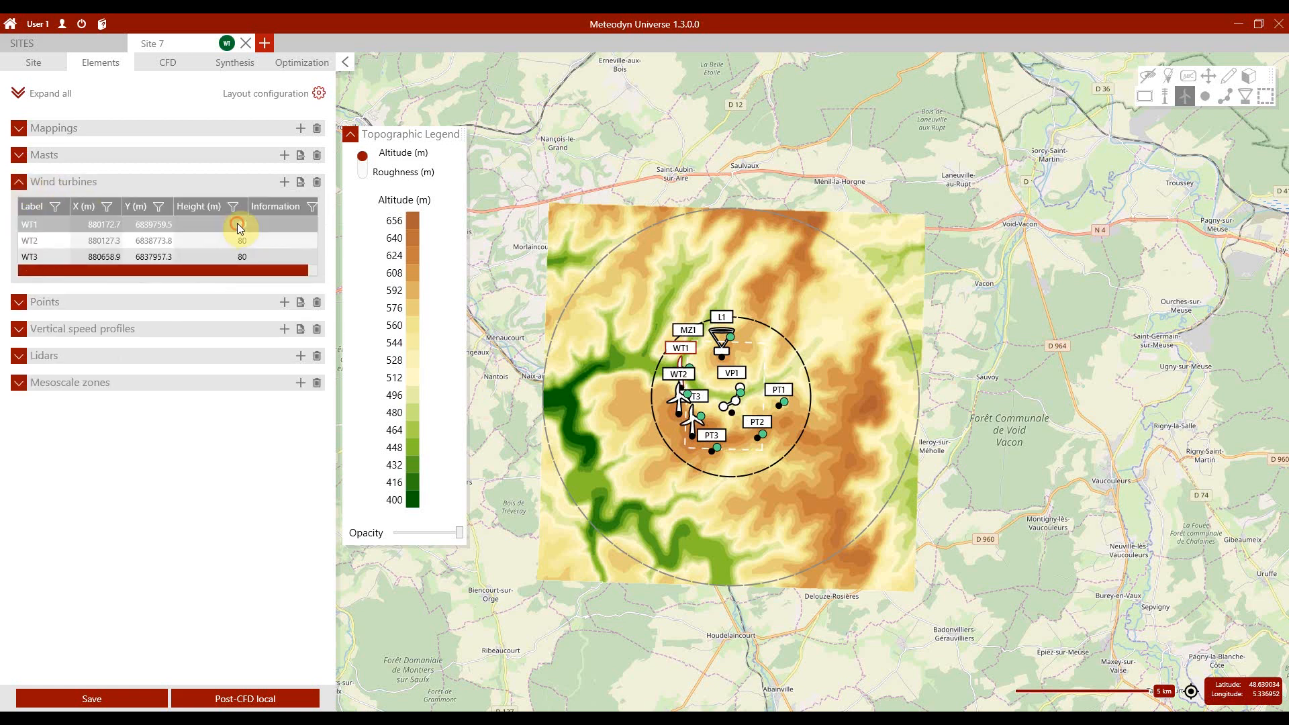
type("100")
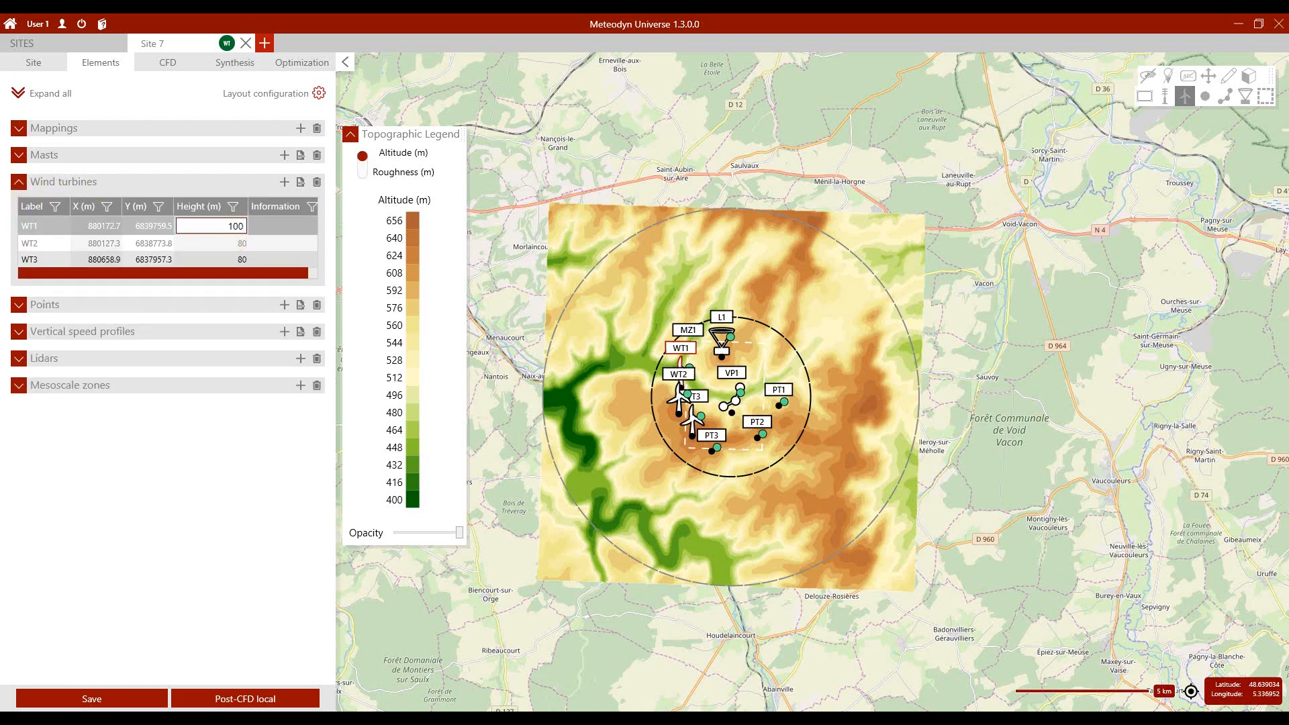
key("Return")
type("100")
key("Return")
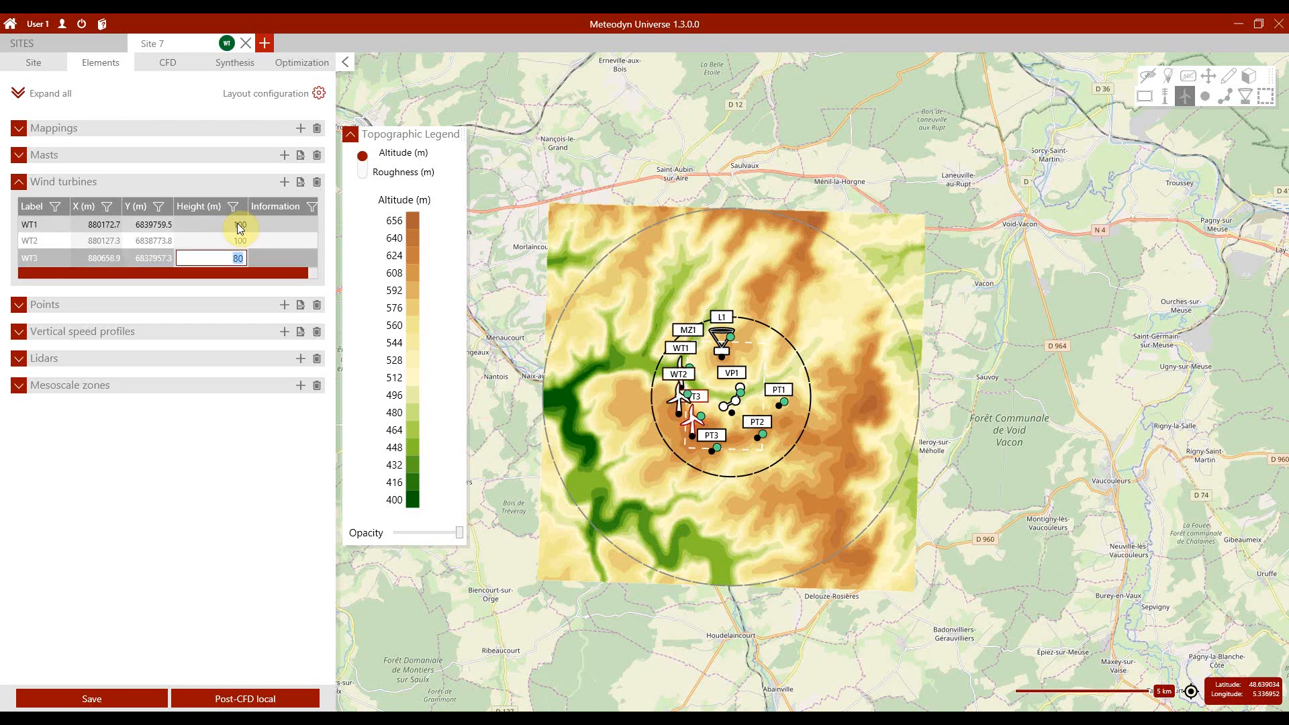
type("100")
key("Return")
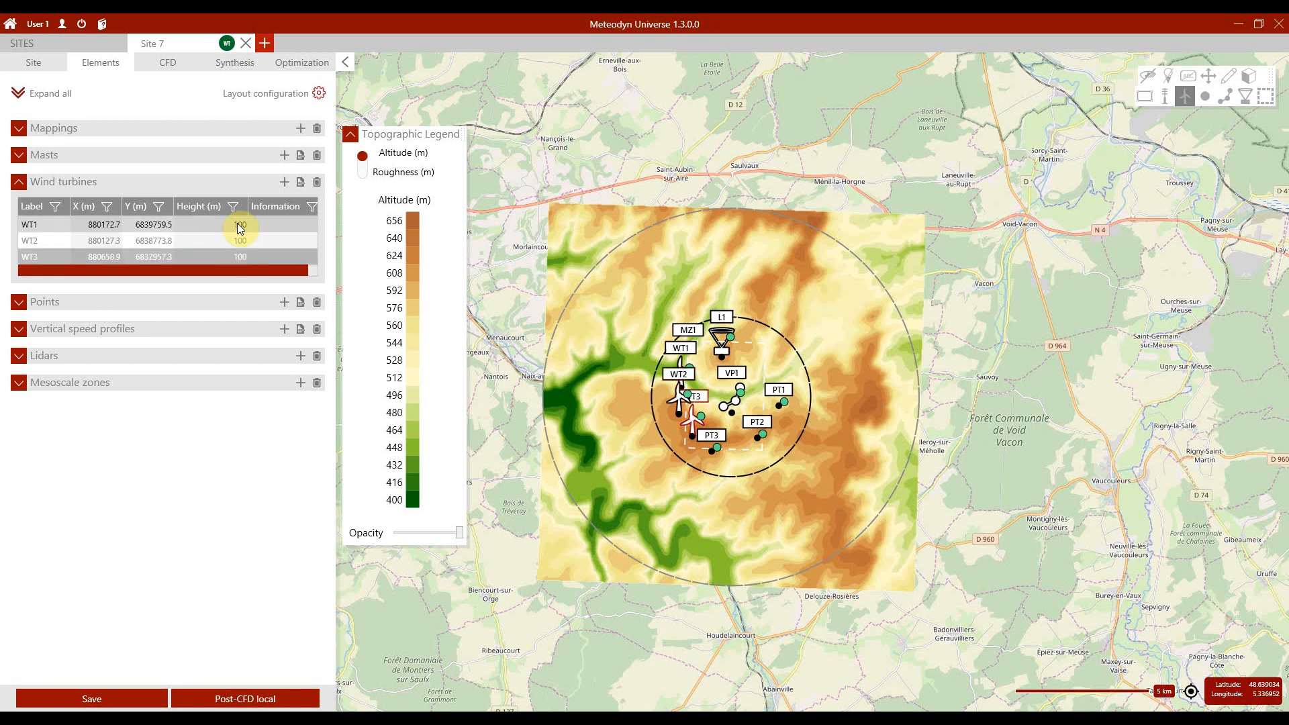
Step: Place a mast in the northeastern part of the site circle and set its height to 60 m
left_click(19, 181)
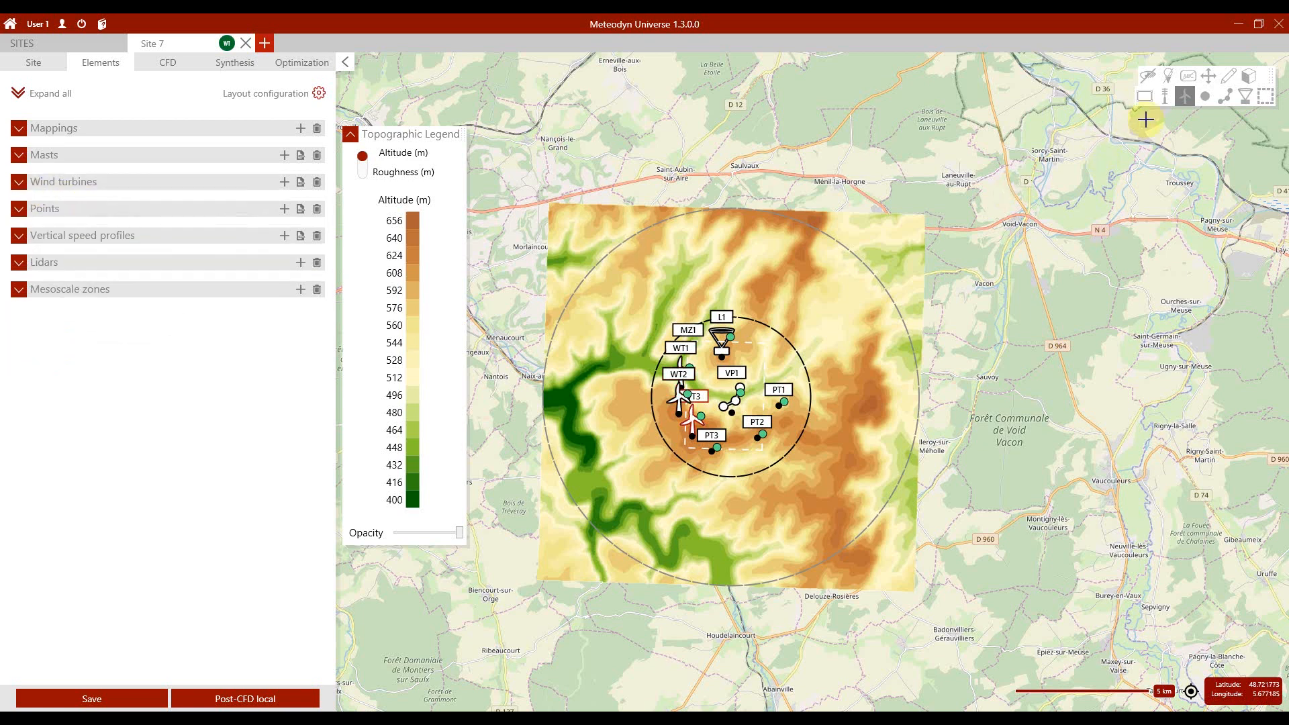
left_click(771, 354)
left_click(42, 154)
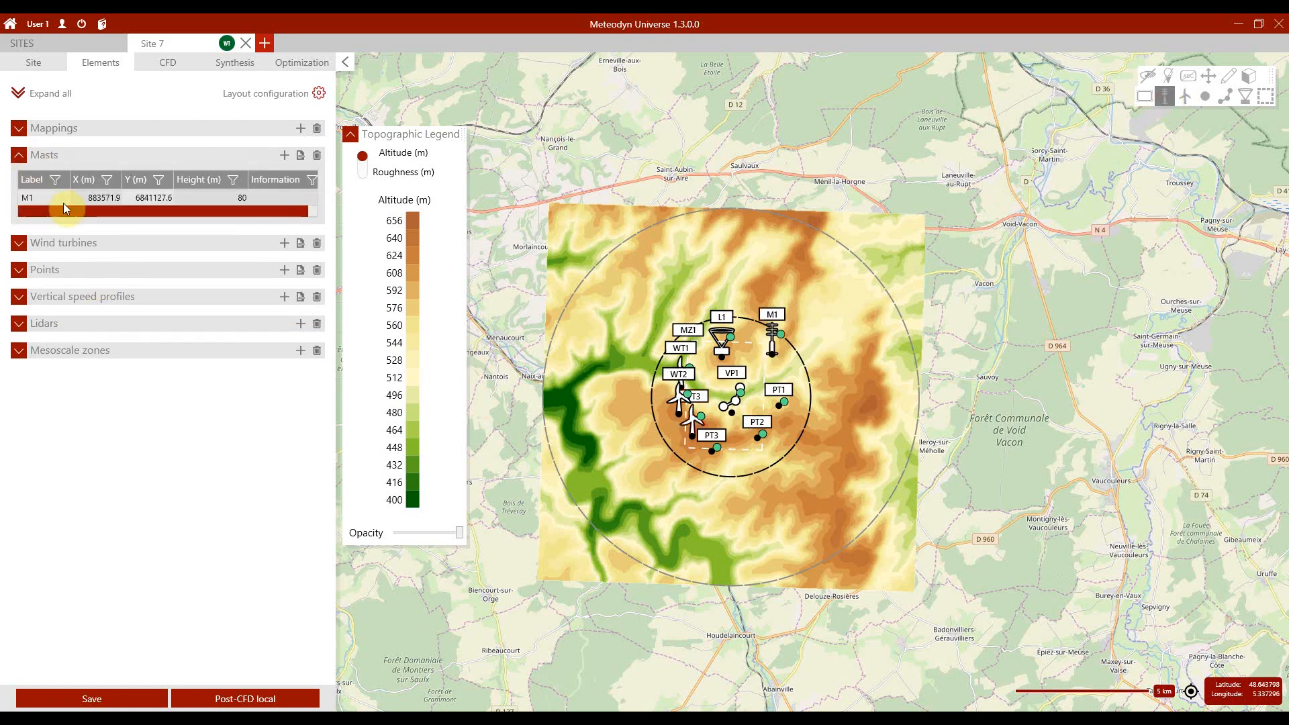
left_click(65, 207)
left_click(229, 200)
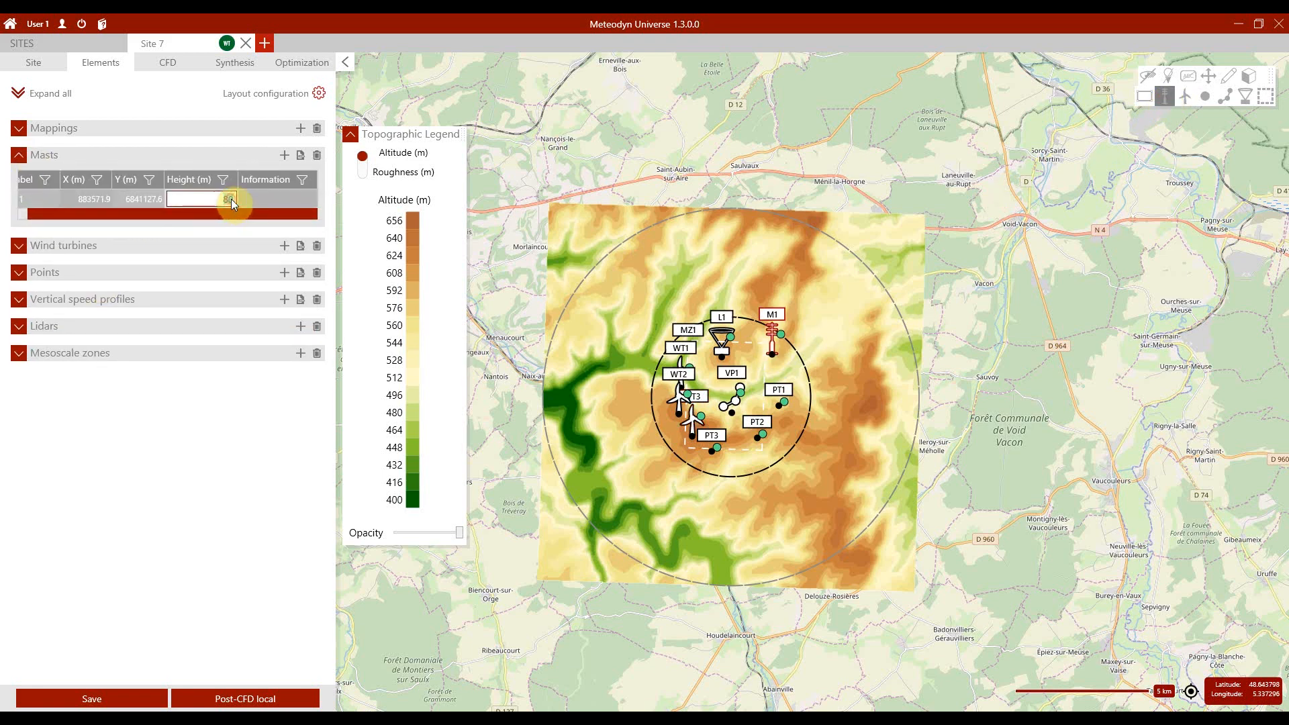
type("60")
key("Return")
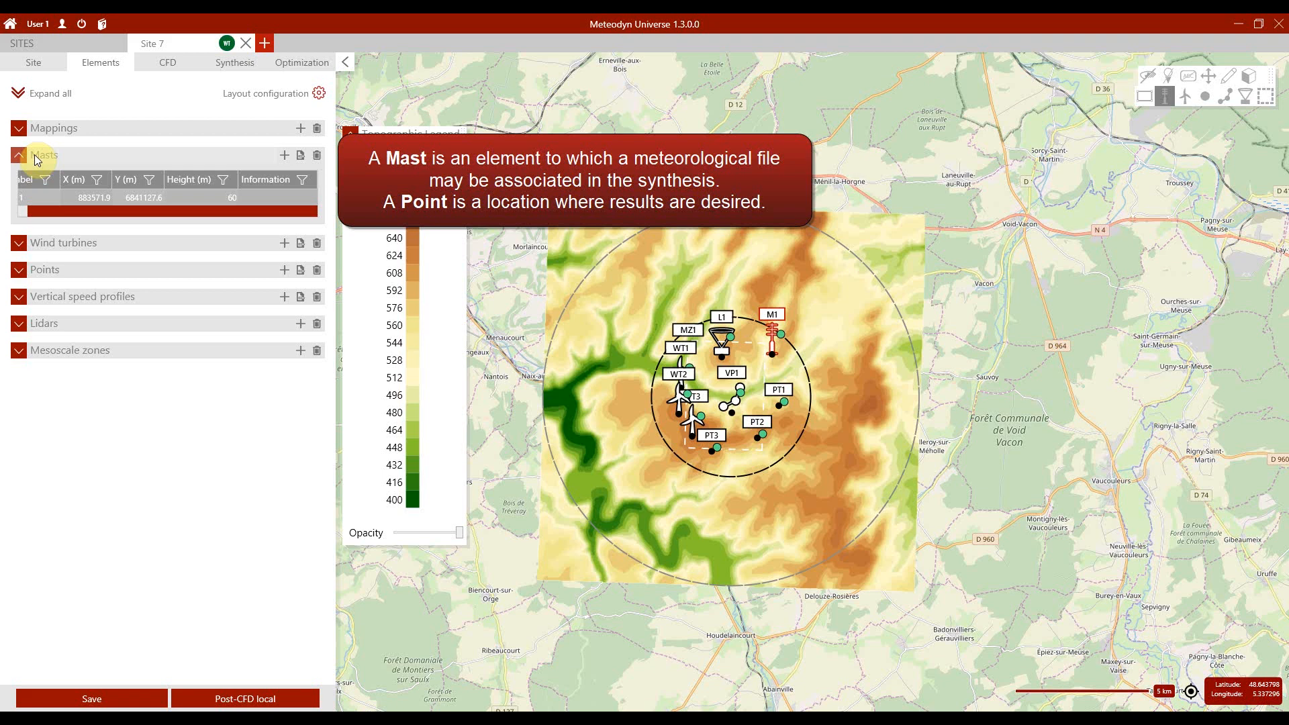
left_click(23, 155)
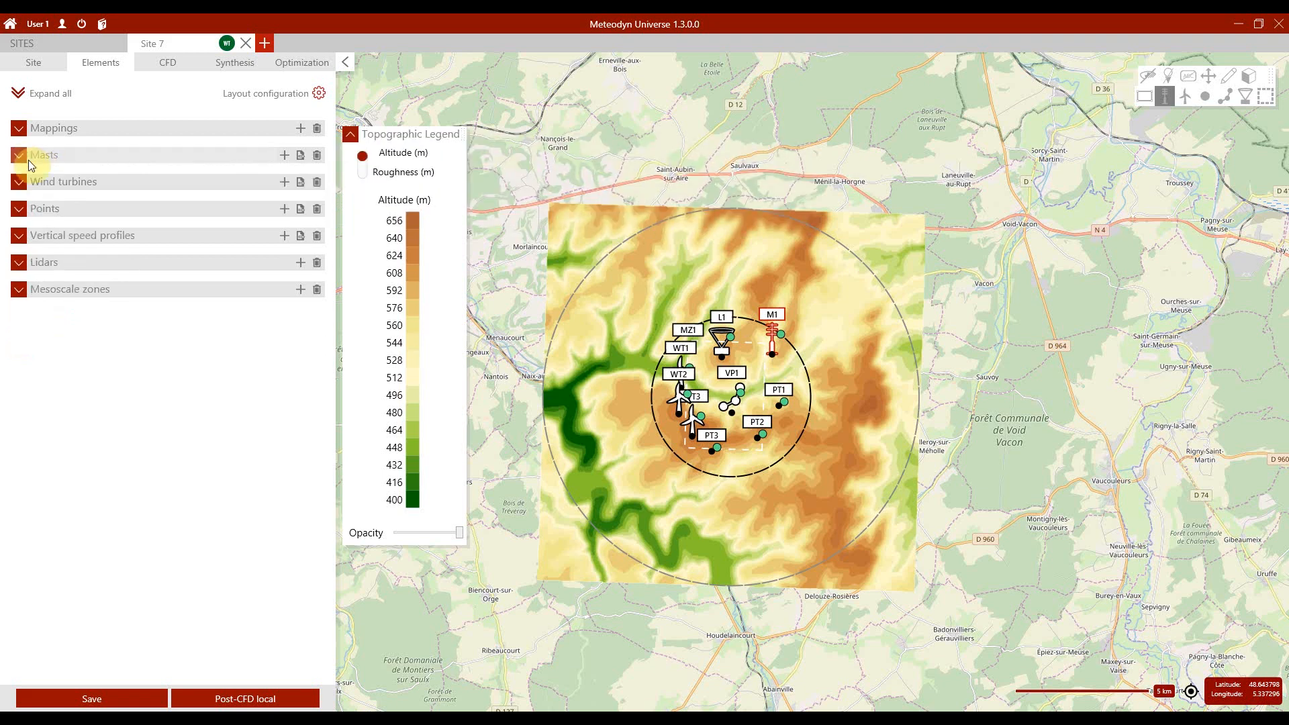
Step: Draw a mapping rectangle about 2300 m by 3000 m around the site circle's centre, with a 25 m step and 90 m height
left_click(1149, 99)
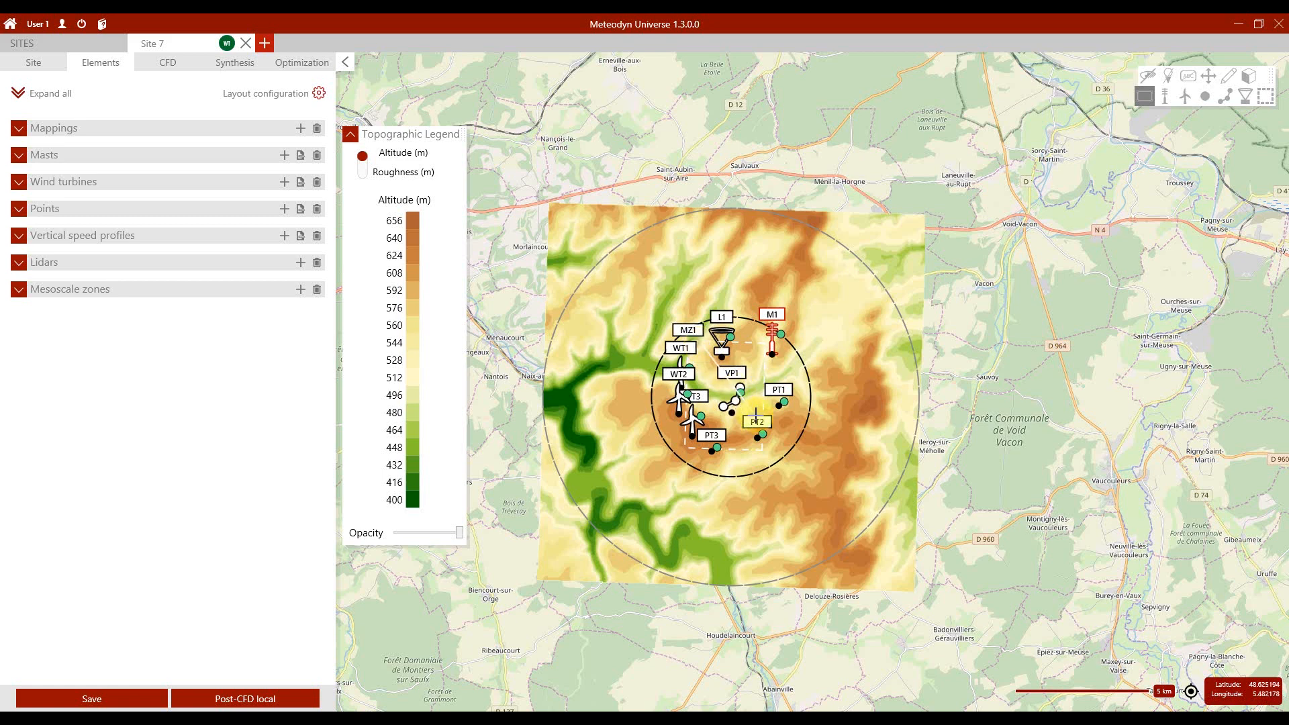
left_click(761, 425)
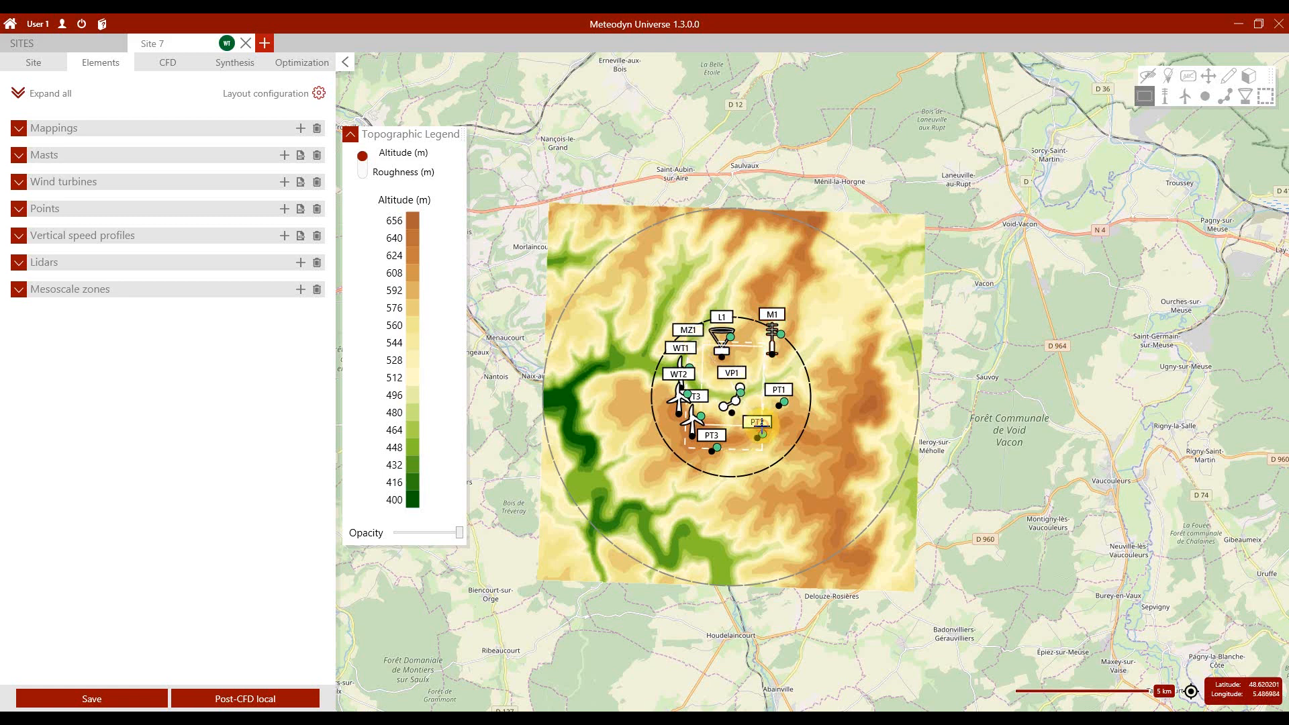
left_click(18, 128)
double_click(233, 171)
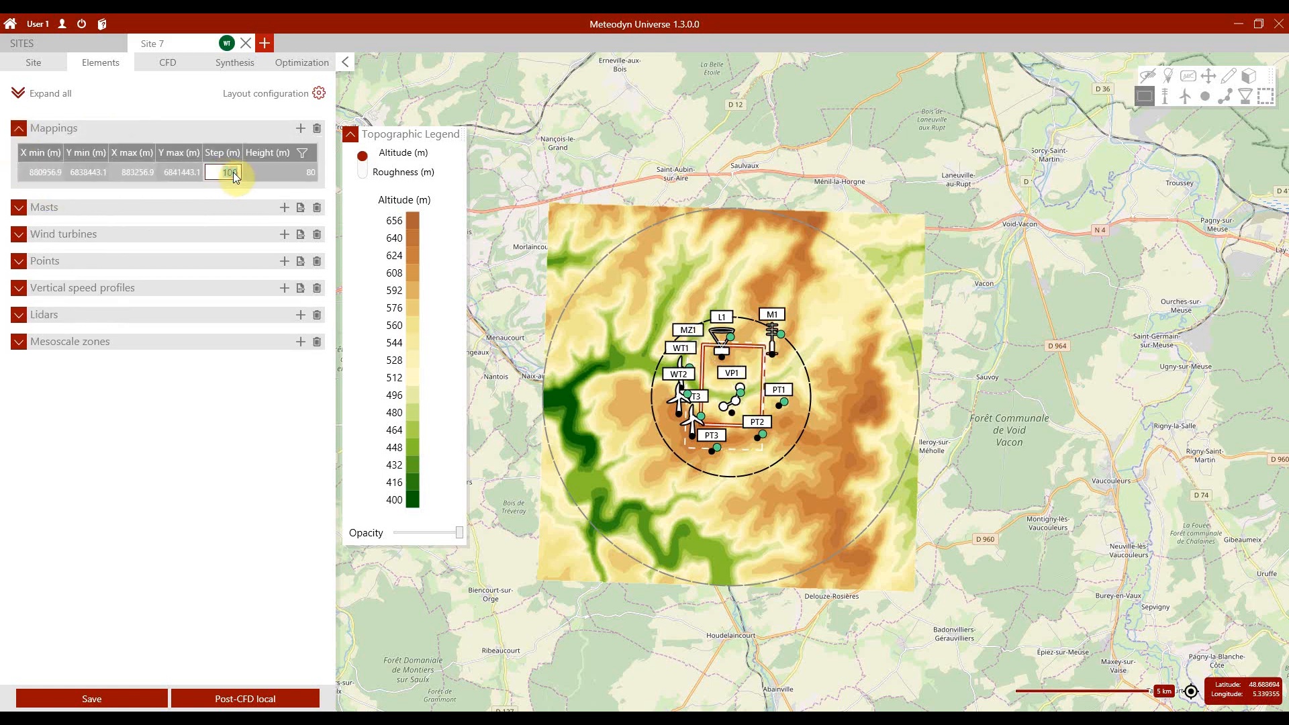
type("25")
key("Return")
double_click(280, 172)
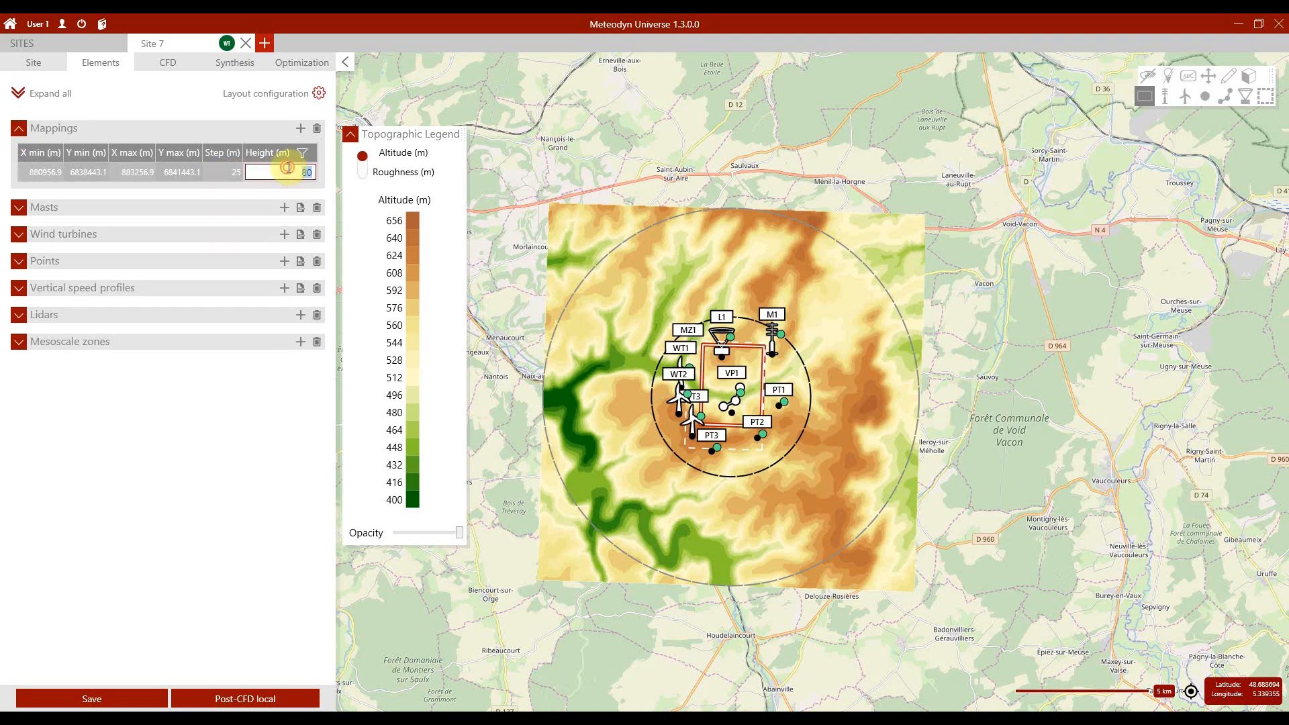
type("90")
key("Return")
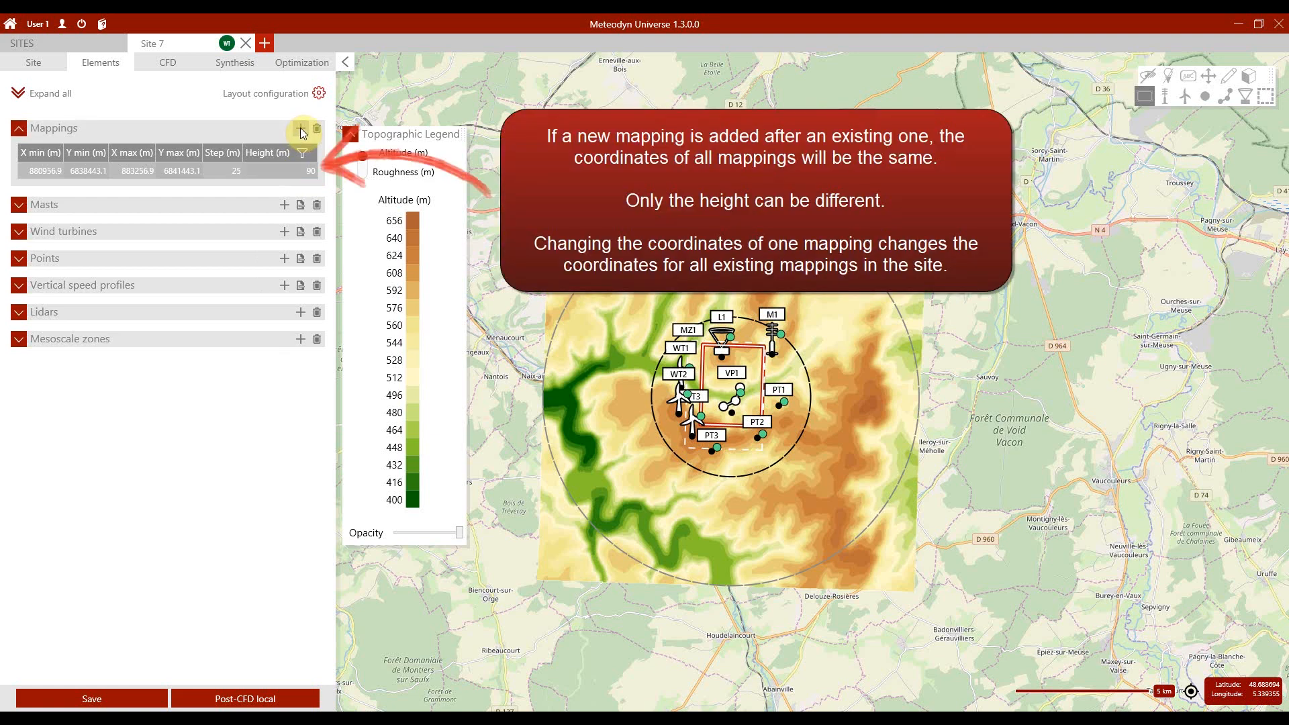
Step: Add two more mappings over the same area, one at 100 m height and one at 120 m
left_click(300, 128)
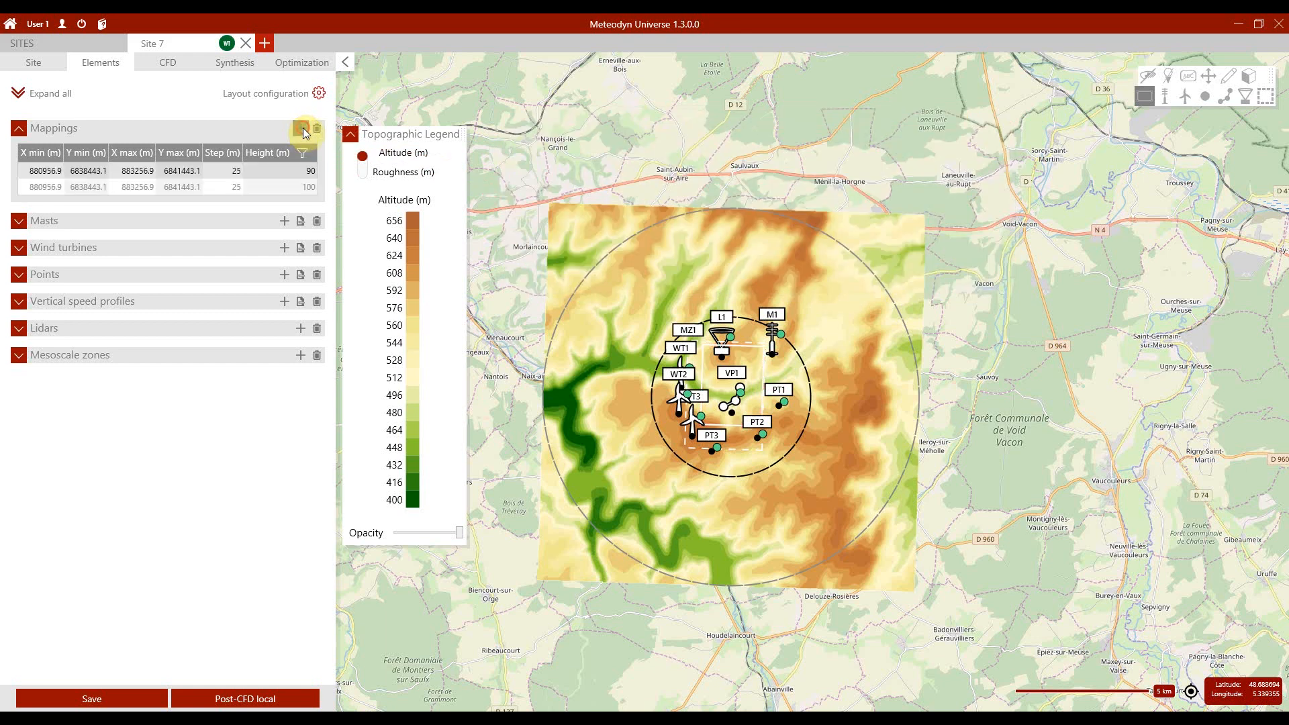
left_click(302, 128)
double_click(303, 203)
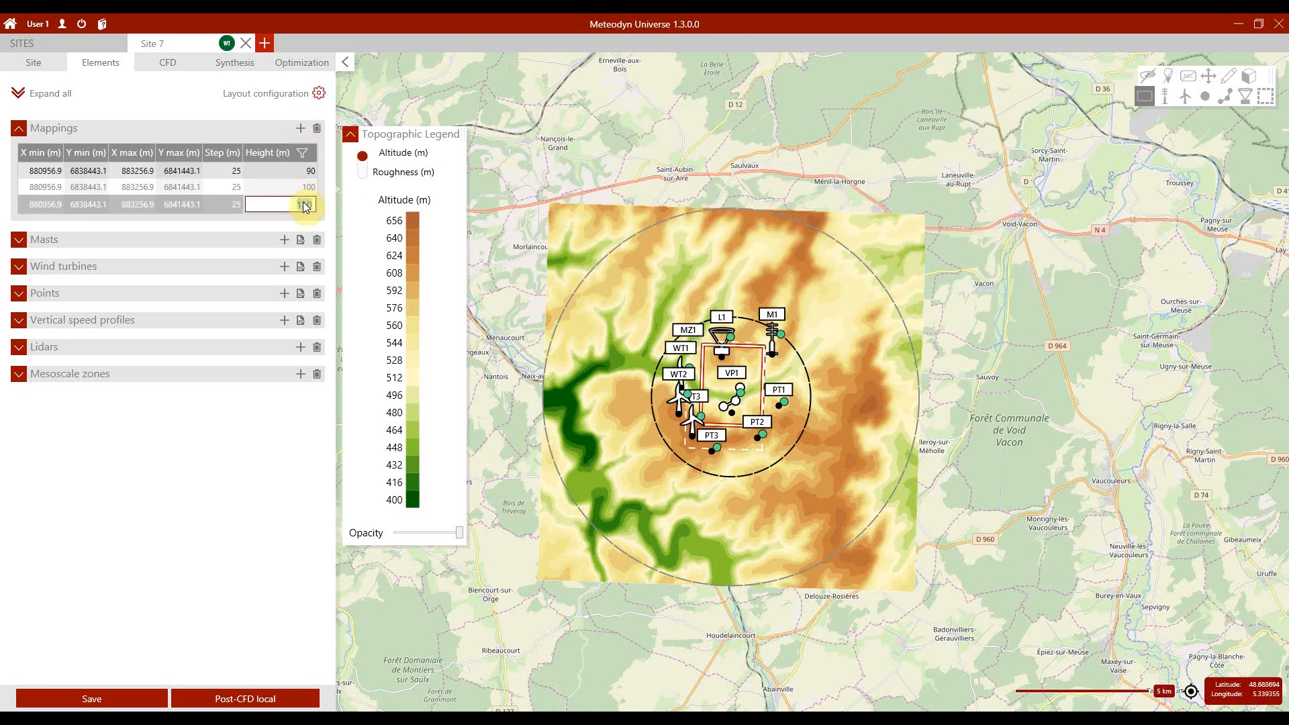
type("120")
key("Return")
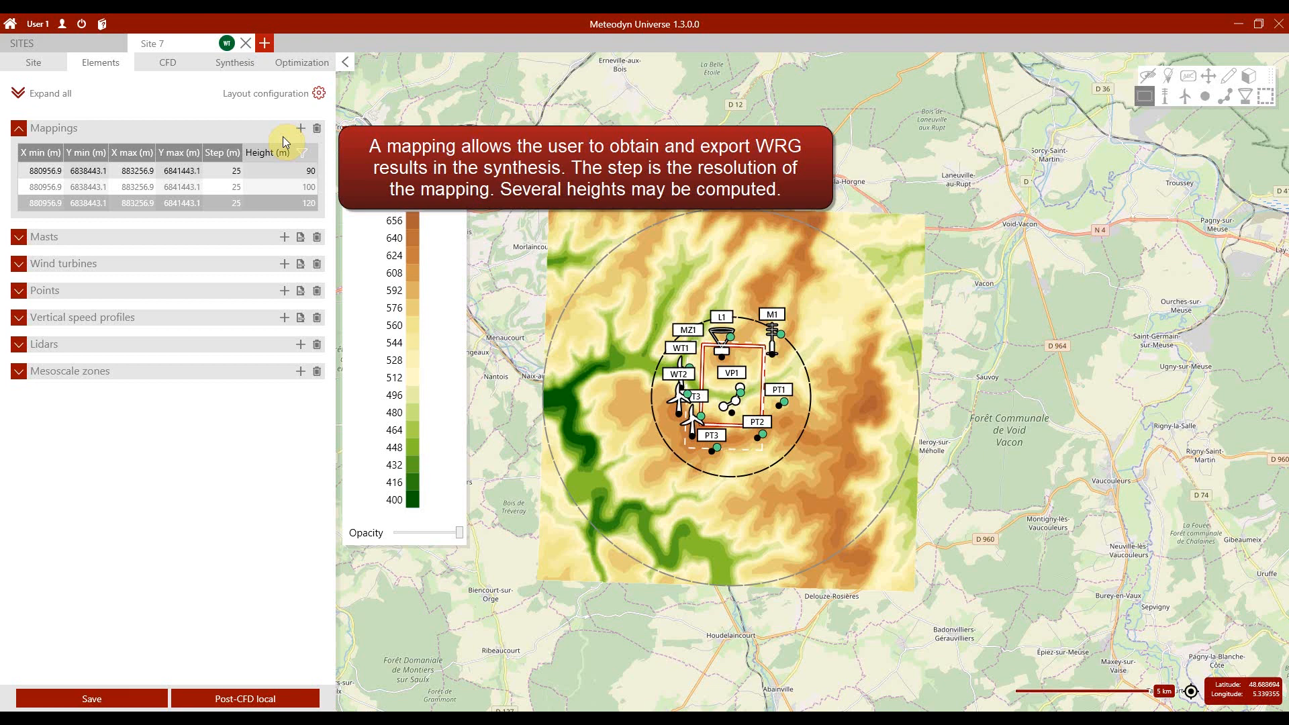
Step: Create a new layout named Layout1 based on all elements
left_click(318, 95)
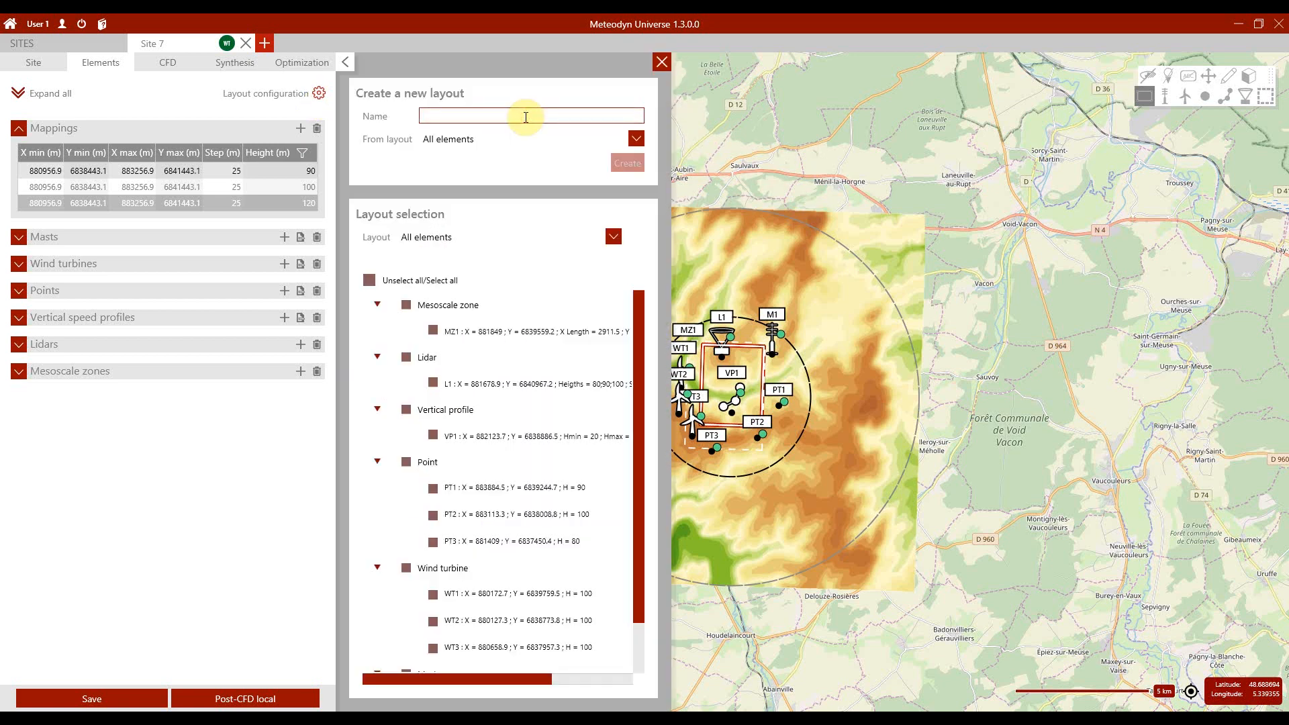
type("Layou")
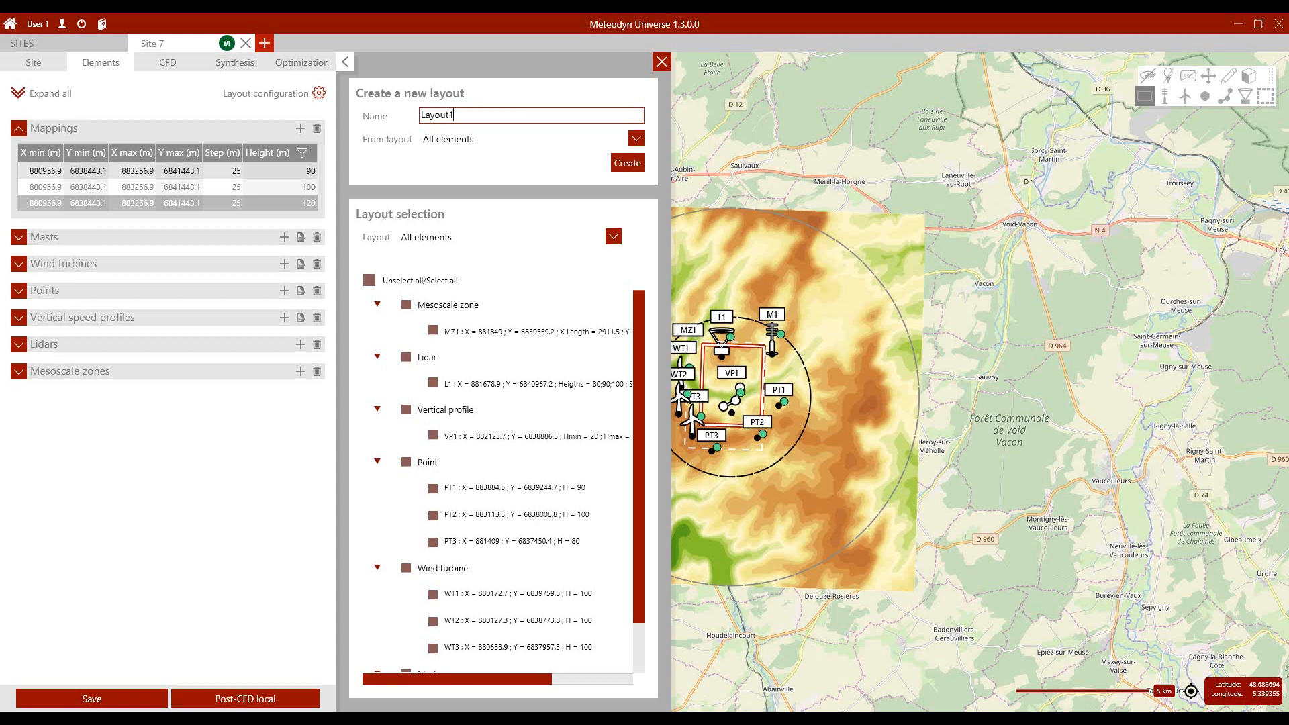
type("t1")
left_click(627, 164)
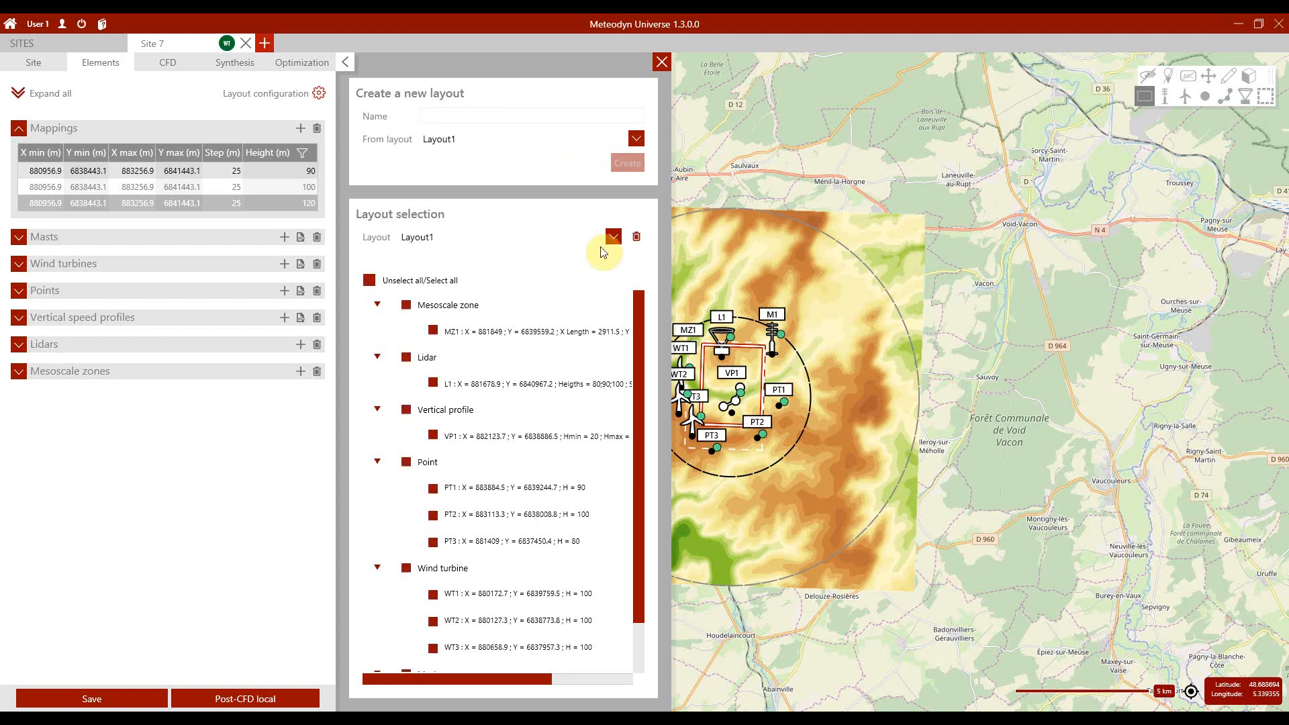
Step: Limit Layout1 to the lidar L1 and the vertical profile VP1
left_click(369, 281)
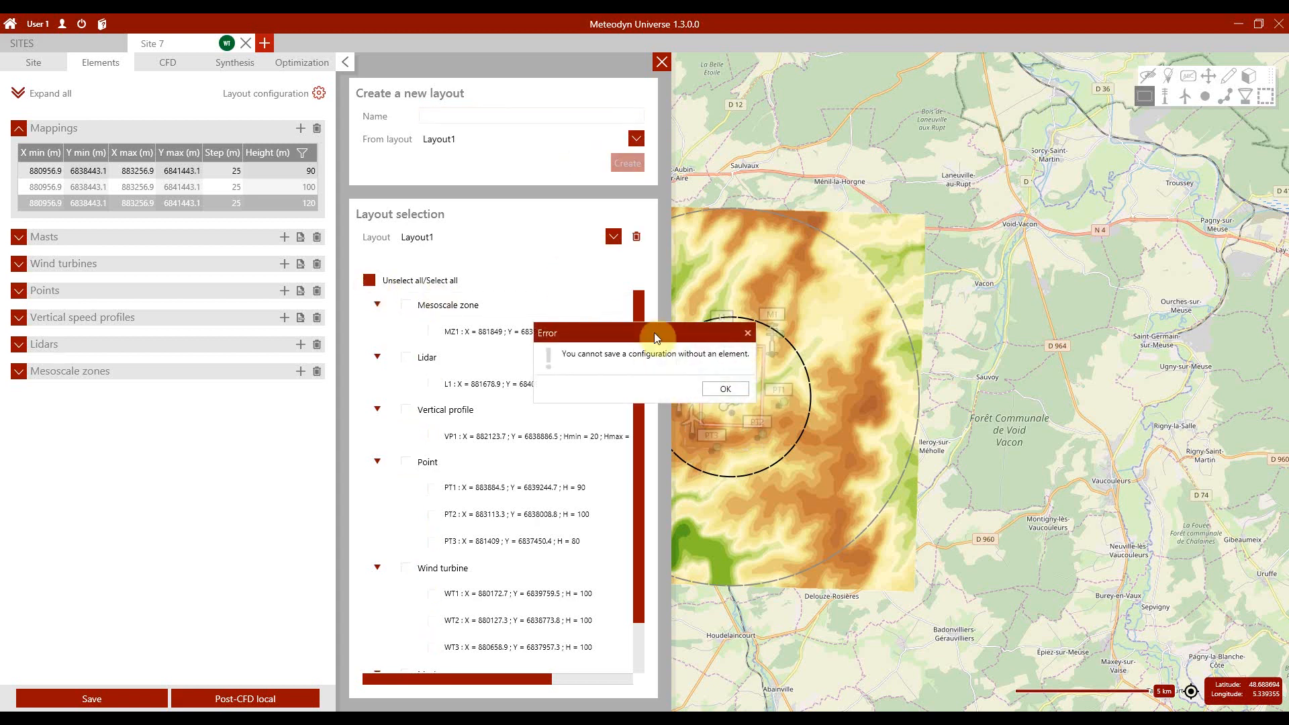
left_click(722, 387)
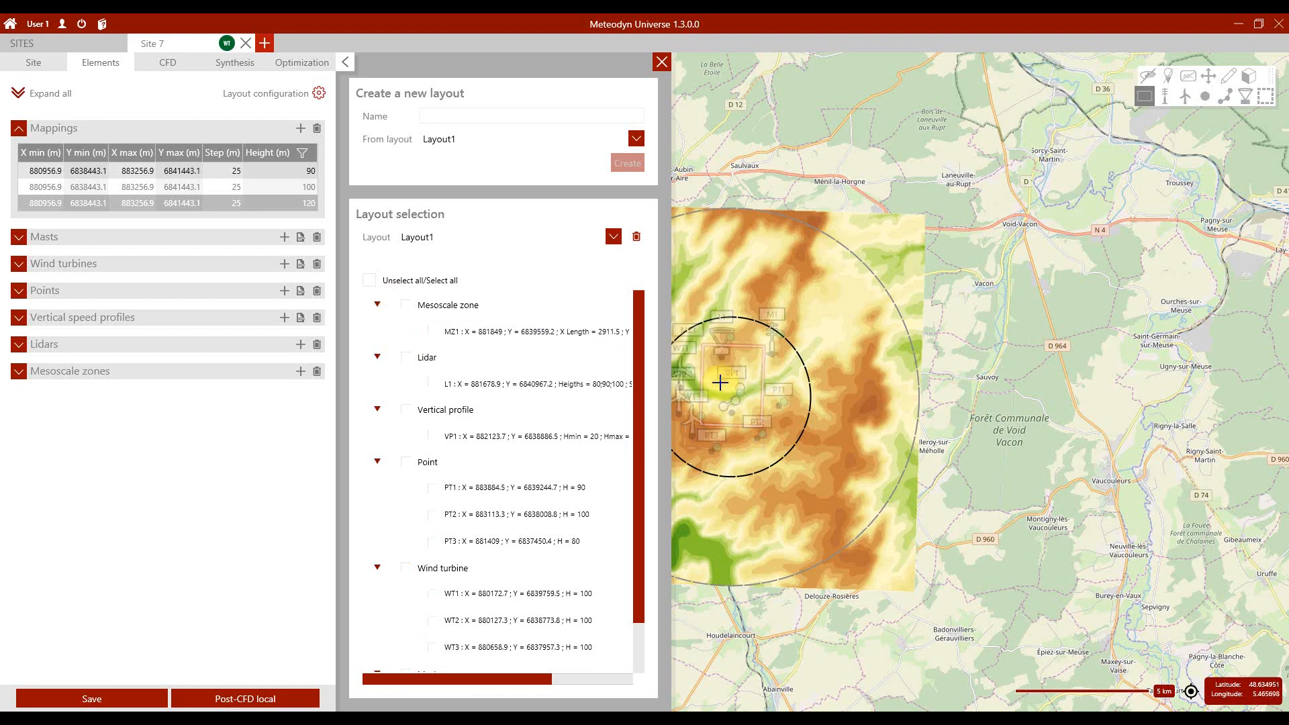
left_click(406, 357)
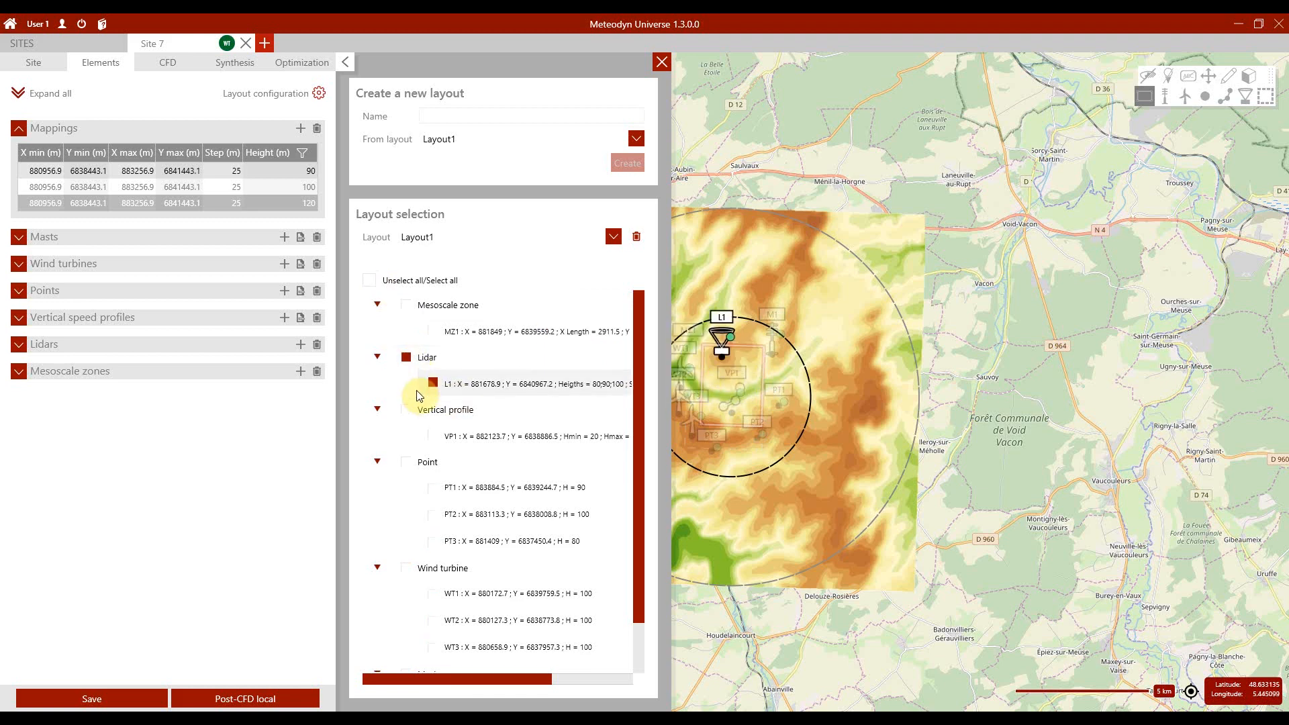
left_click(406, 410)
scroll(451, 365, "down", 3)
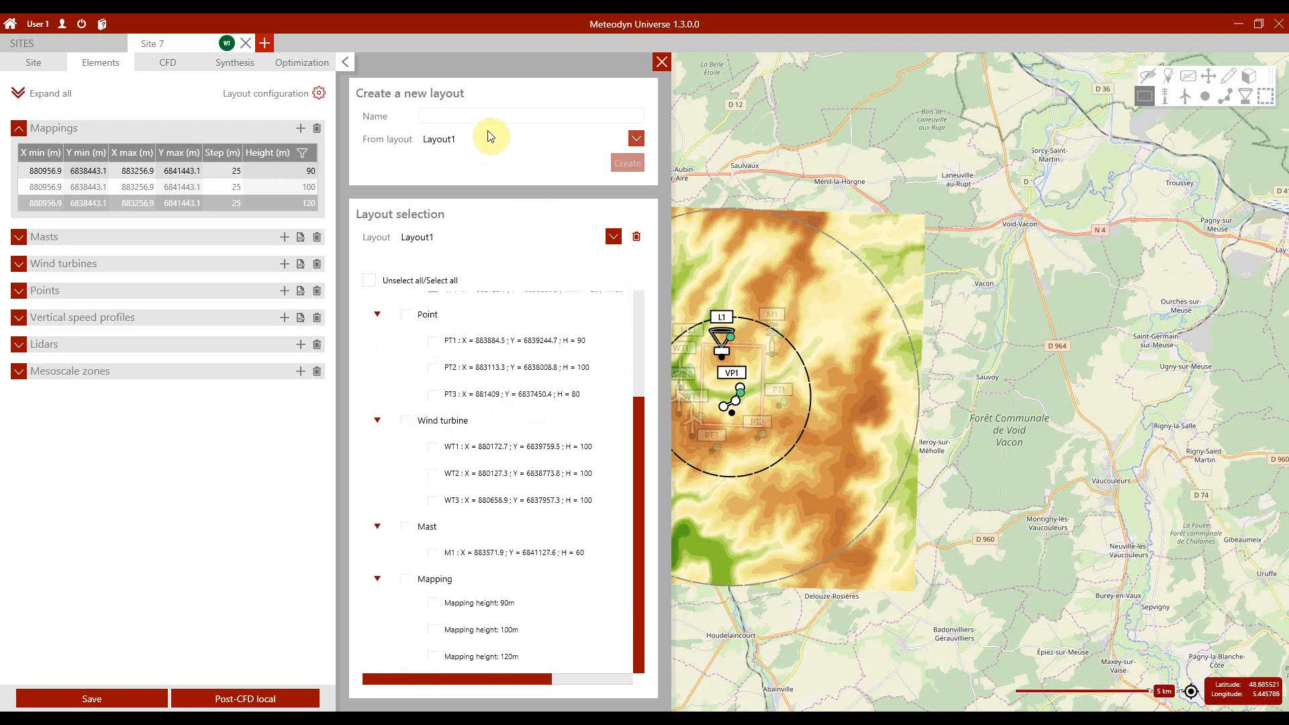
Step: Create a second layout named Layout2 based on all elements
left_click(479, 111)
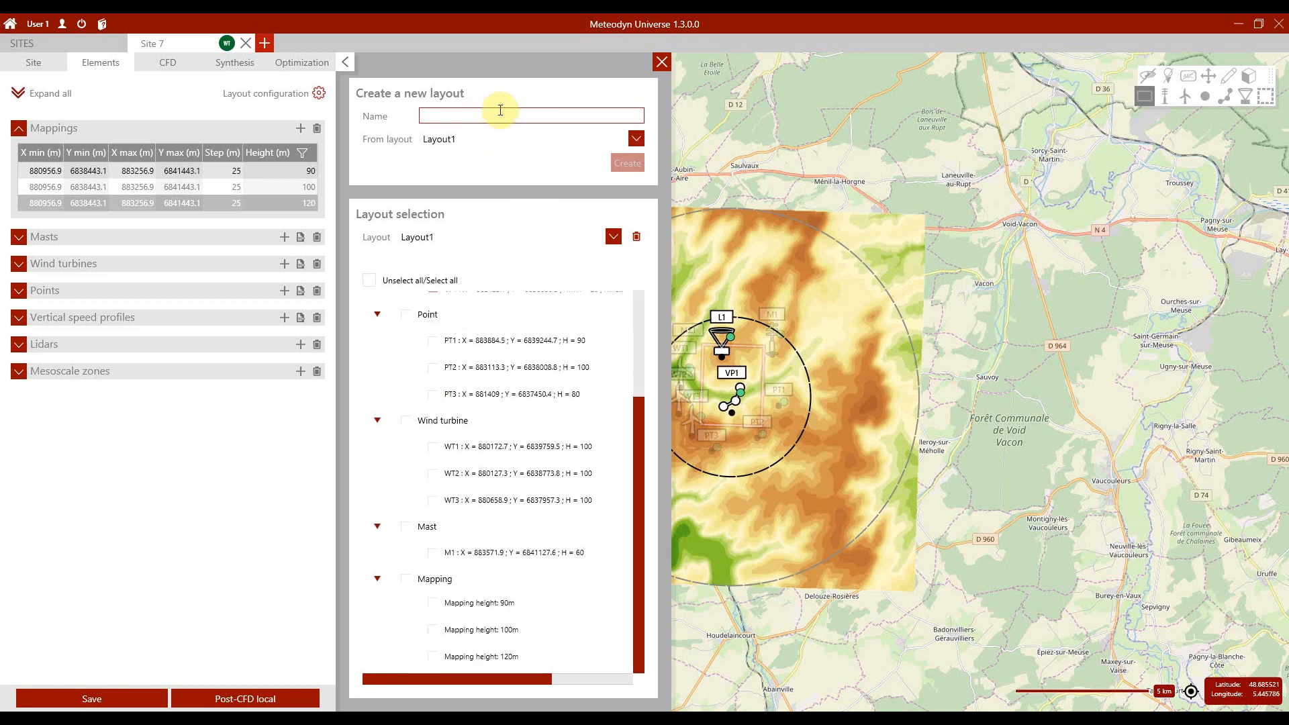
type("Layout2")
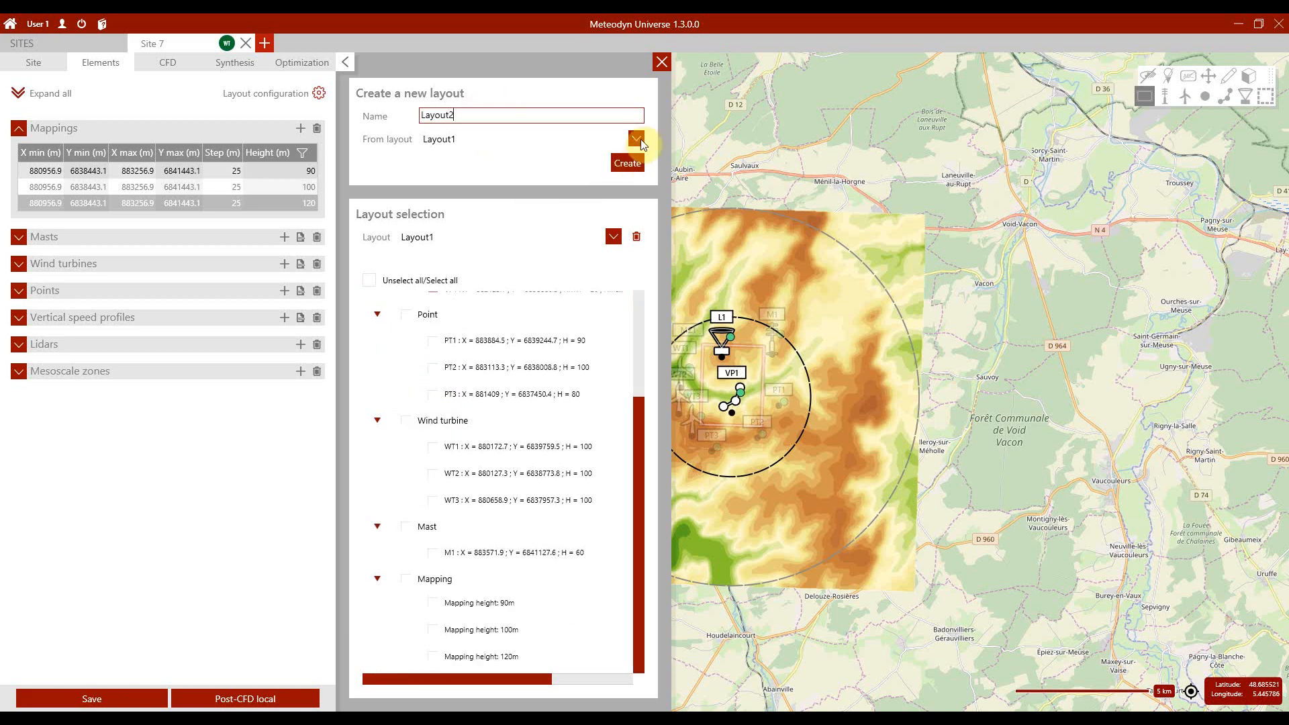
left_click(637, 139)
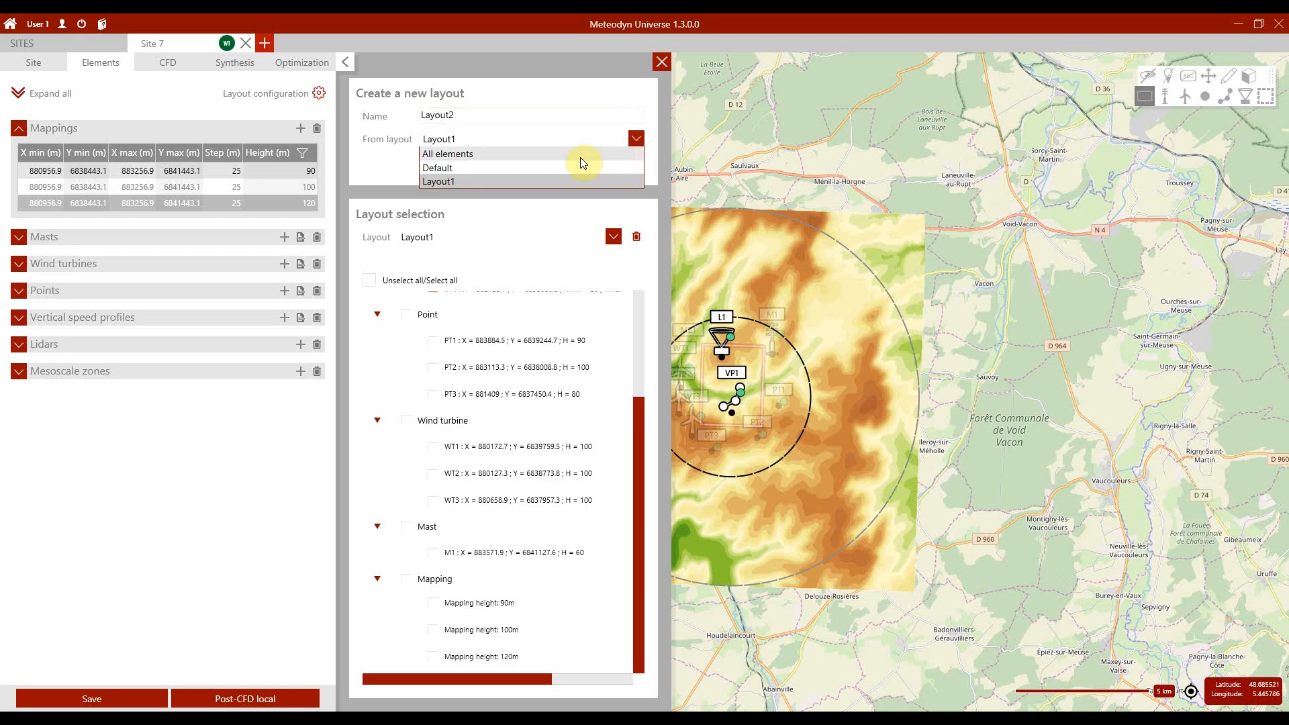
left_click(580, 157)
left_click(628, 165)
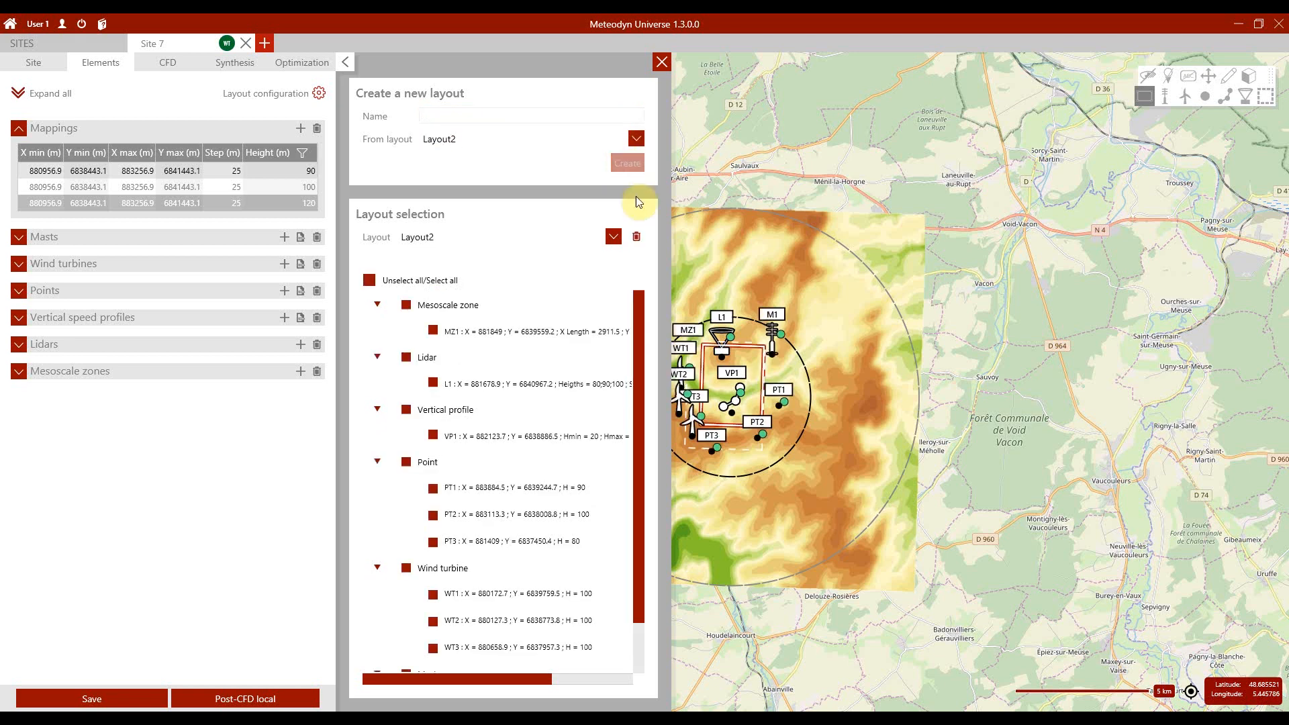
Step: Limit Layout2 to the mast M1 and the three mappings, and close the layout configuration
left_click(369, 280)
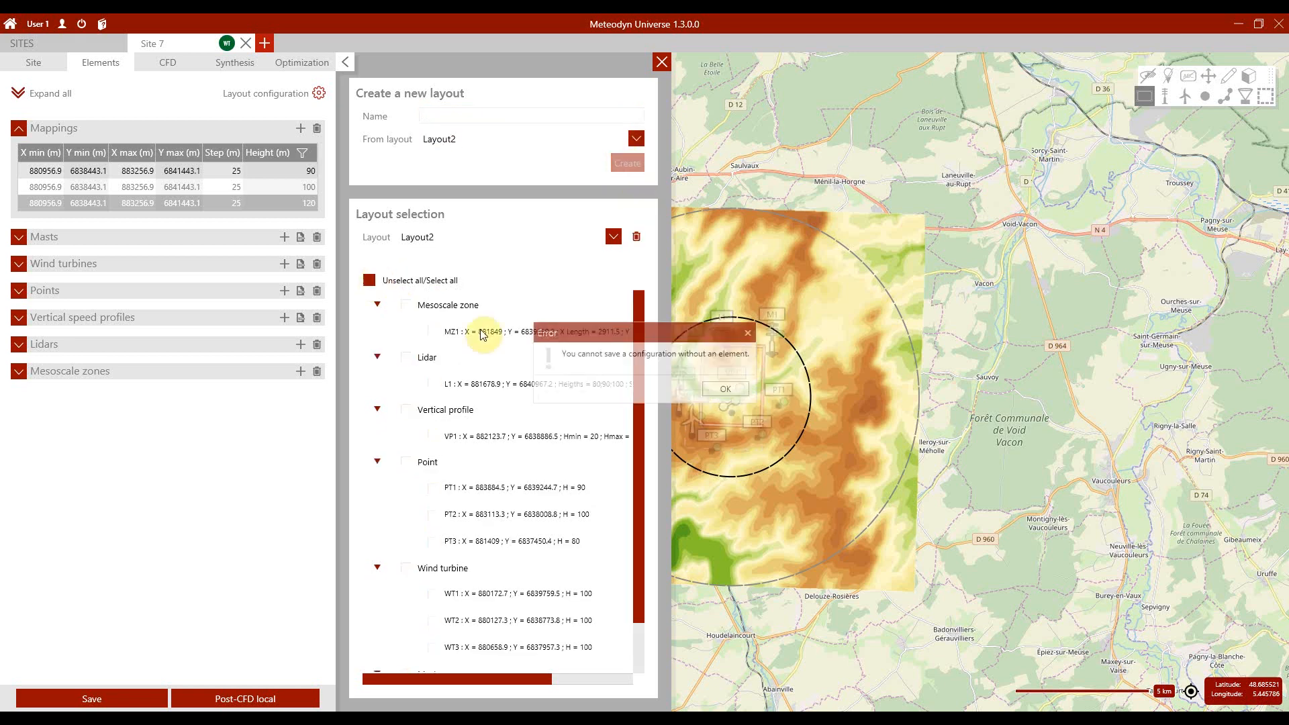
left_click(717, 389)
scroll(411, 526, "down", 3)
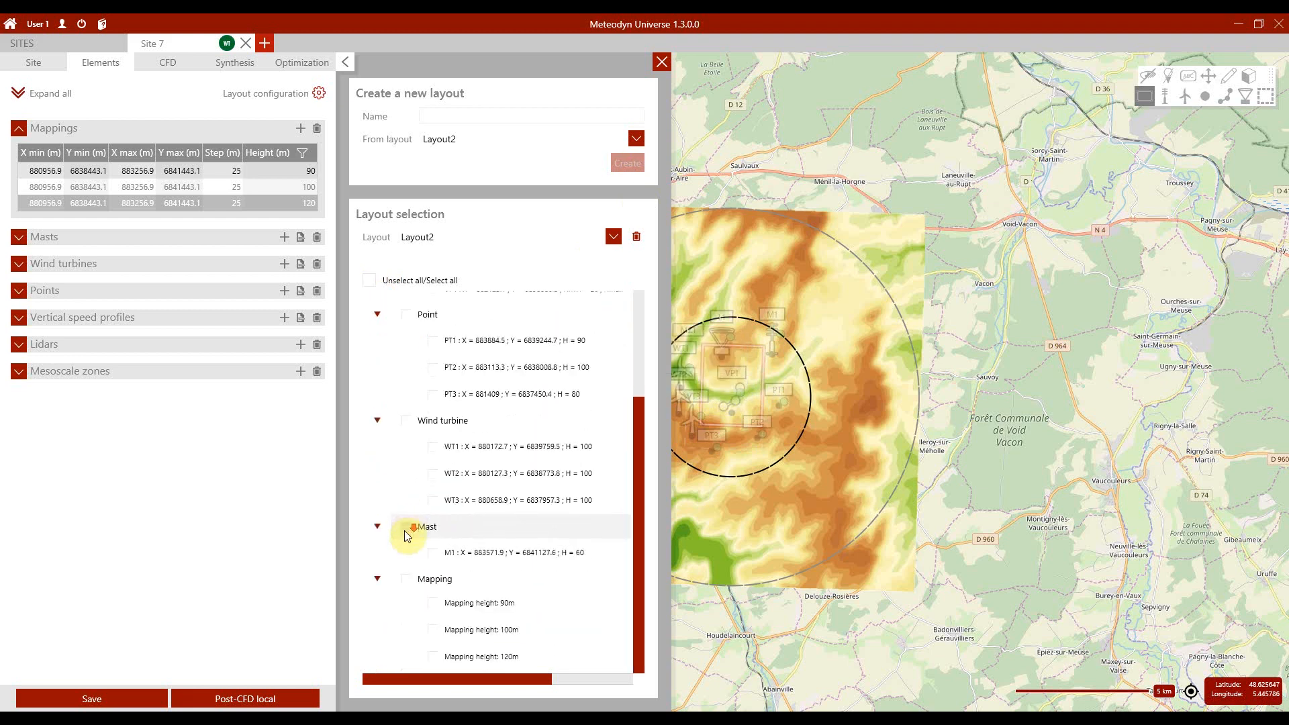
left_click(406, 528)
left_click(406, 578)
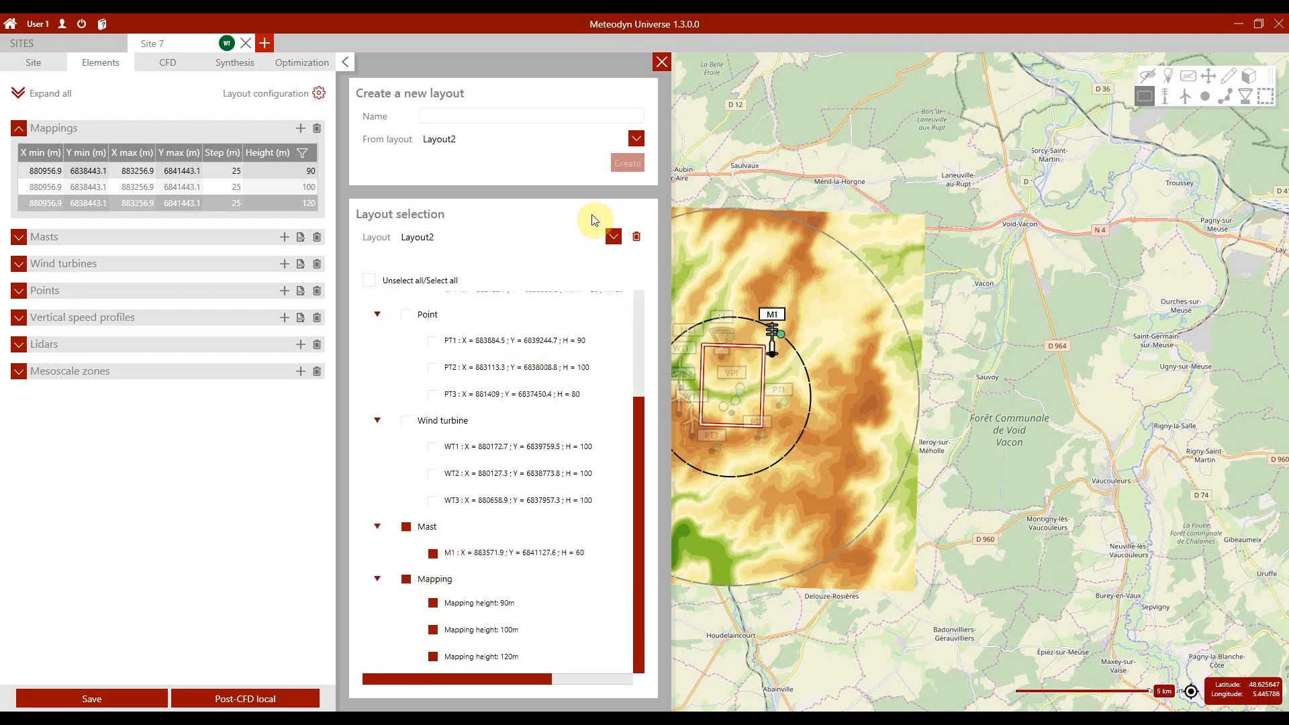
left_click(656, 61)
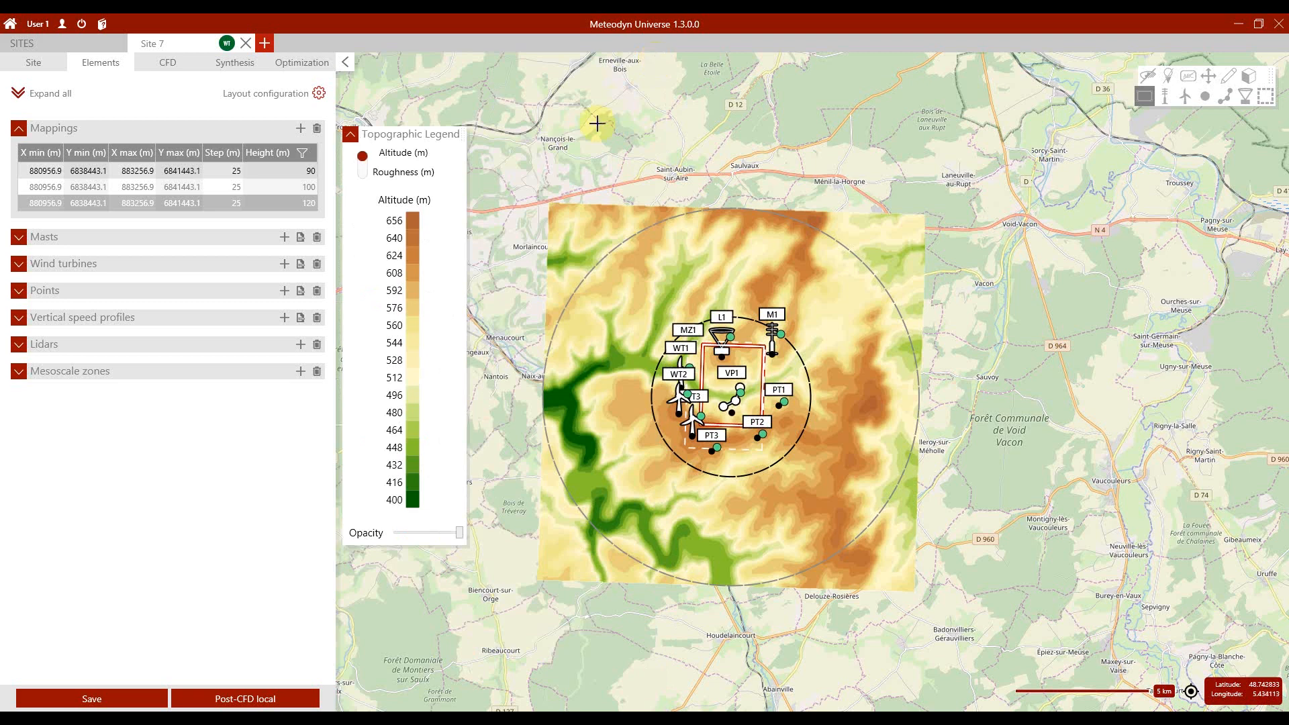
Step: Delete the mesoscale zone MZ1 from the site's elements
left_click(20, 371)
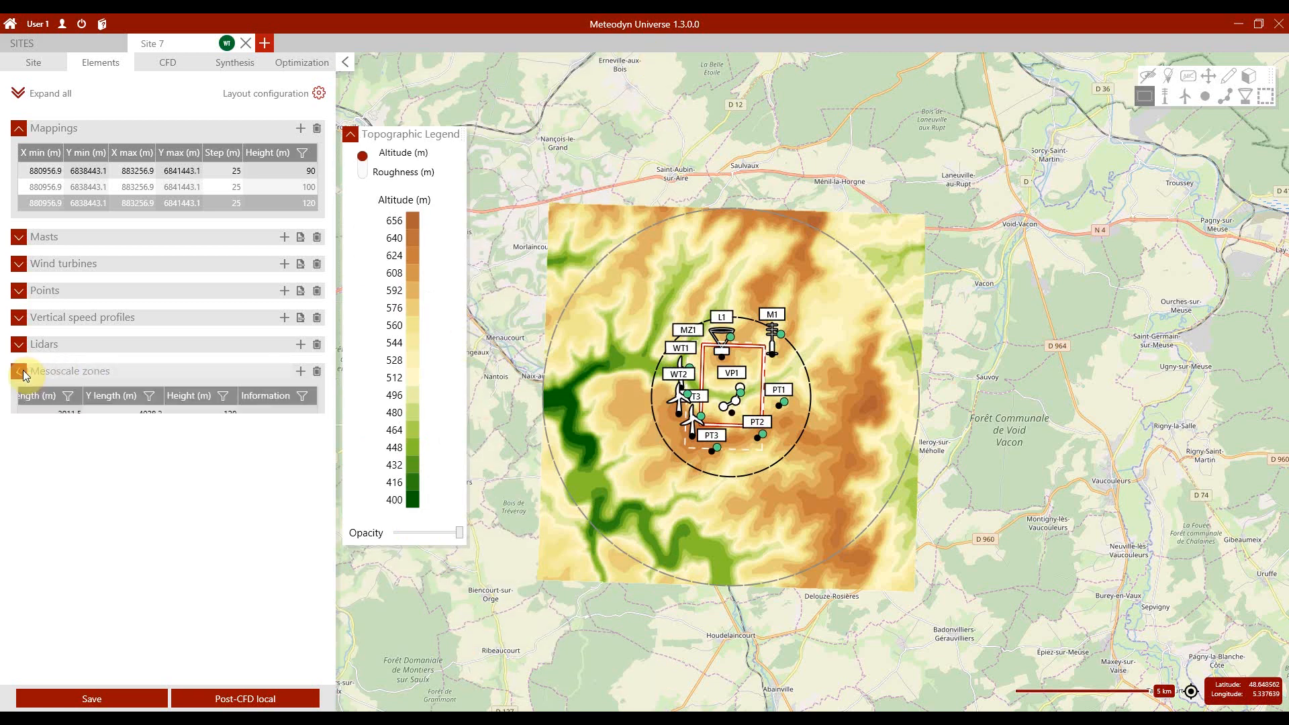
left_click(54, 412)
left_click(317, 373)
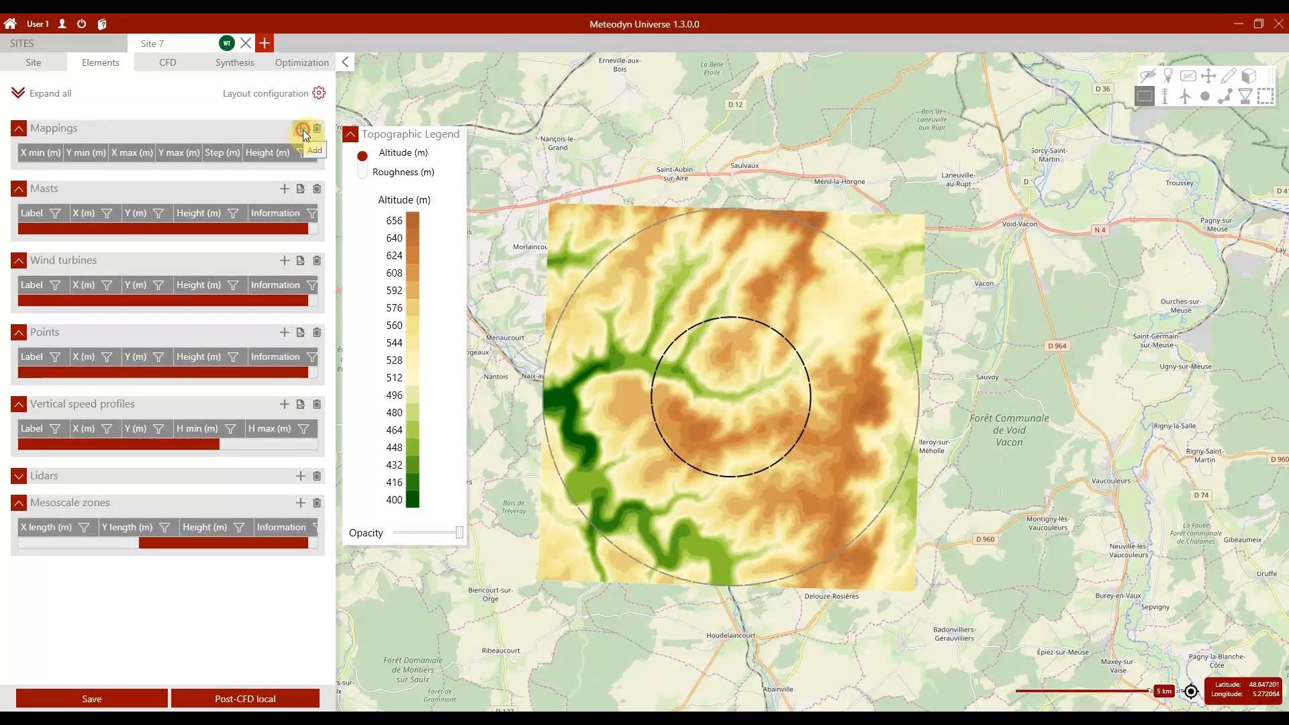
Step: Add a mapping with X min 880865, Y min 6837213, X max 883265 and Y max 6841813
left_click(302, 128)
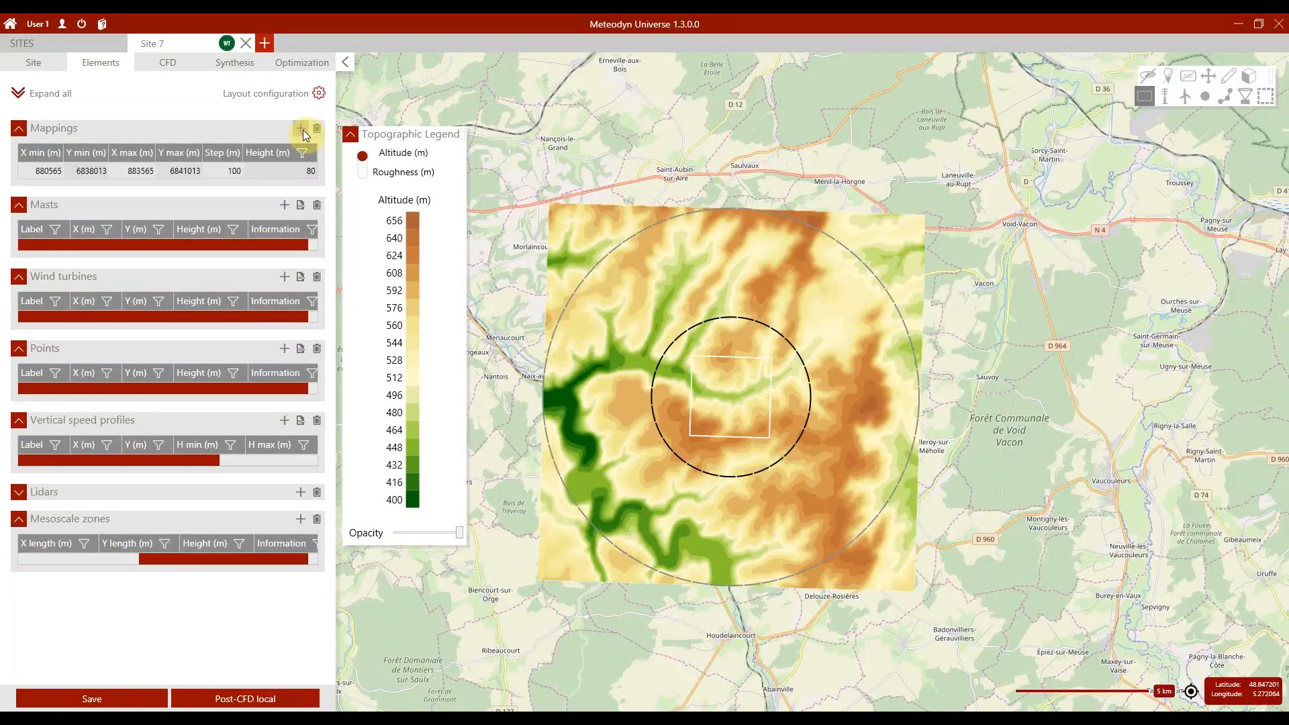
left_click(48, 172)
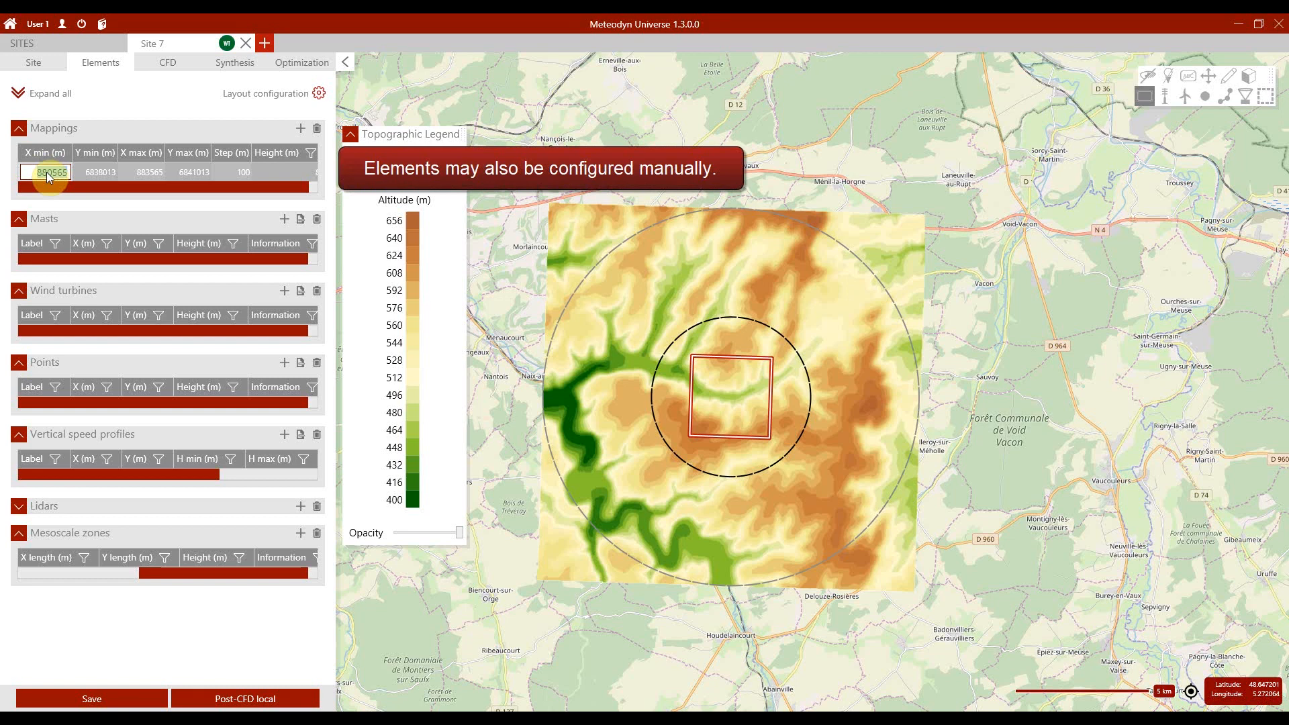
type("880865")
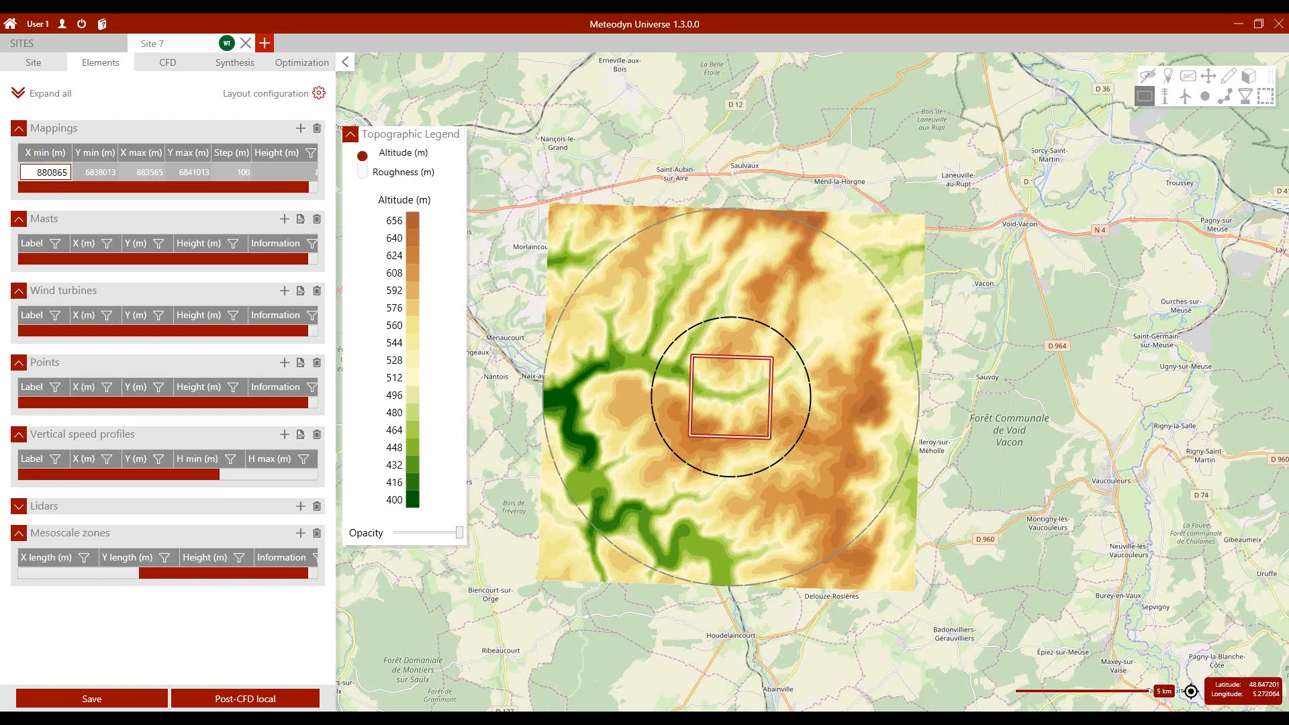
left_click(102, 174)
type("6837213")
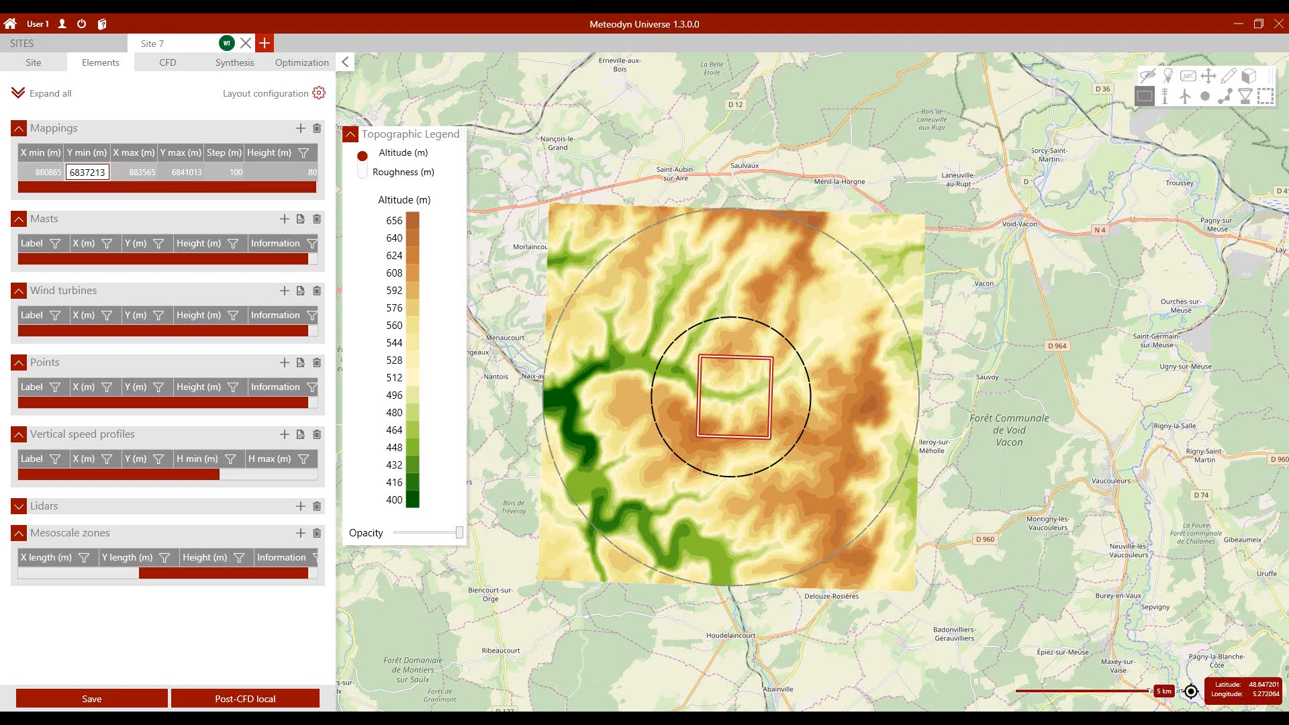
left_click(129, 172)
type("88326")
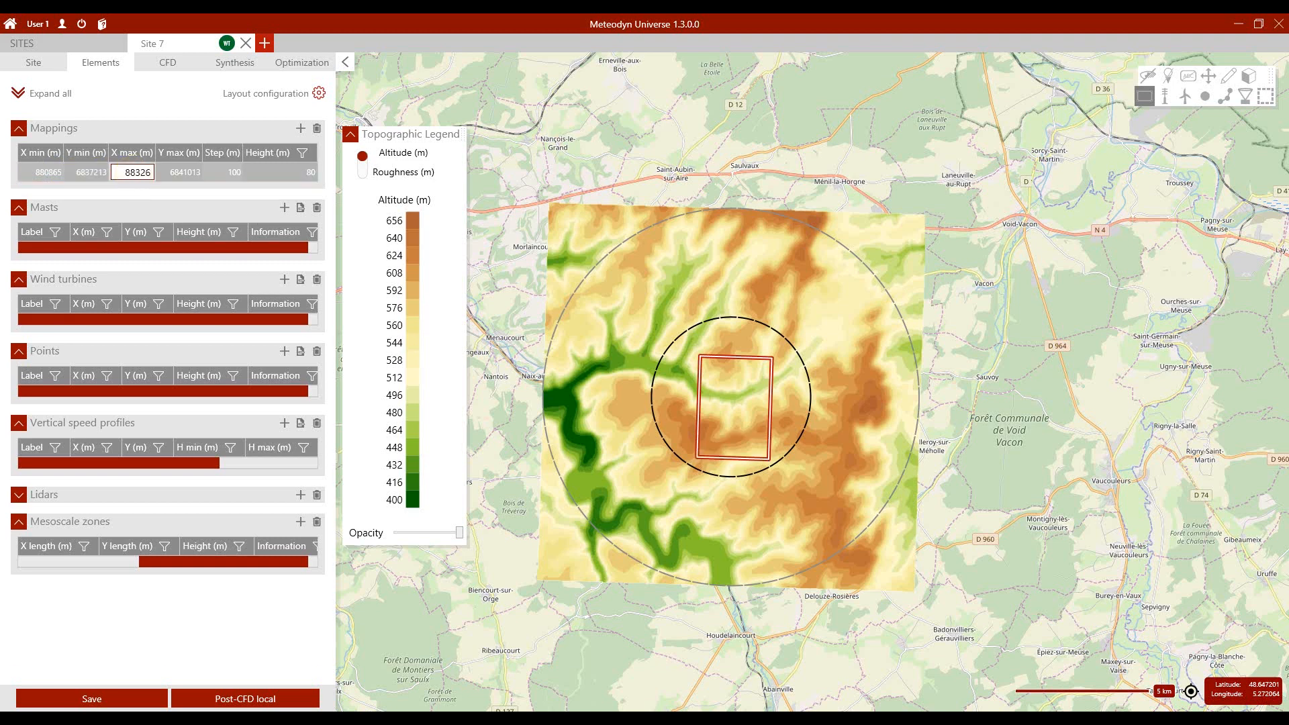
left_click(181, 173)
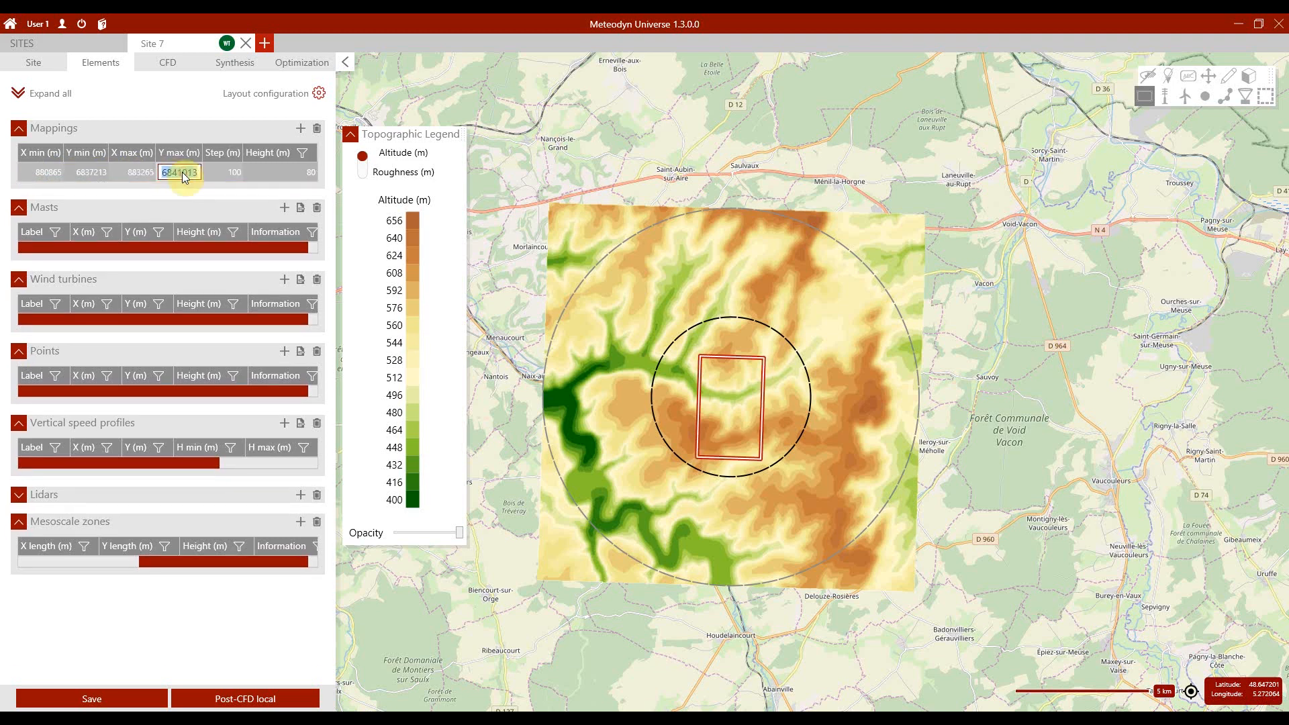
type("6841813")
Step: Set the mapping's step to 25 m and add two more mappings of the same extent at 90 and 100 m height
left_click(211, 190)
left_click(232, 171)
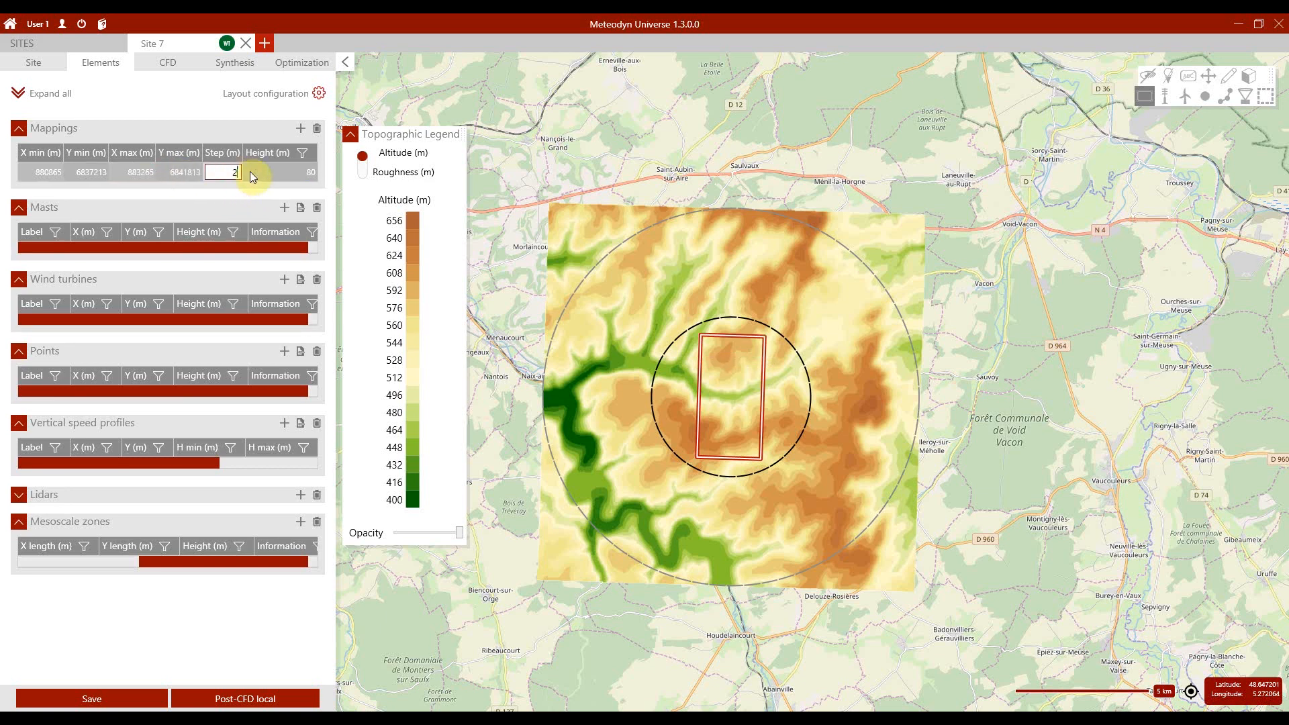
left_click(253, 172)
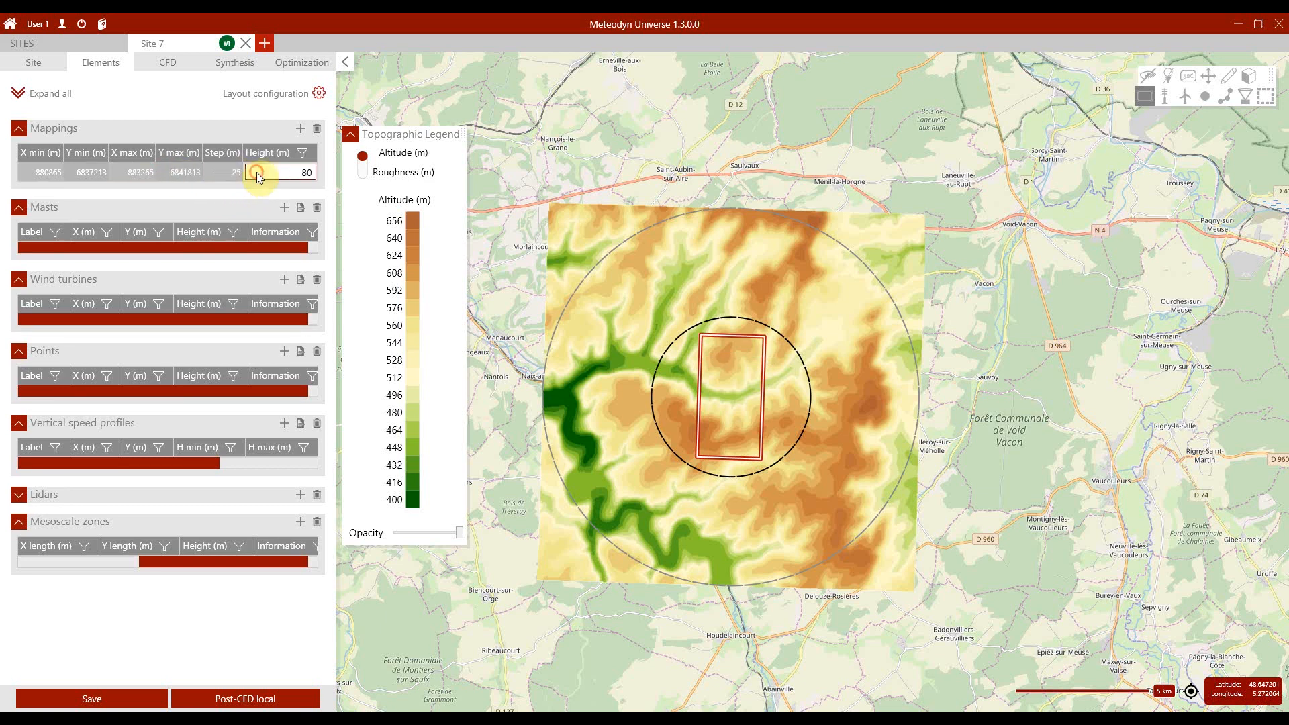
left_click(299, 128)
left_click(299, 128)
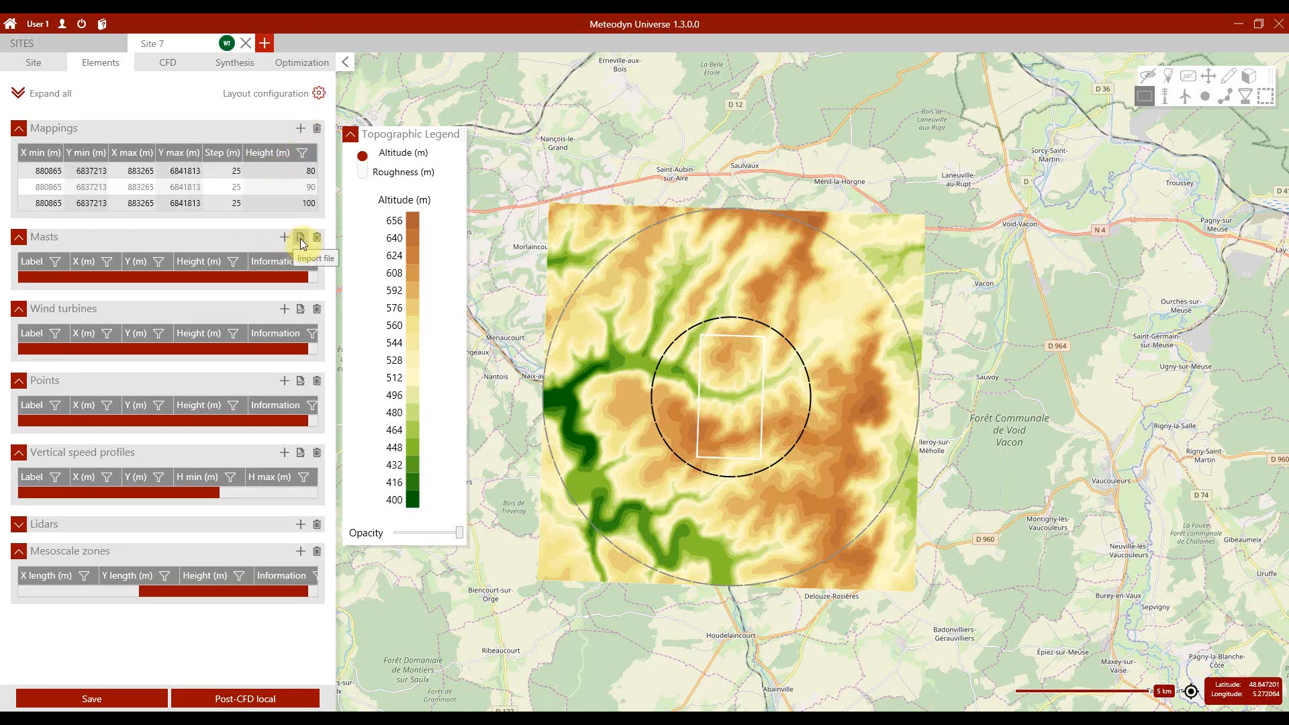
Step: Import the masts from the file WT_Demo_Mast_L93.xyh in the DataDemoReference folder
left_click(300, 239)
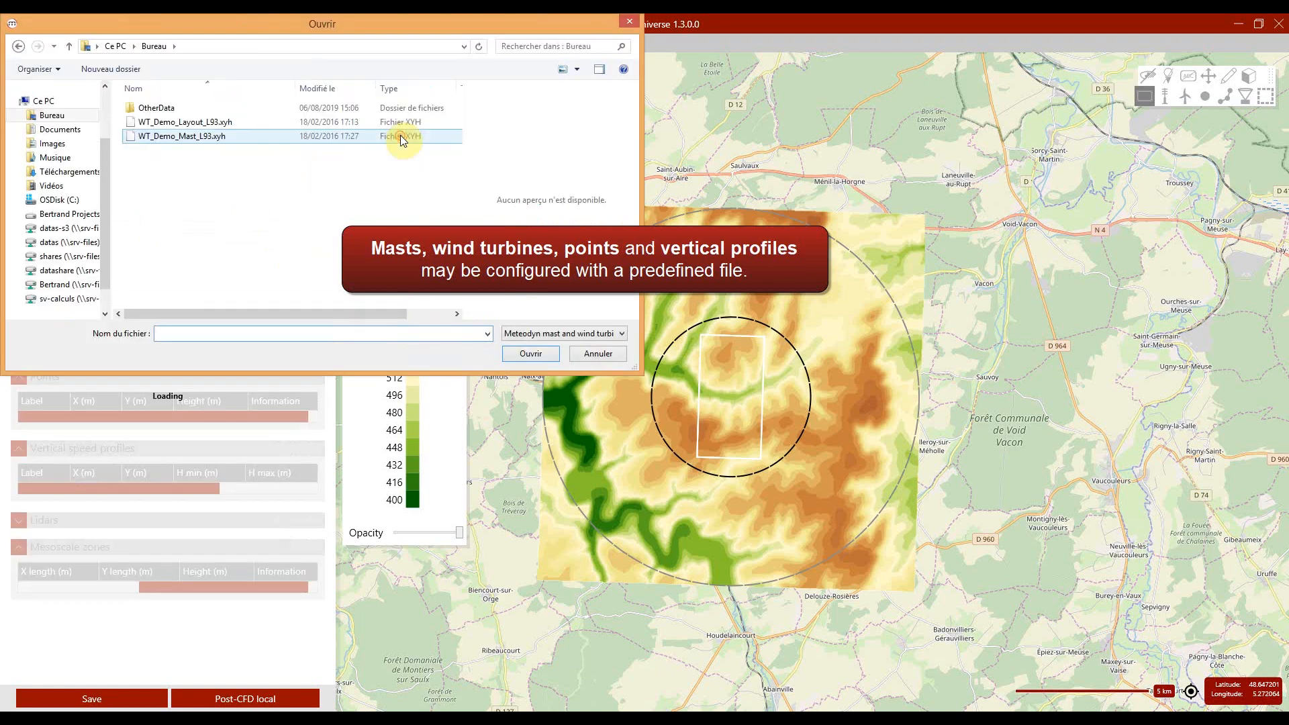
left_click(213, 141)
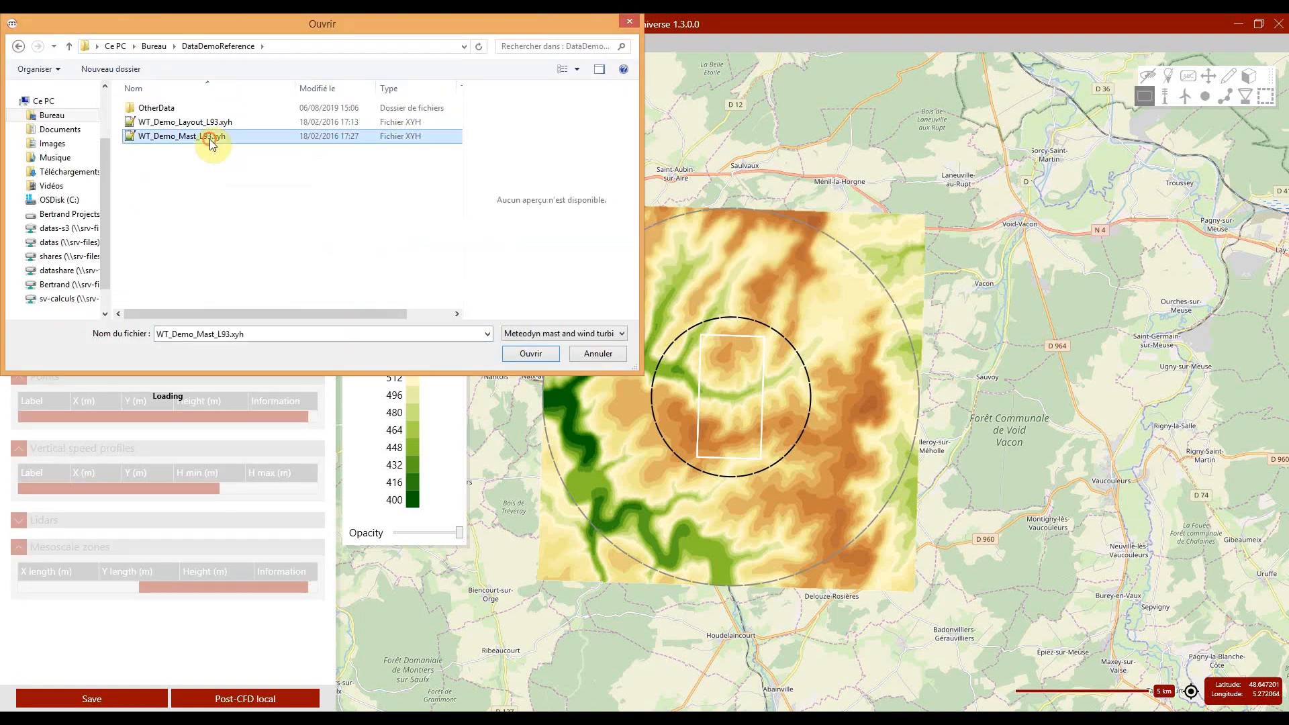
left_click(529, 354)
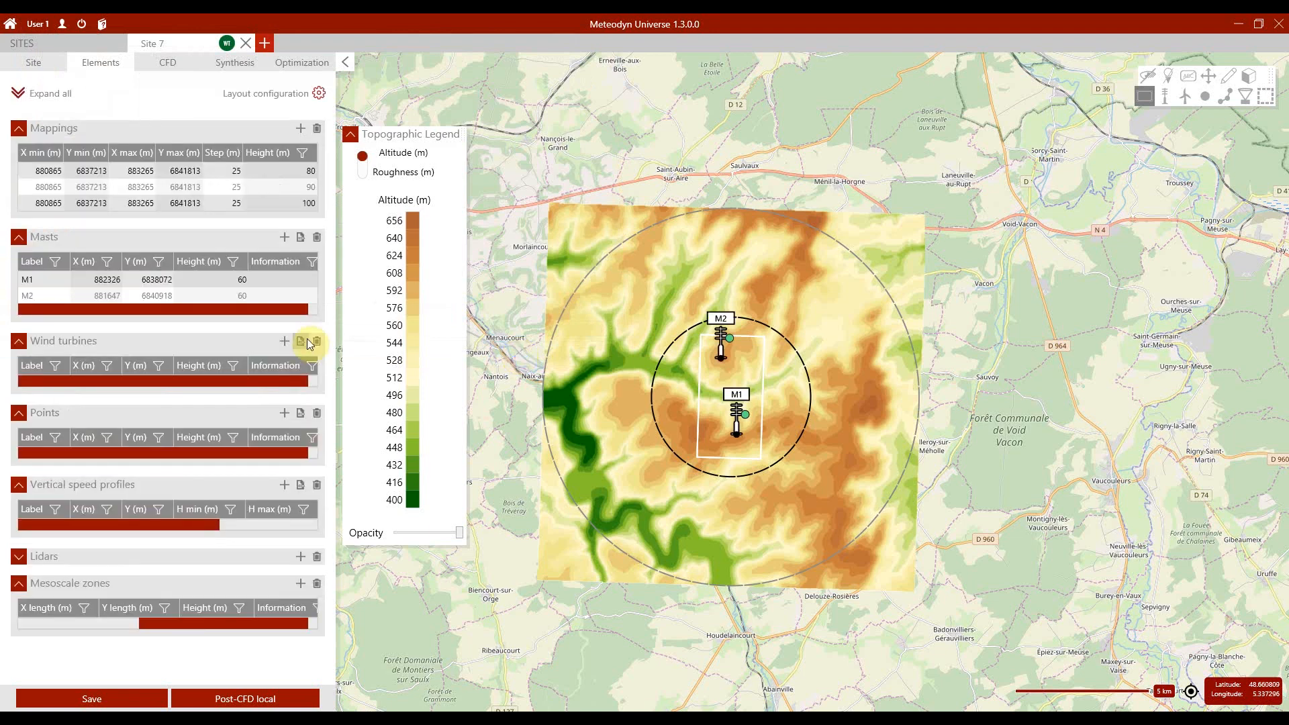
Step: Import the wind turbines from the file WT_Demo_Layout_L93.xyh and save the site's elements
left_click(304, 340)
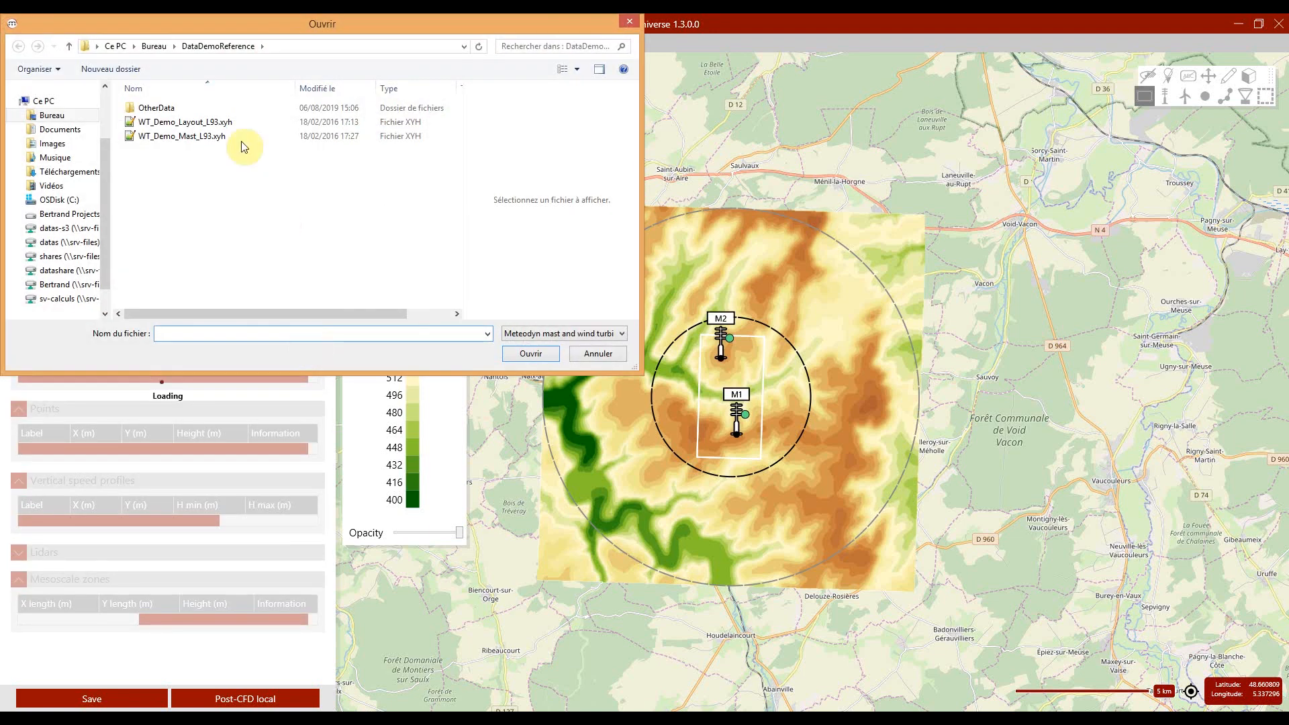
left_click(209, 124)
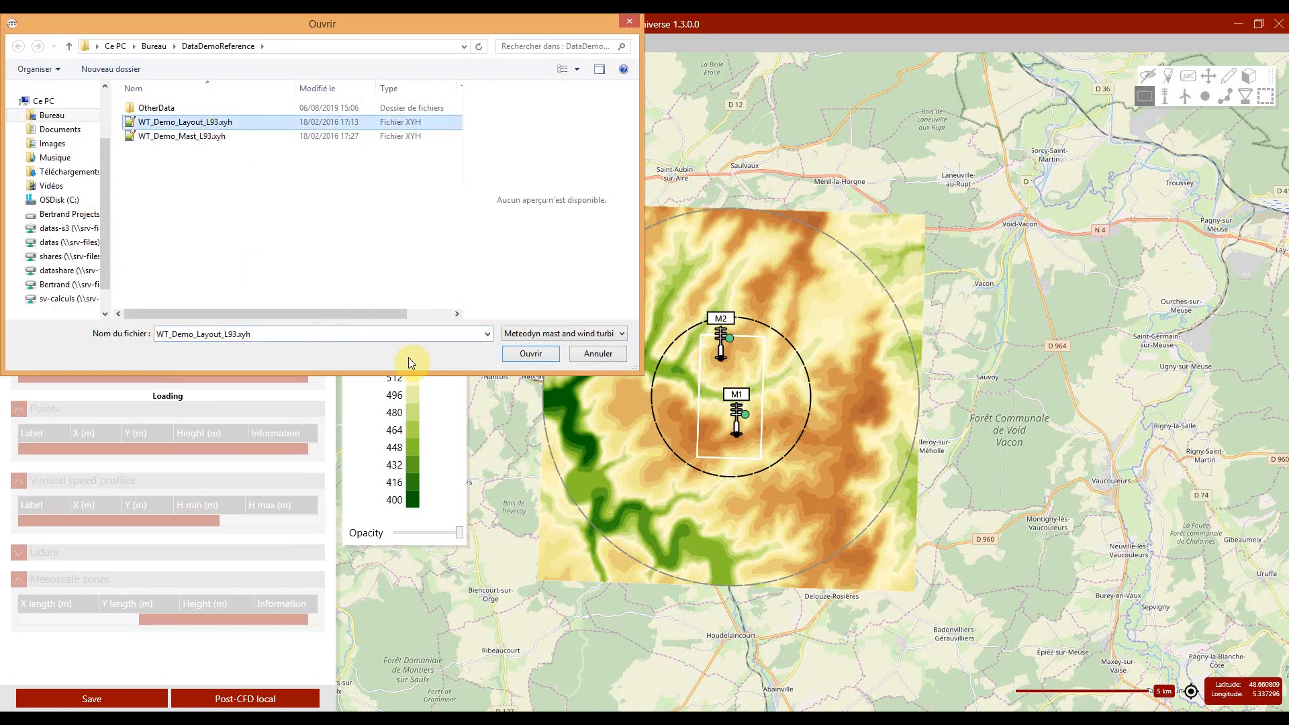
left_click(507, 356)
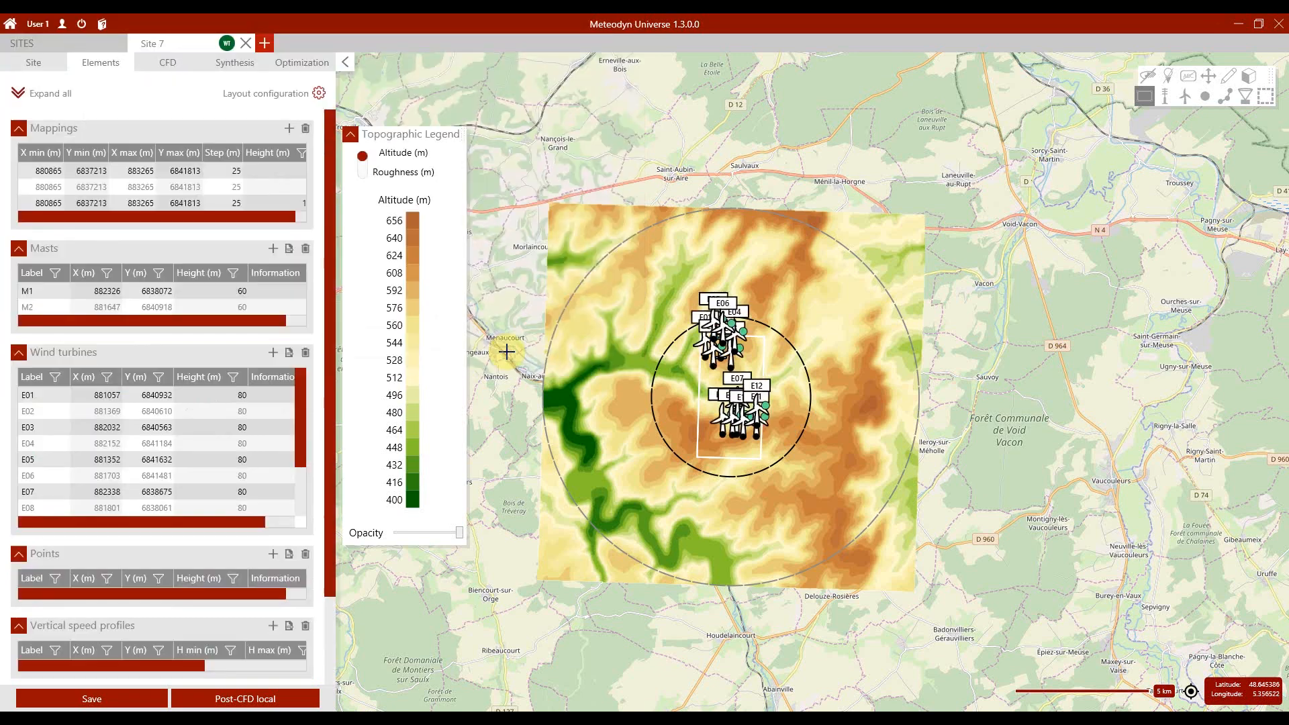
scroll(220, 442, "down", 5)
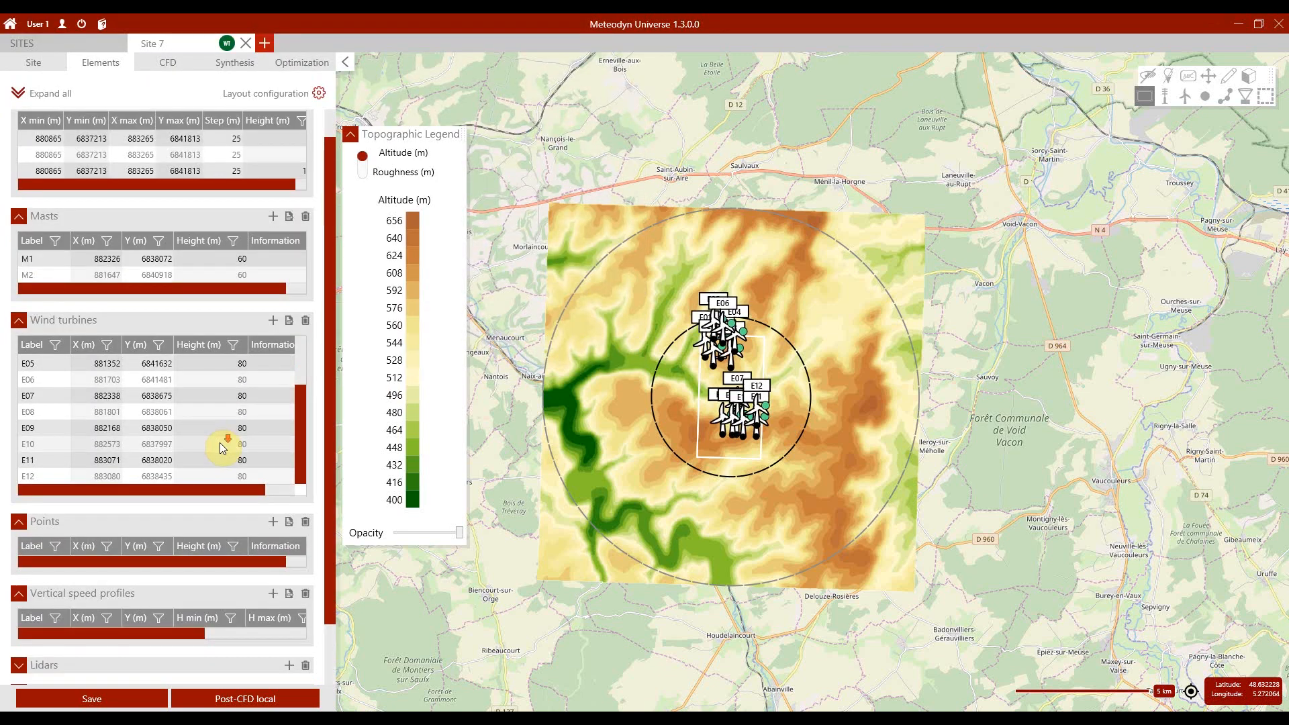
left_click(127, 697)
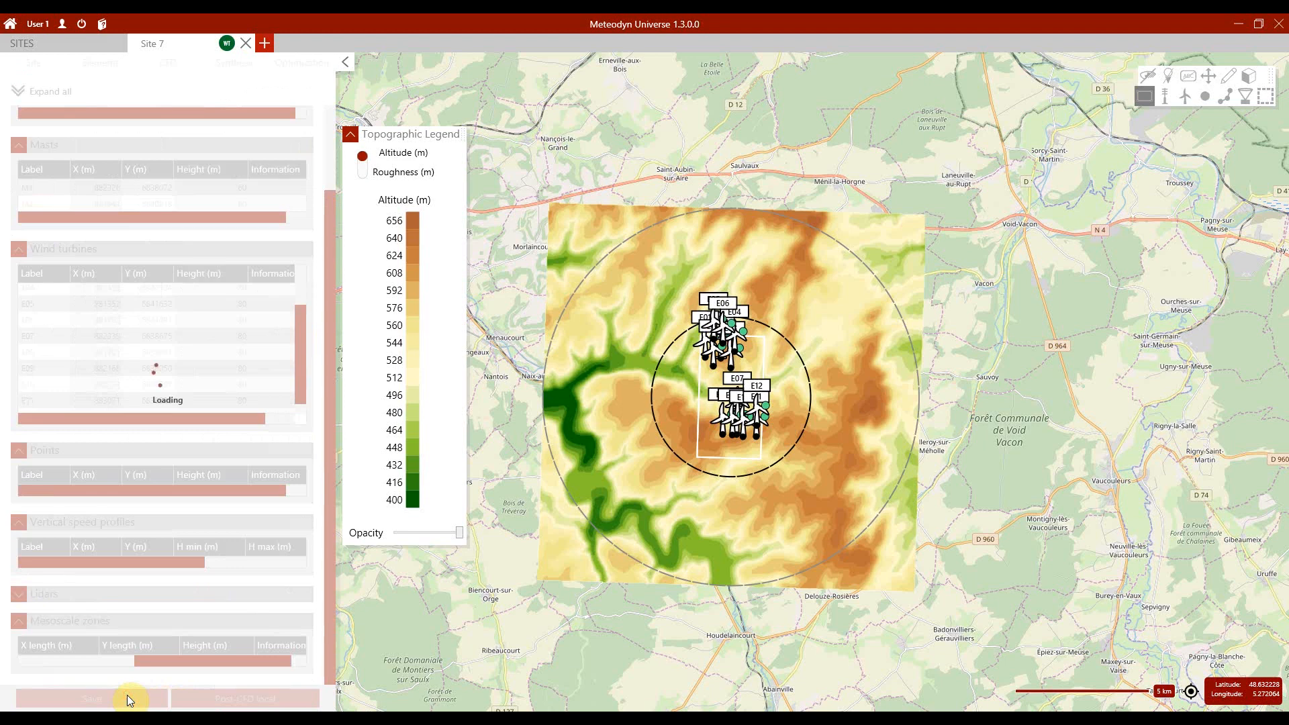